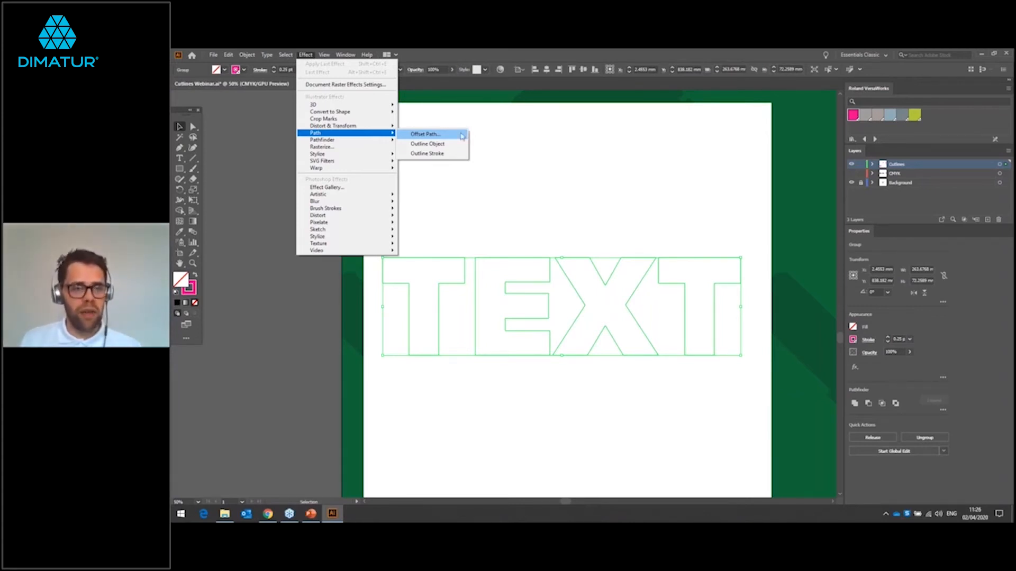
Step: Apply an Offset Path effect of -2 mm to the Inside Bleed TEXT cutline and compare it with the original path
{"action": "left_click", "coordinate": [454, 138]}
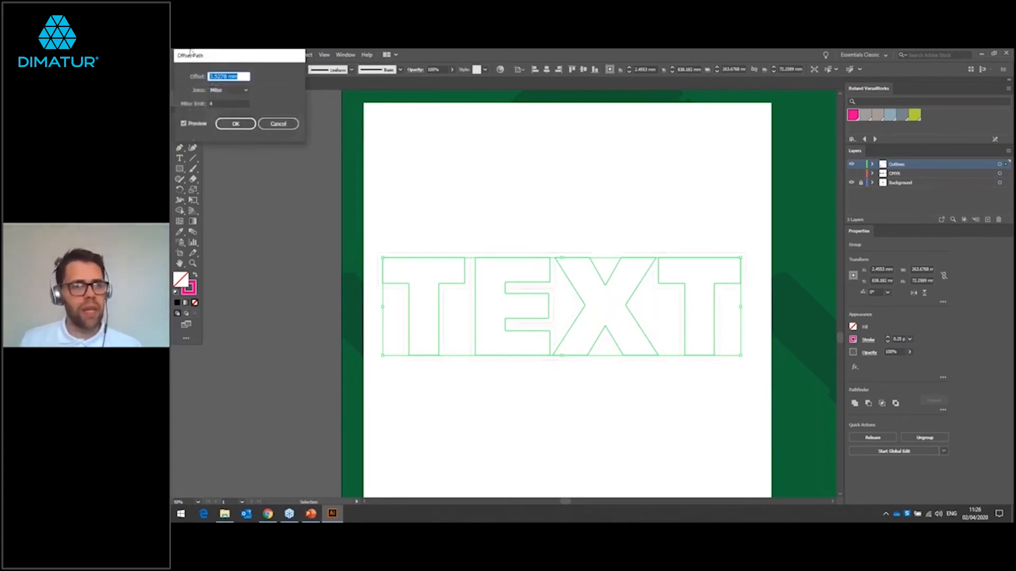
{"action": "left_click_drag", "start_coordinate": [236, 57], "coordinate": [648, 108]}
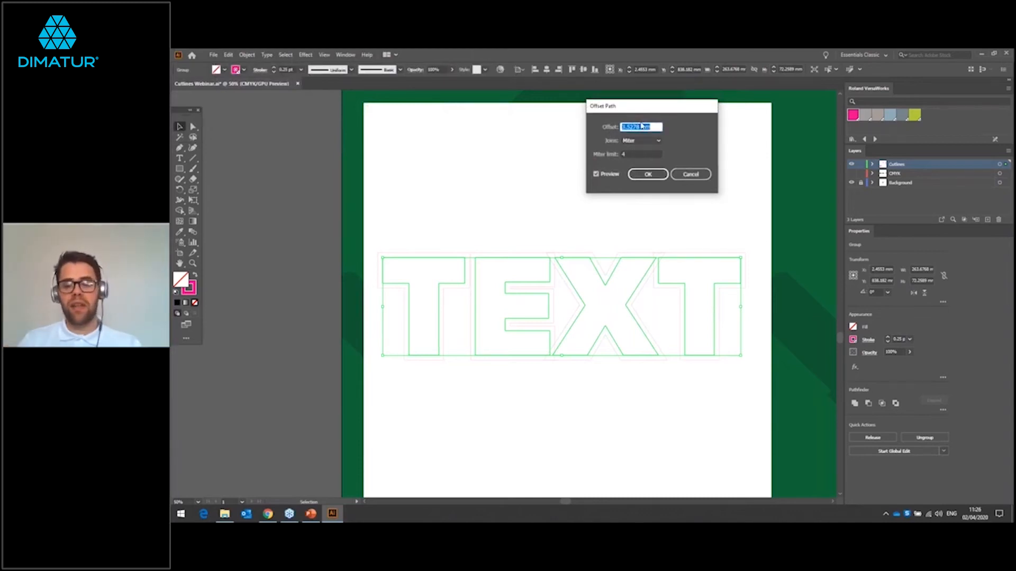
{"action": "type", "text": "-2"}
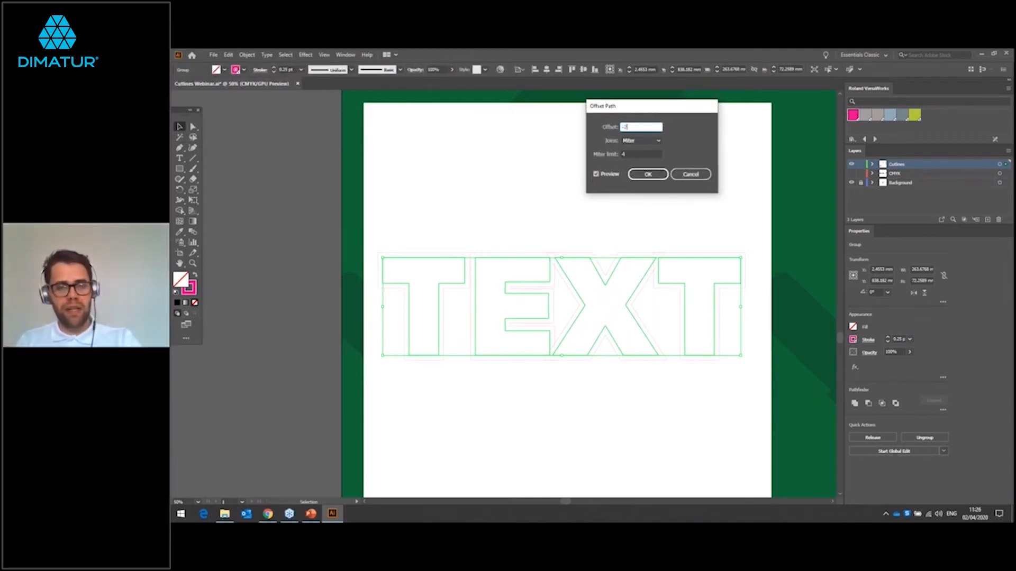
{"action": "left_click", "coordinate": [633, 154]}
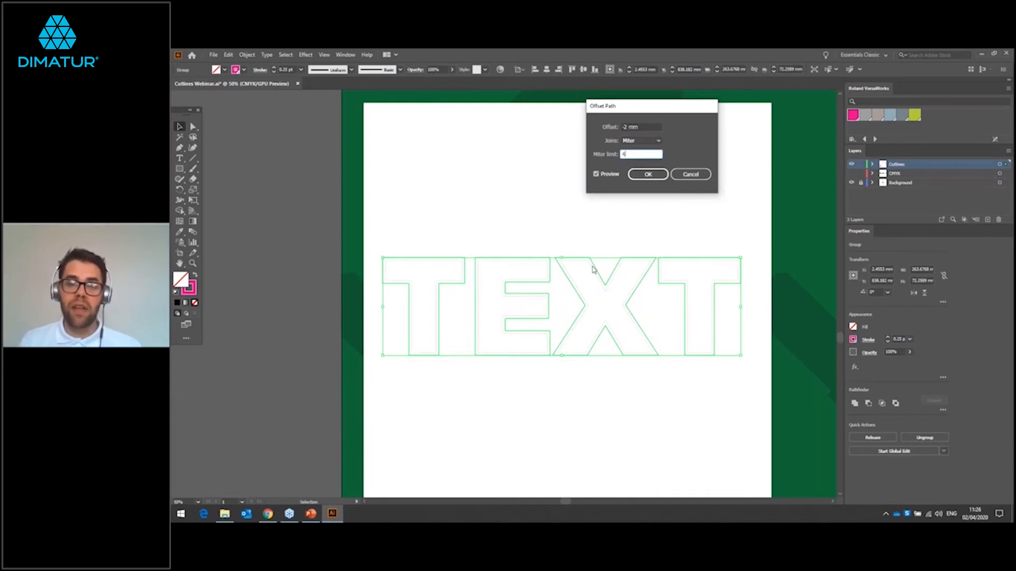
{"action": "left_click", "coordinate": [649, 176]}
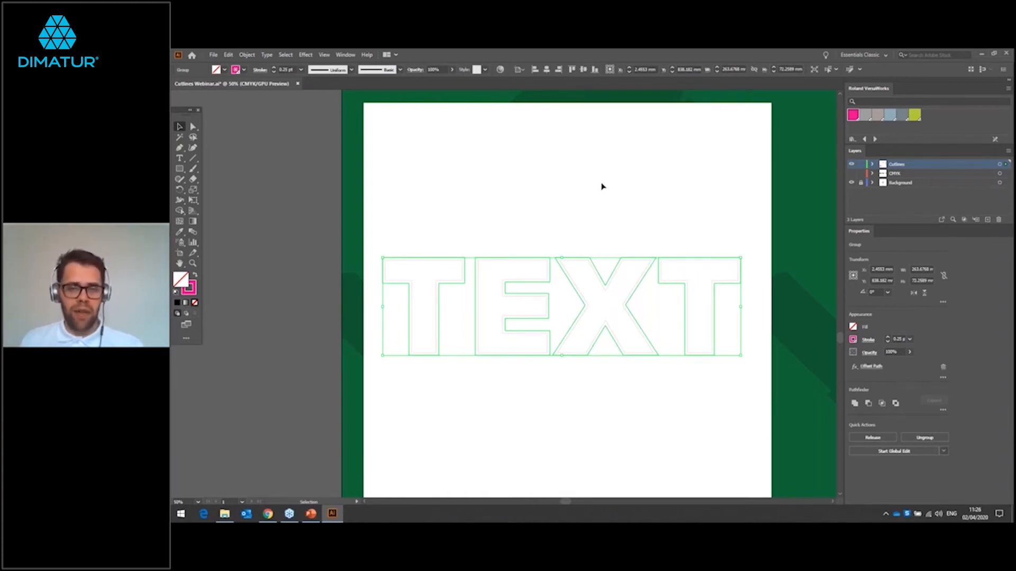
{"action": "left_click", "coordinate": [601, 189]}
{"action": "scroll", "coordinate": [574, 265], "scroll_direction": "up", "scroll_amount": 3}
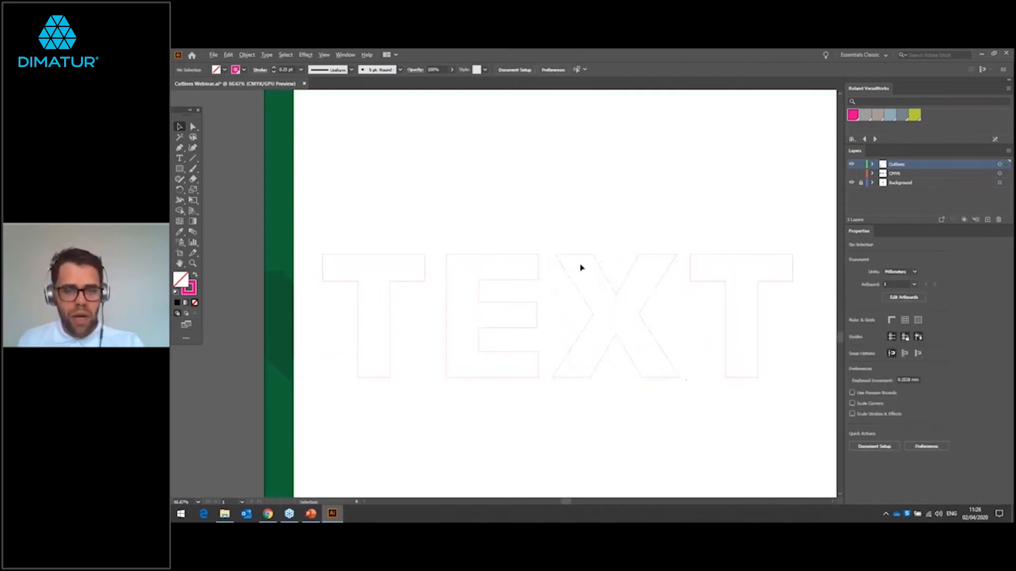
{"action": "scroll", "coordinate": [576, 259], "scroll_direction": "down", "scroll_amount": 1}
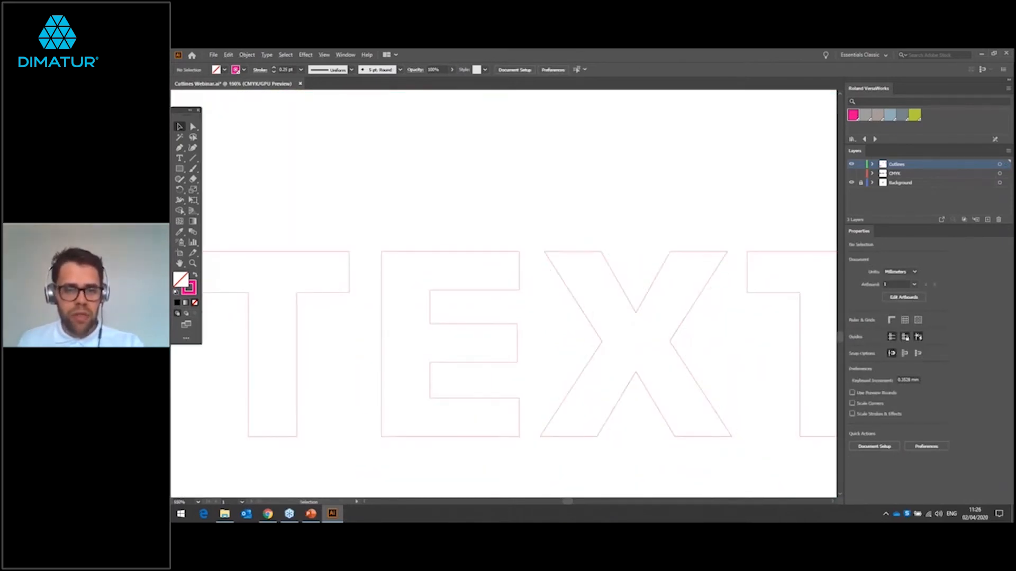
{"action": "left_click", "coordinate": [580, 249]}
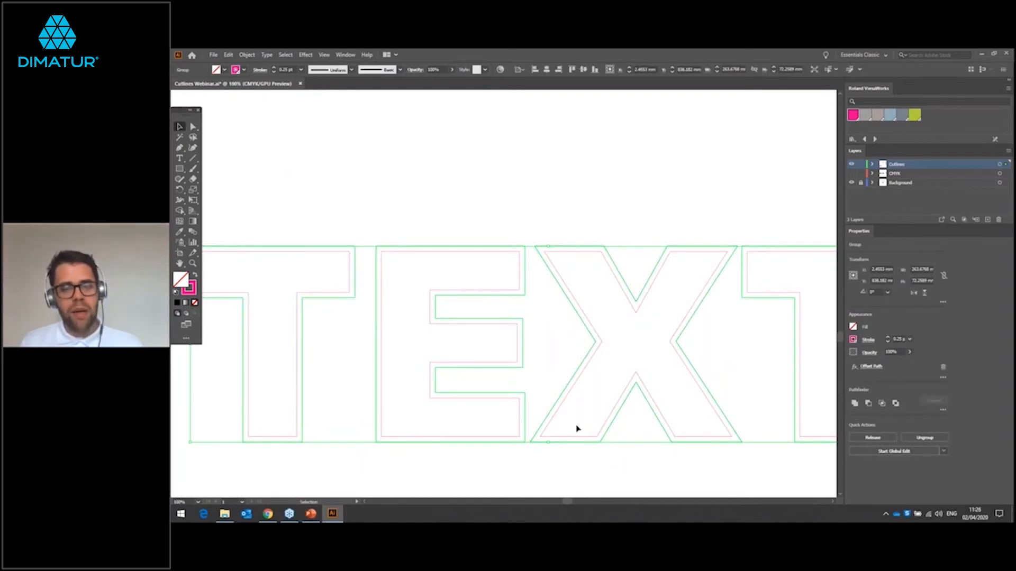
{"action": "left_click", "coordinate": [577, 223]}
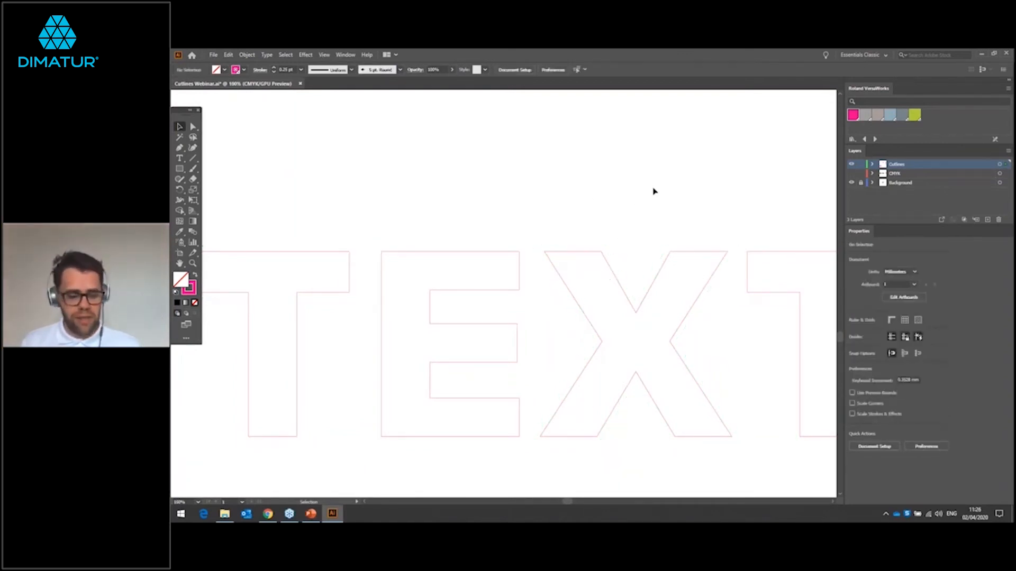
Step: Show the CMYK layer and check the inset cutline against the edges of the black Inside Bleed lettering
{"action": "scroll", "coordinate": [657, 184], "scroll_direction": "down", "scroll_amount": 1}
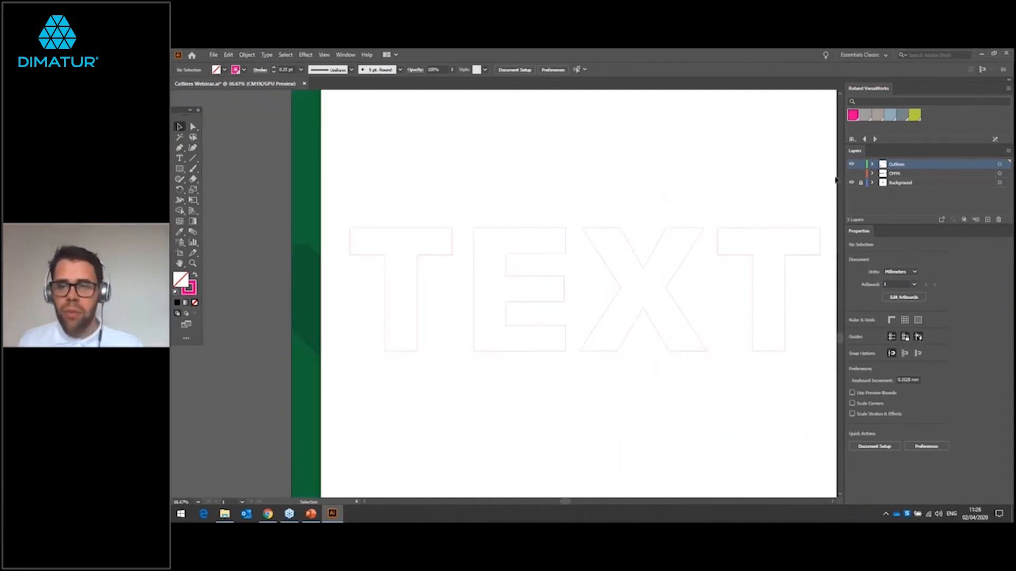
{"action": "left_click", "coordinate": [851, 174]}
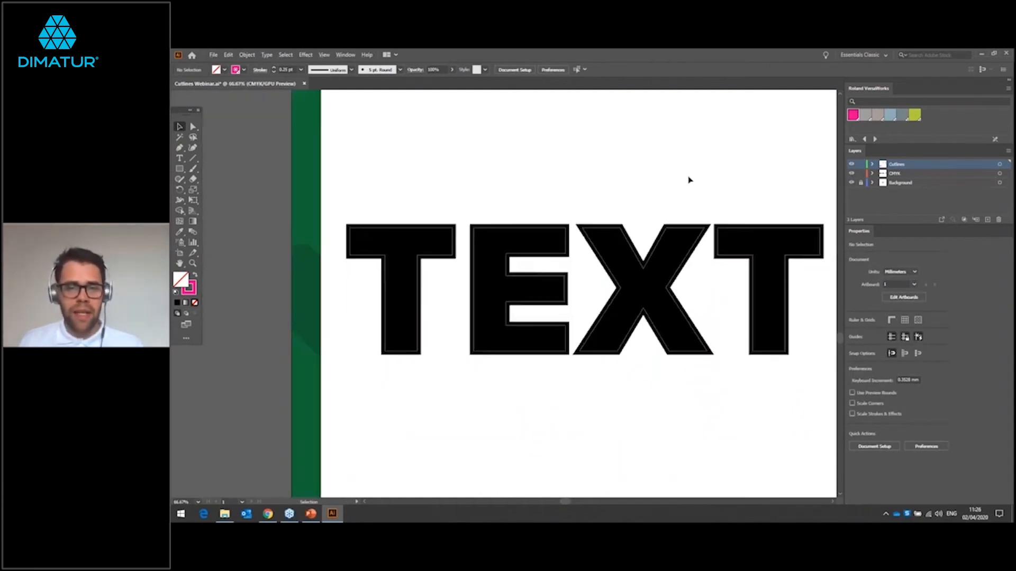
{"action": "scroll", "coordinate": [472, 223], "scroll_direction": "up", "scroll_amount": 2}
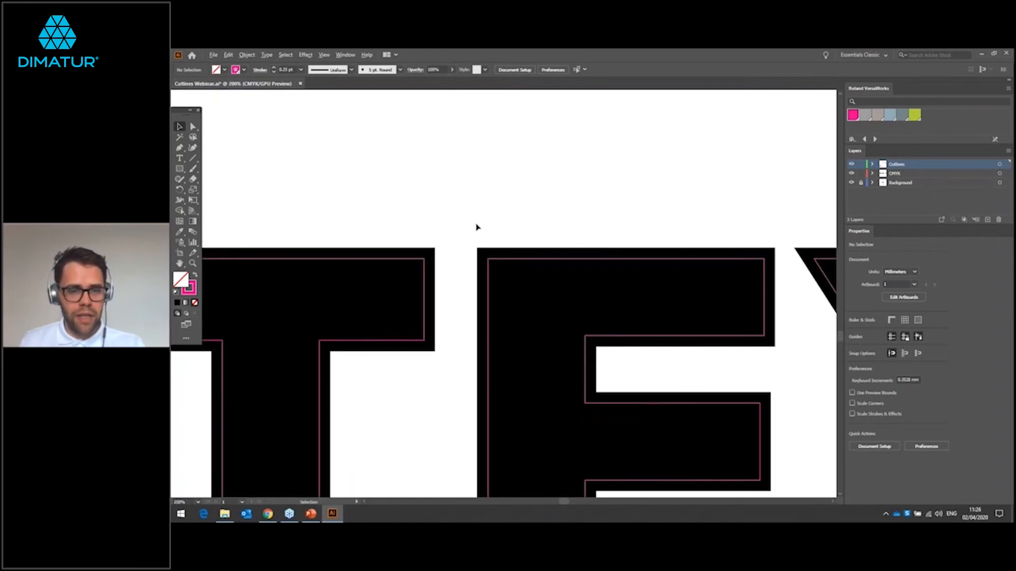
{"action": "scroll", "coordinate": [476, 226], "scroll_direction": "up", "scroll_amount": 2}
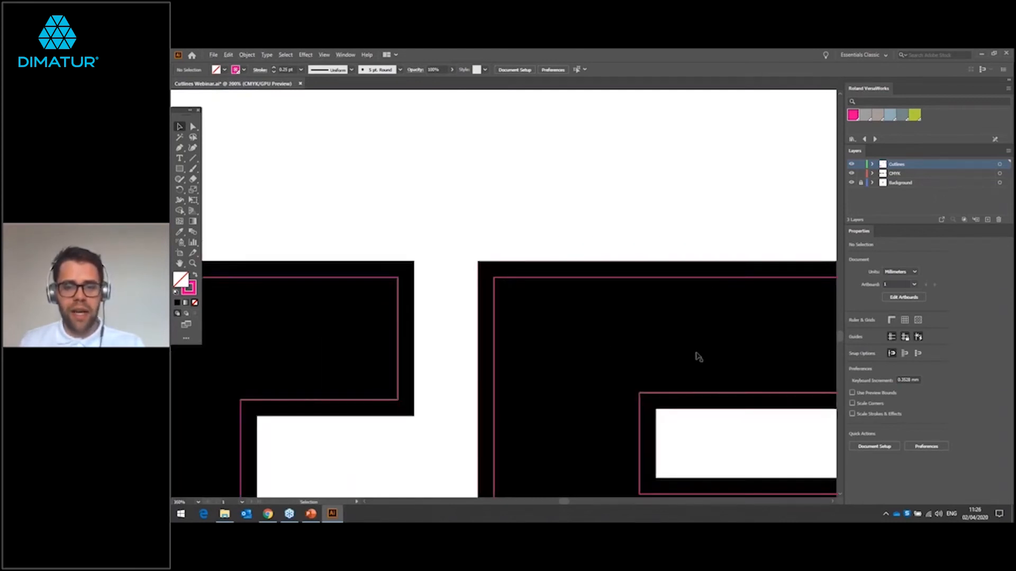
{"action": "scroll", "coordinate": [613, 347], "scroll_direction": "down", "scroll_amount": 2}
{"action": "scroll", "coordinate": [612, 346], "scroll_direction": "down", "scroll_amount": 3}
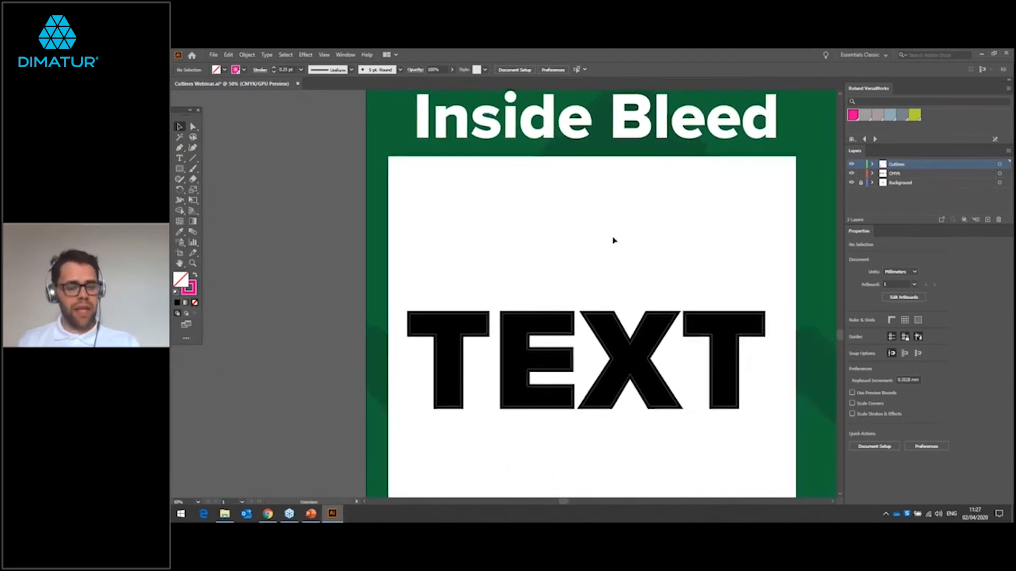
Step: Select all artwork on the CMYK layer, including the Outside Bleed TEXT, and copy it to the Cutlines layer
{"action": "scroll", "coordinate": [612, 240], "scroll_direction": "down", "scroll_amount": 1}
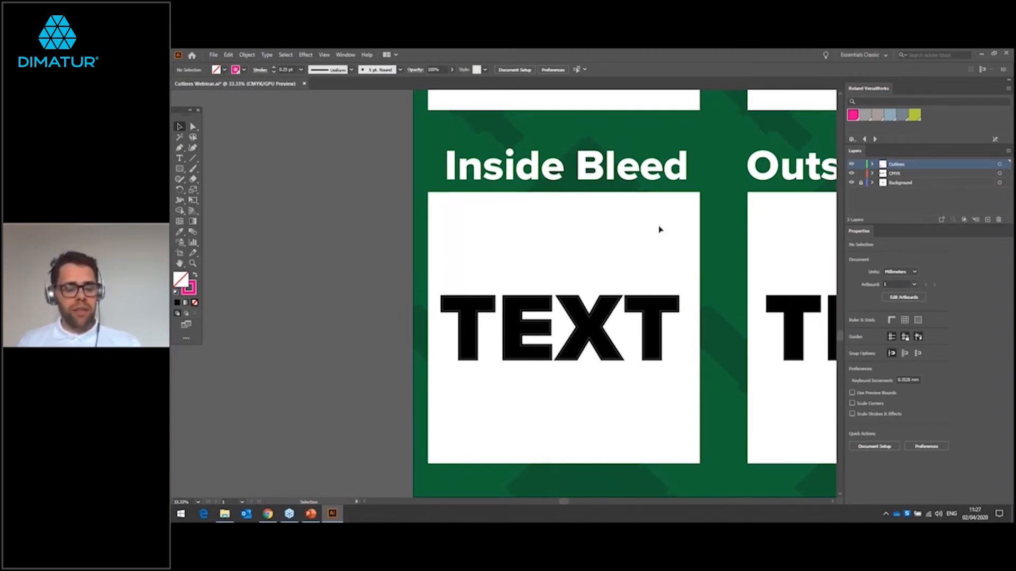
{"action": "left_click_drag", "start_coordinate": [623, 242], "coordinate": [340, 261]}
{"action": "left_click_drag", "start_coordinate": [544, 247], "coordinate": [495, 232]}
{"action": "scroll", "coordinate": [553, 265], "scroll_direction": "up", "scroll_amount": 1}
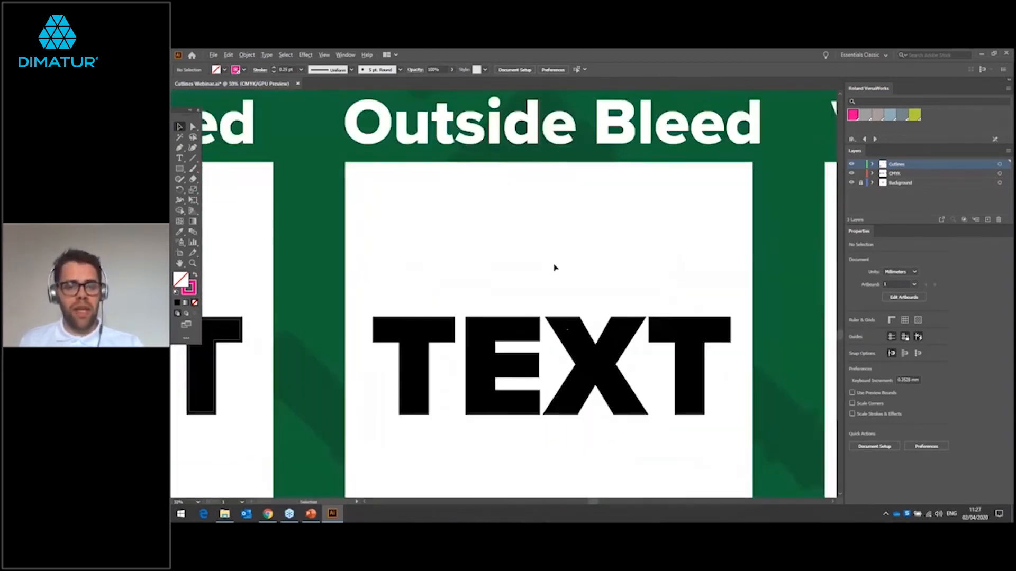
{"action": "scroll", "coordinate": [554, 267], "scroll_direction": "down", "scroll_amount": 1}
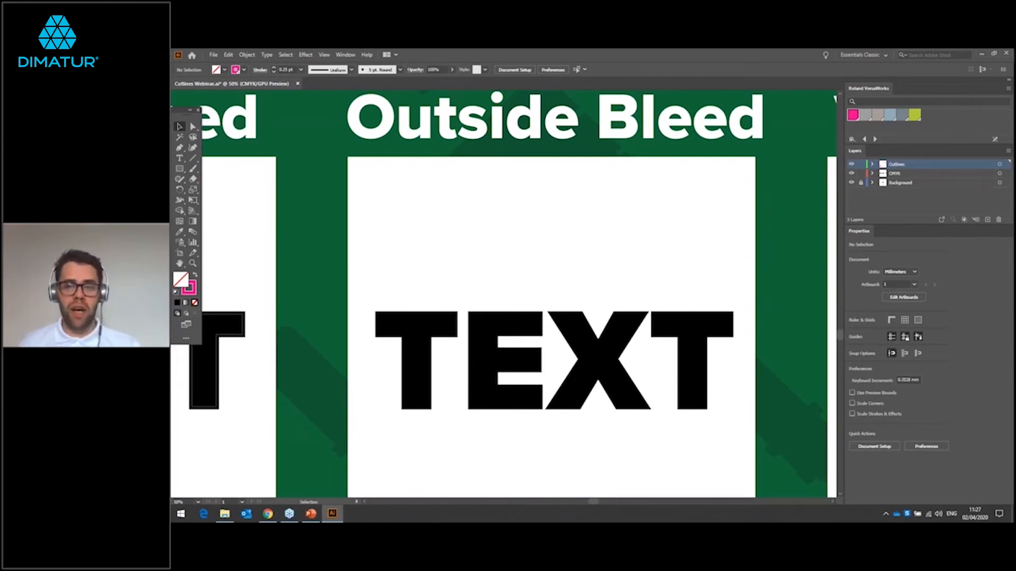
{"action": "left_click", "coordinate": [903, 175]}
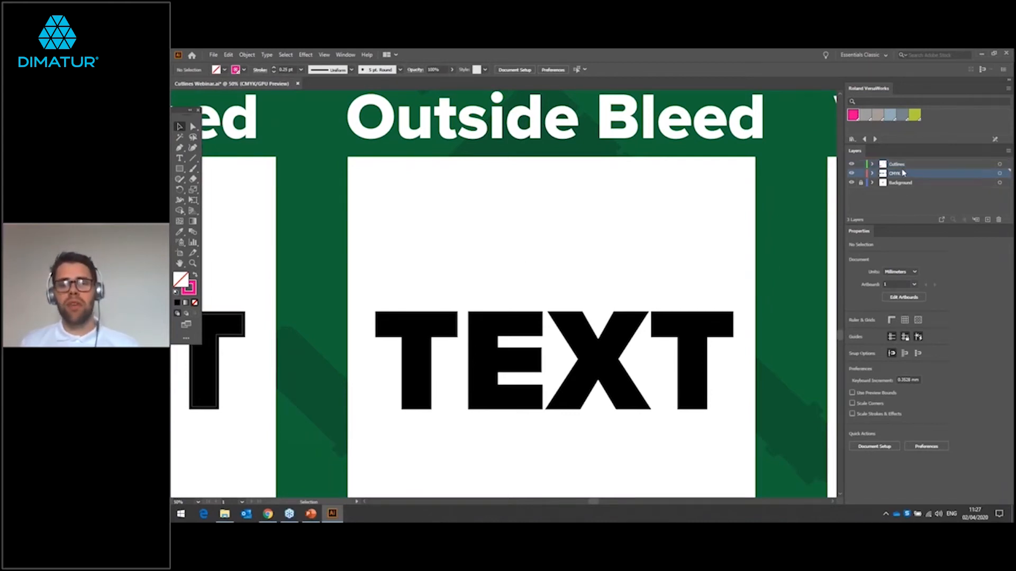
{"action": "left_click", "coordinate": [606, 330]}
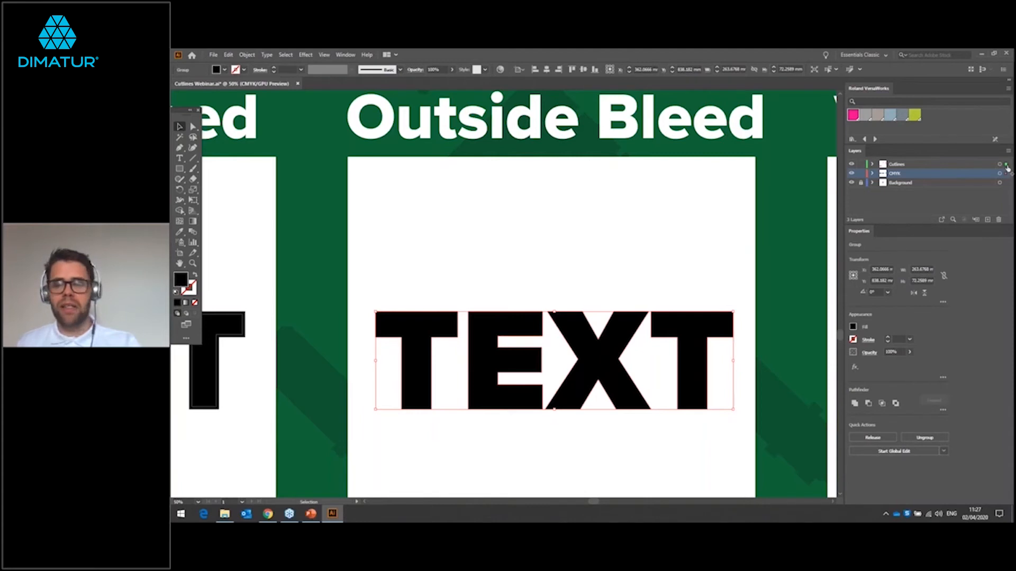
{"action": "left_click", "coordinate": [1006, 173]}
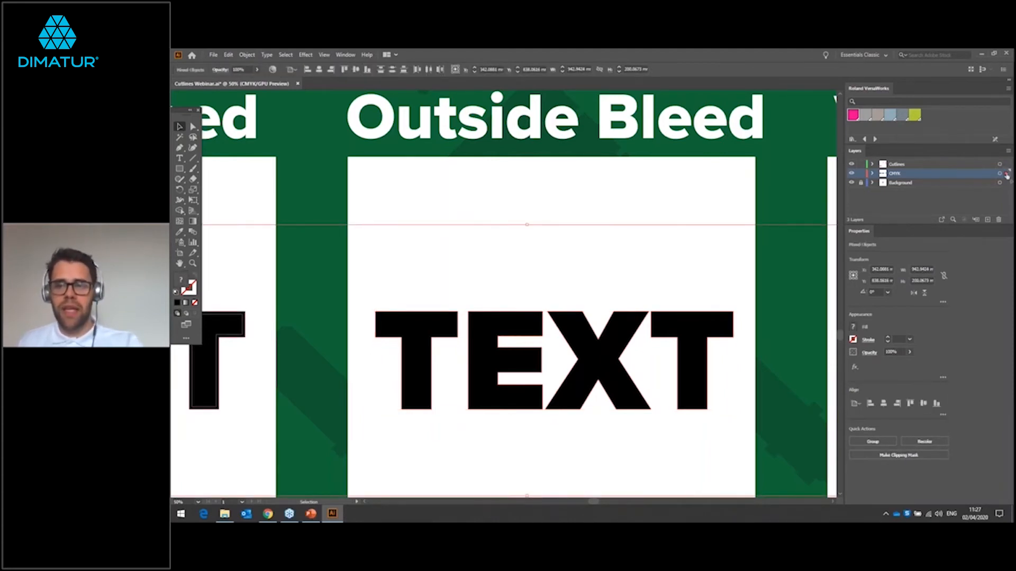
{"action": "left_click_drag", "start_coordinate": [1006, 177], "coordinate": [1006, 165]}
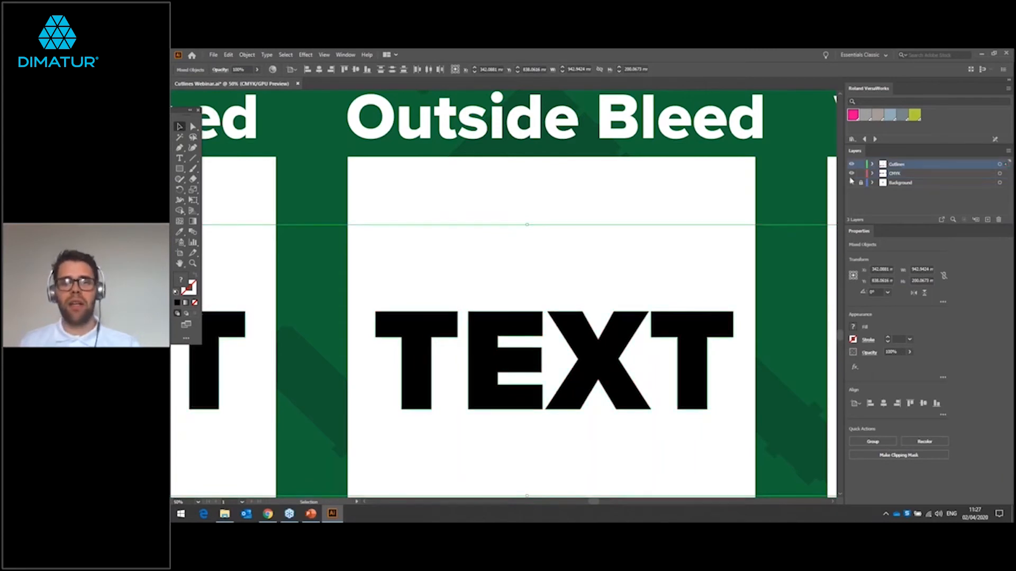
Step: Hide the CMYK layer and check that the Outside Bleed TEXT copy is selectable on the Cutlines layer
{"action": "left_click", "coordinate": [852, 173]}
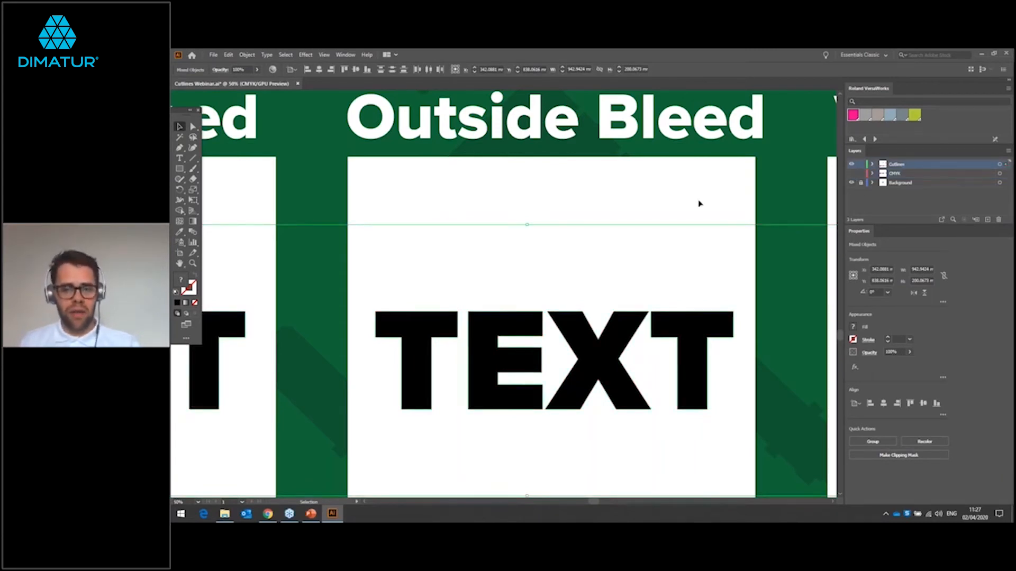
{"action": "left_click", "coordinate": [682, 201]}
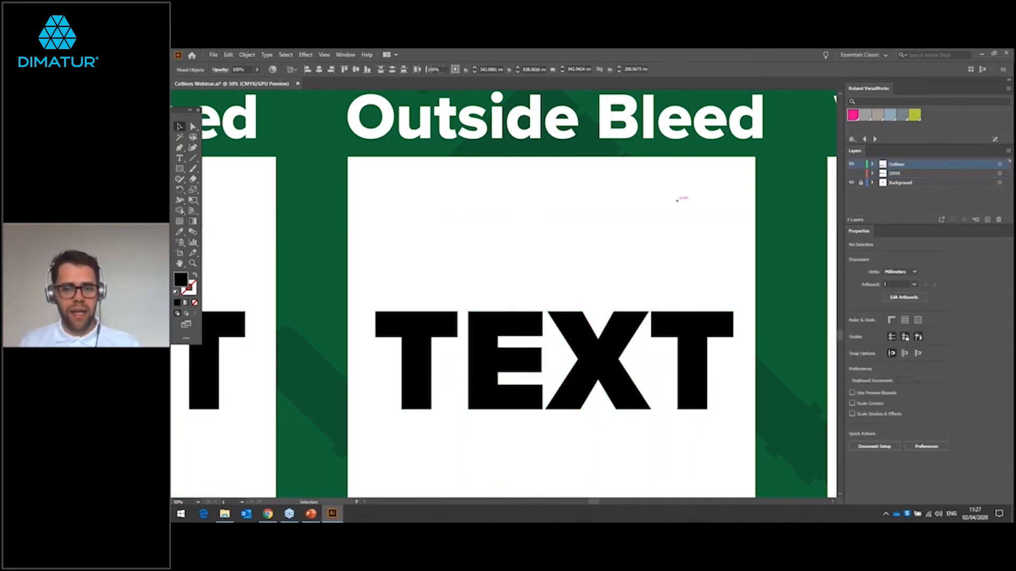
{"action": "left_click", "coordinate": [635, 330]}
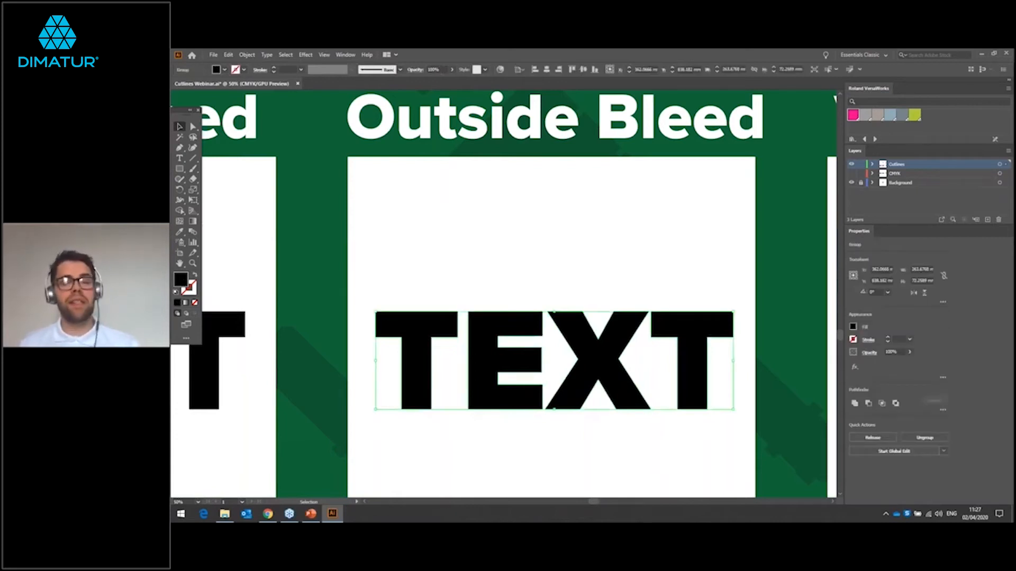
{"action": "left_click", "coordinate": [625, 294]}
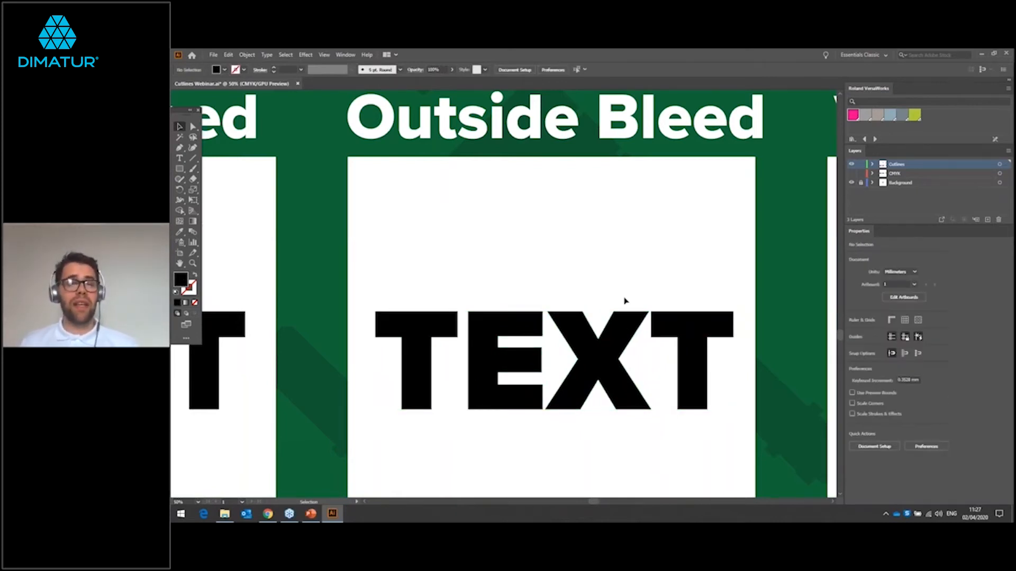
Step: Remove the fill from the Outside Bleed TEXT copy and give it a magenta cut stroke of 0.25 pt
{"action": "left_click", "coordinate": [561, 318]}
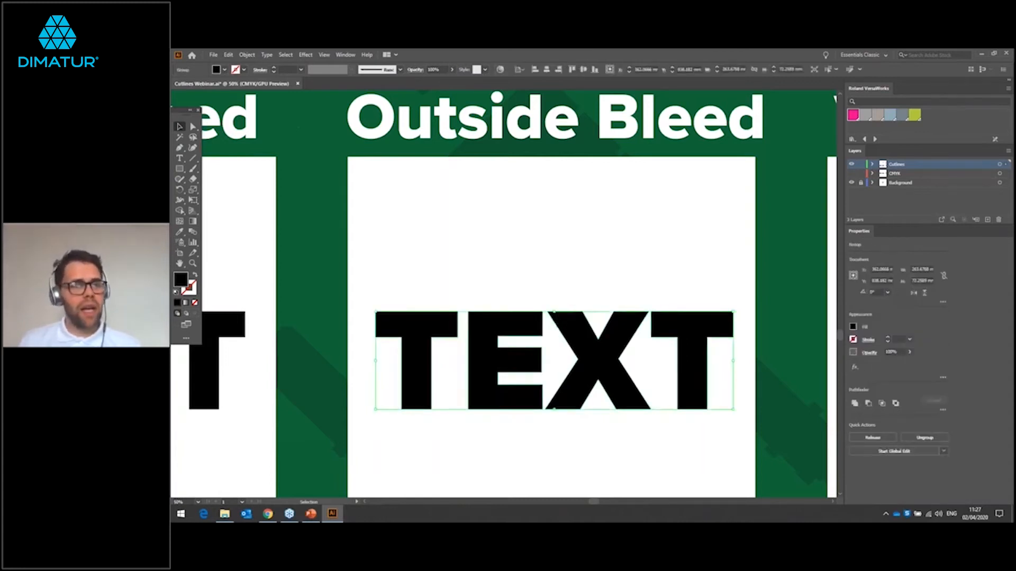
{"action": "left_click", "coordinate": [224, 70]}
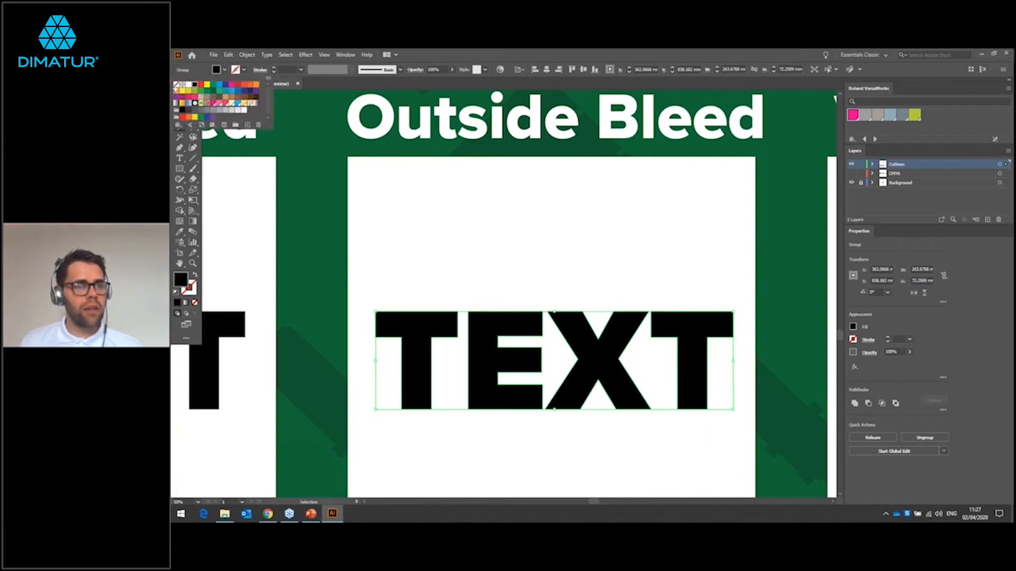
{"action": "left_click", "coordinate": [176, 85]}
{"action": "left_click", "coordinate": [244, 70]}
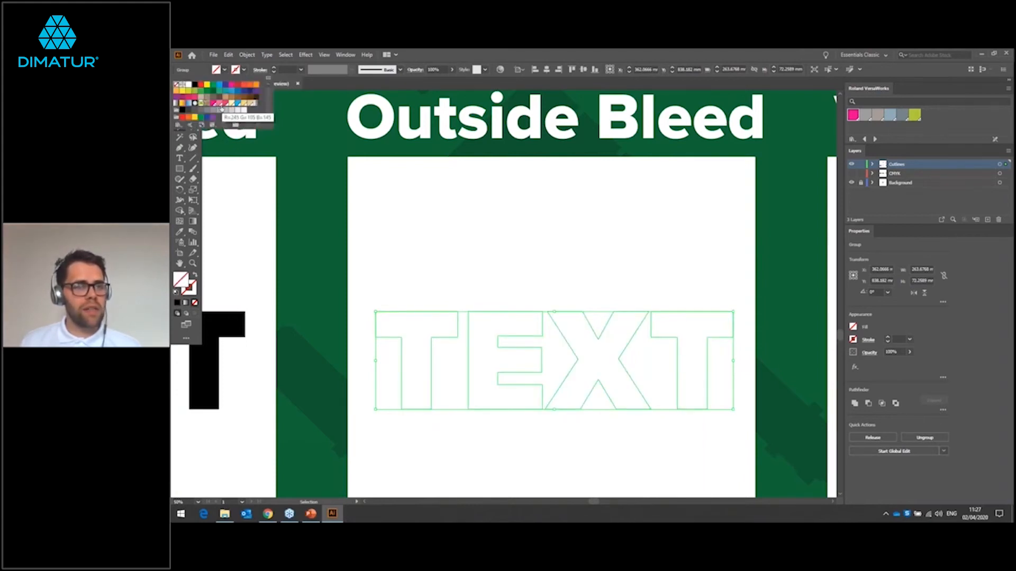
{"action": "left_click", "coordinate": [214, 103]}
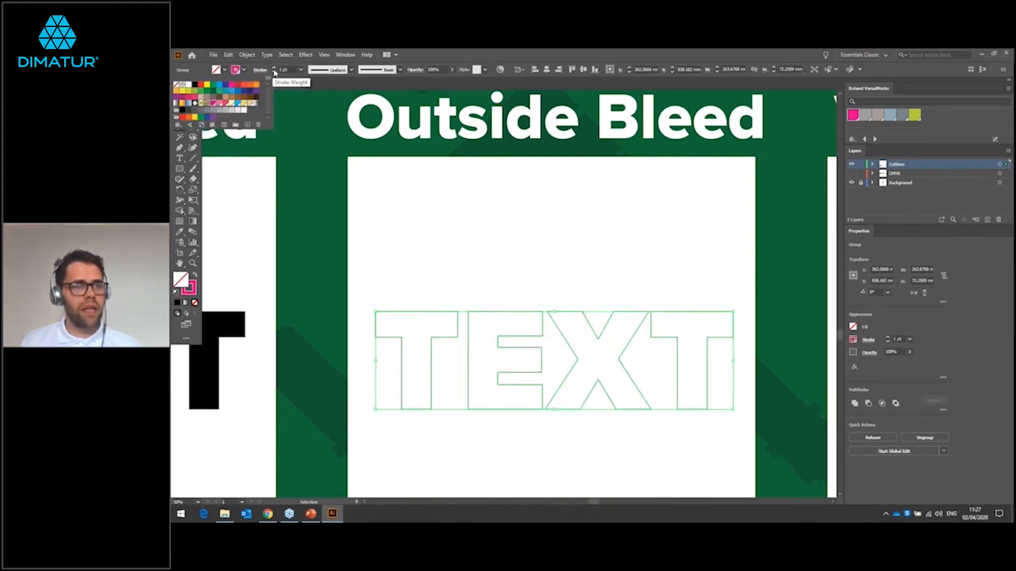
{"action": "left_click", "coordinate": [273, 72]}
{"action": "left_click", "coordinate": [274, 71]}
{"action": "left_click", "coordinate": [273, 72]}
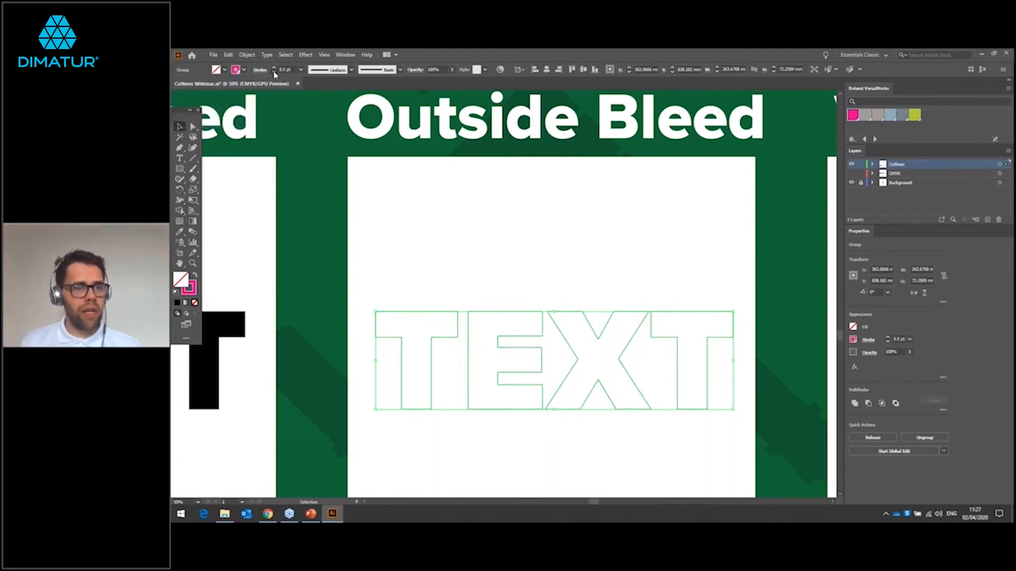
{"action": "left_click", "coordinate": [274, 72]}
{"action": "left_click", "coordinate": [534, 243]}
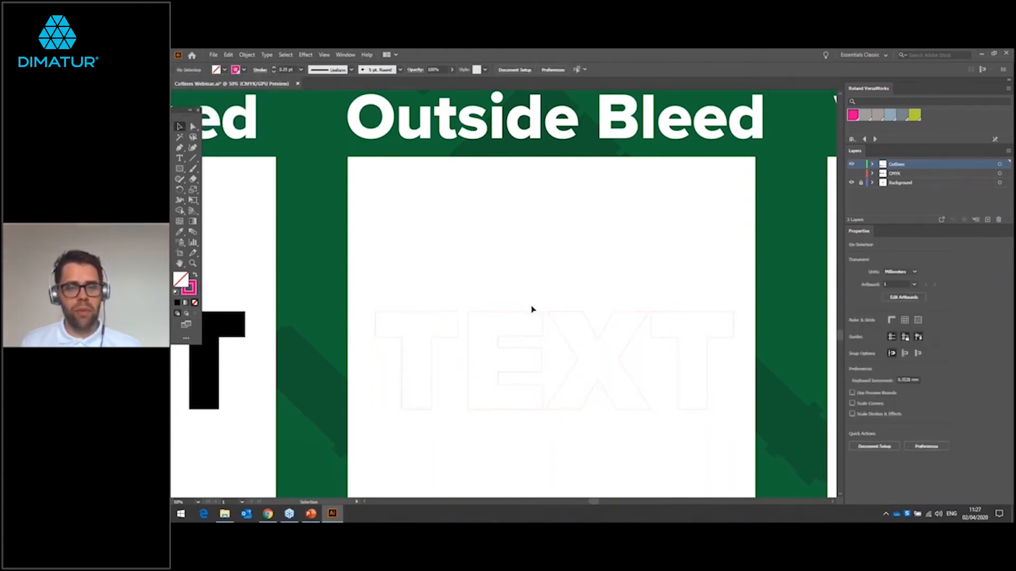
Step: Open Offset Path for the Outside Bleed TEXT outline and preview outward offsets of 15 mm and 10 mm
{"action": "left_click", "coordinate": [534, 313]}
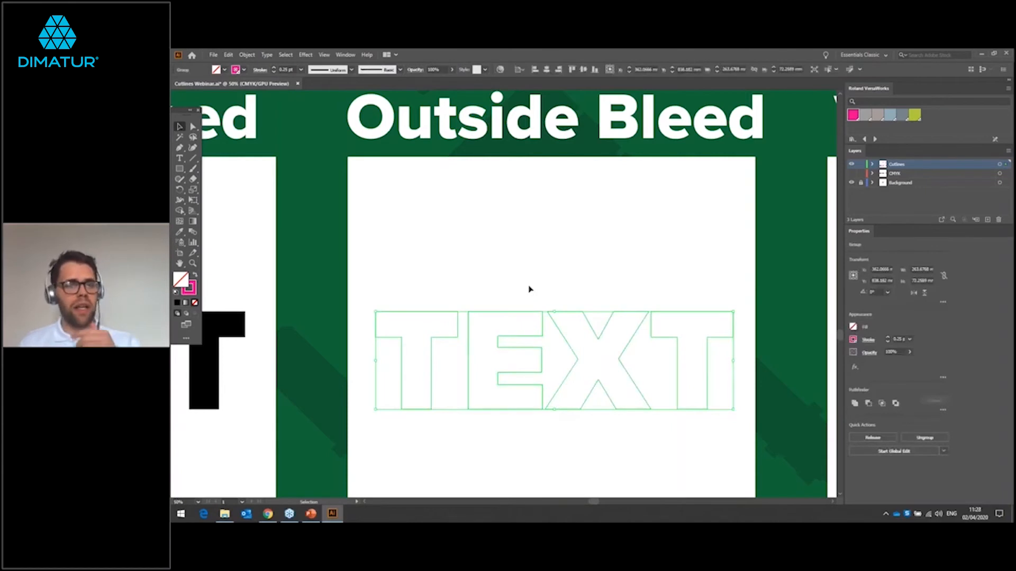
{"action": "left_click", "coordinate": [247, 55]}
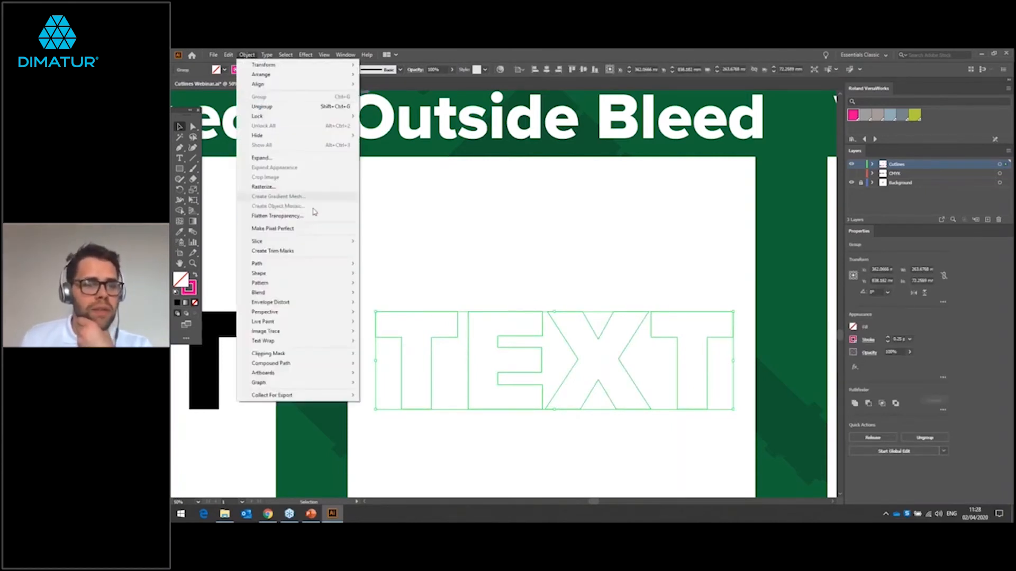
{"action": "mouse_move", "coordinate": [343, 268]}
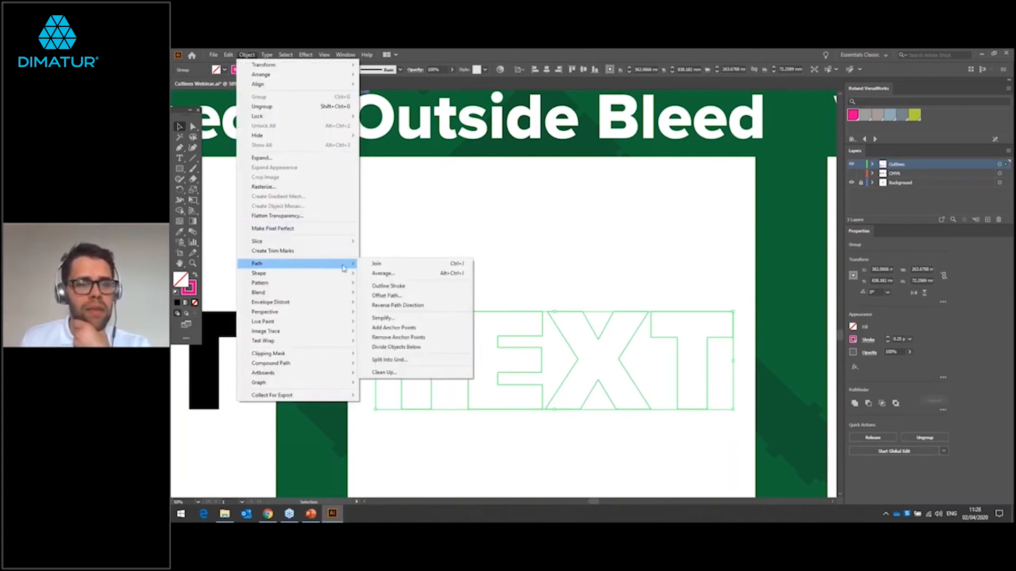
{"action": "left_click", "coordinate": [386, 296]}
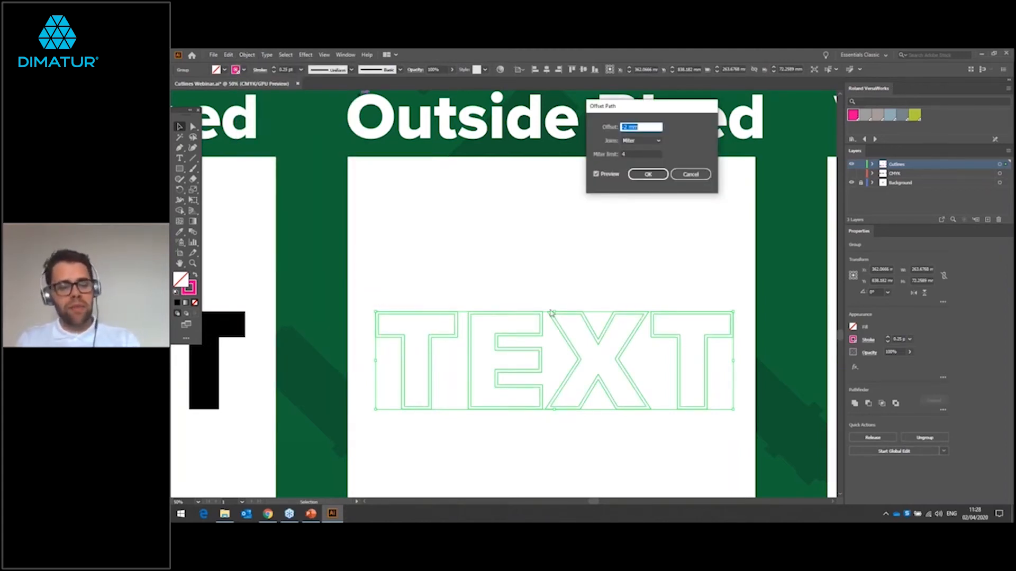
{"action": "type", "text": "15"}
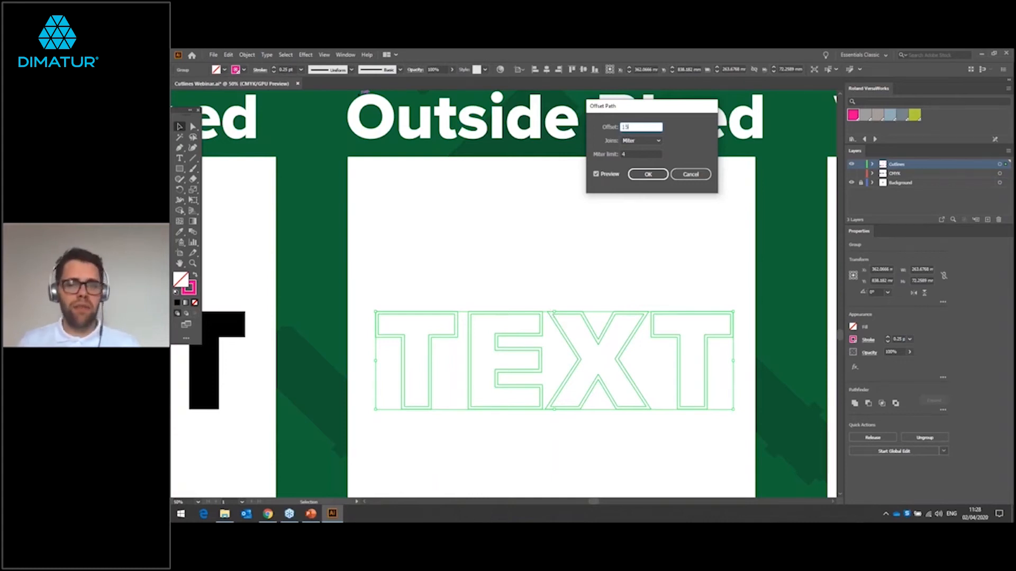
{"action": "key", "text": "Tab"}
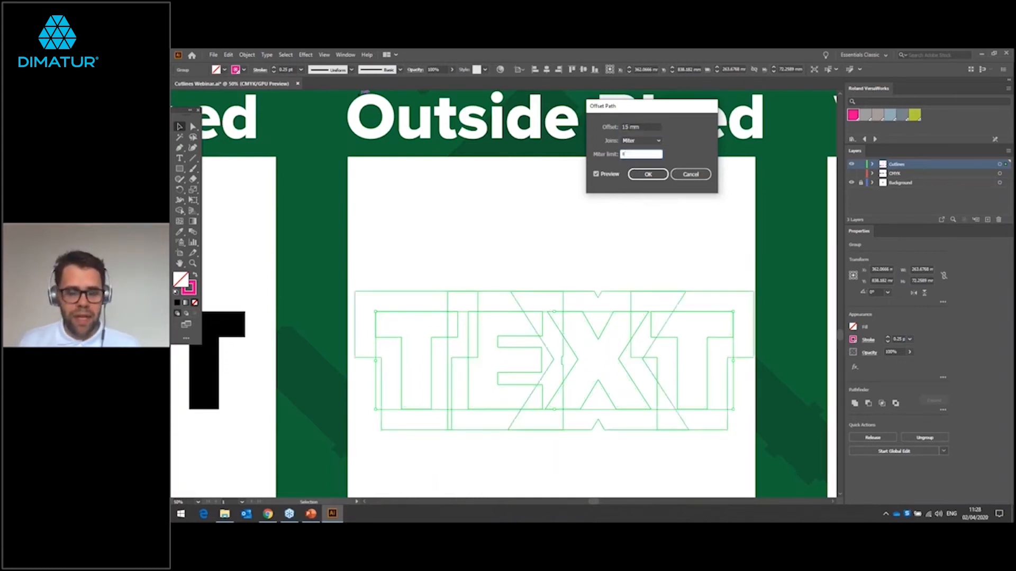
{"action": "left_click", "coordinate": [629, 127]}
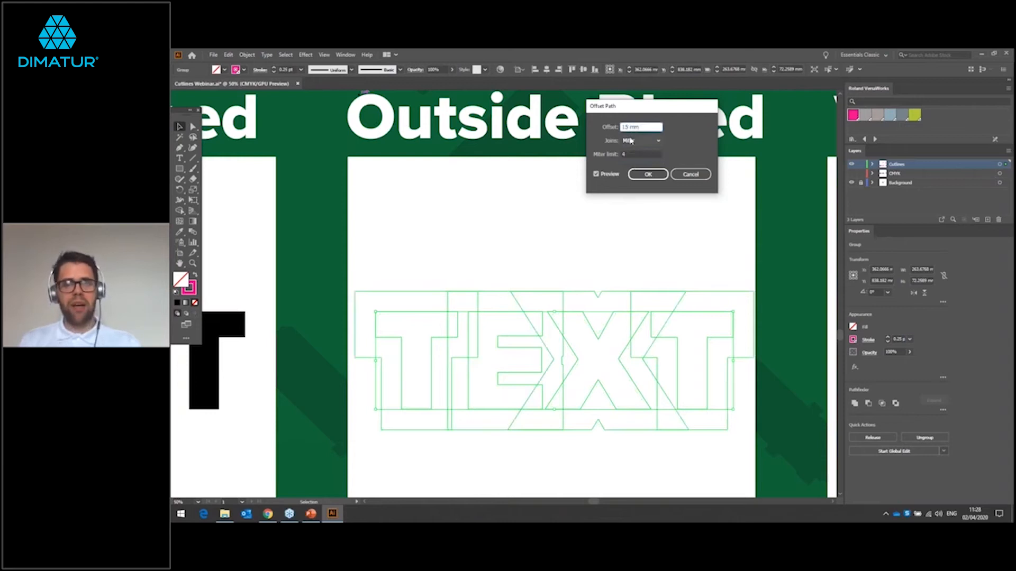
{"action": "key", "text": "BackSpace"}
{"action": "type", "text": "0"}
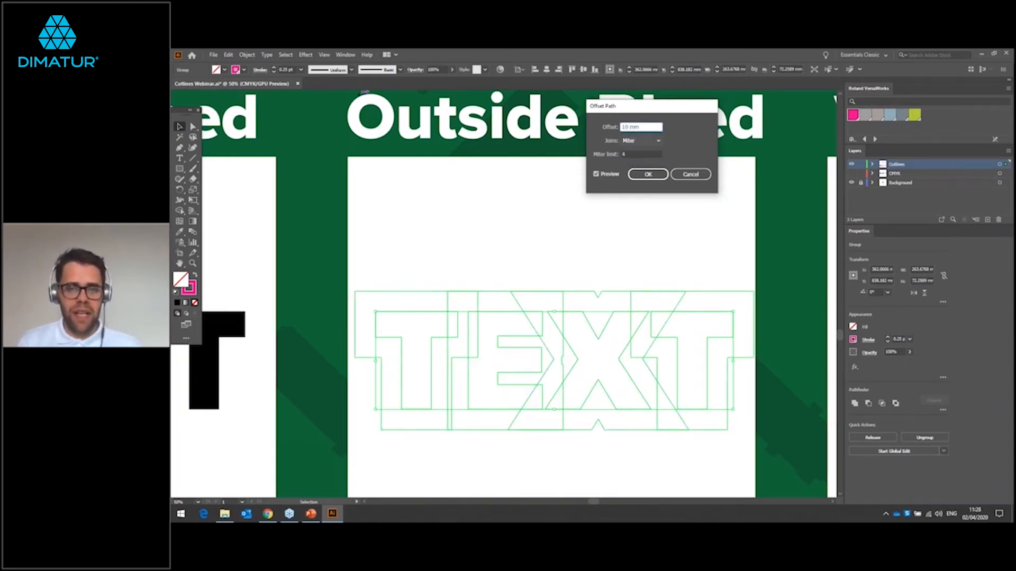
{"action": "left_click", "coordinate": [640, 154]}
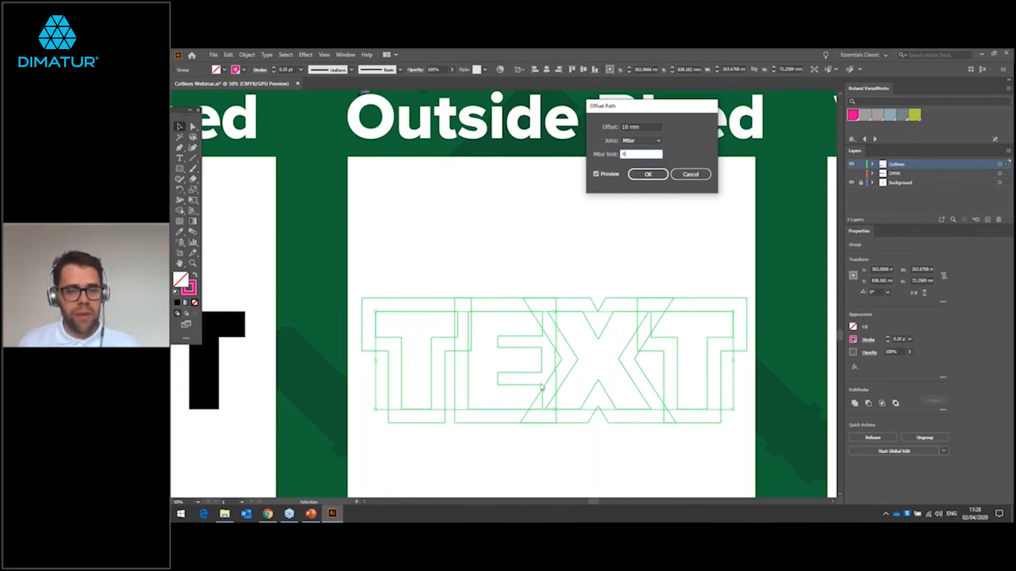
Step: Switch the offset joins to Round, set the offset to 15 mm and apply it to the TEXT outline
{"action": "left_click", "coordinate": [649, 142]}
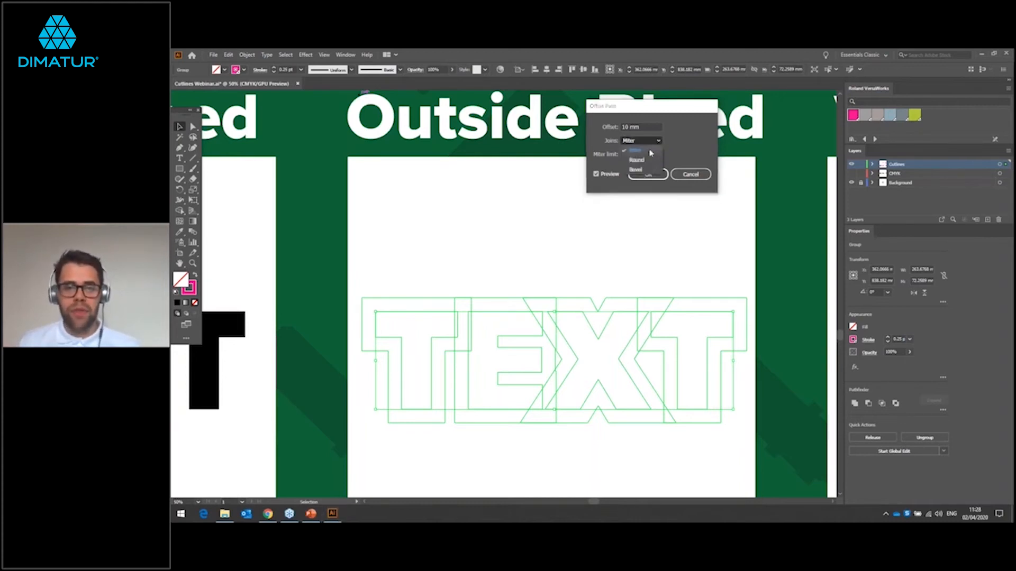
{"action": "left_click", "coordinate": [637, 159]}
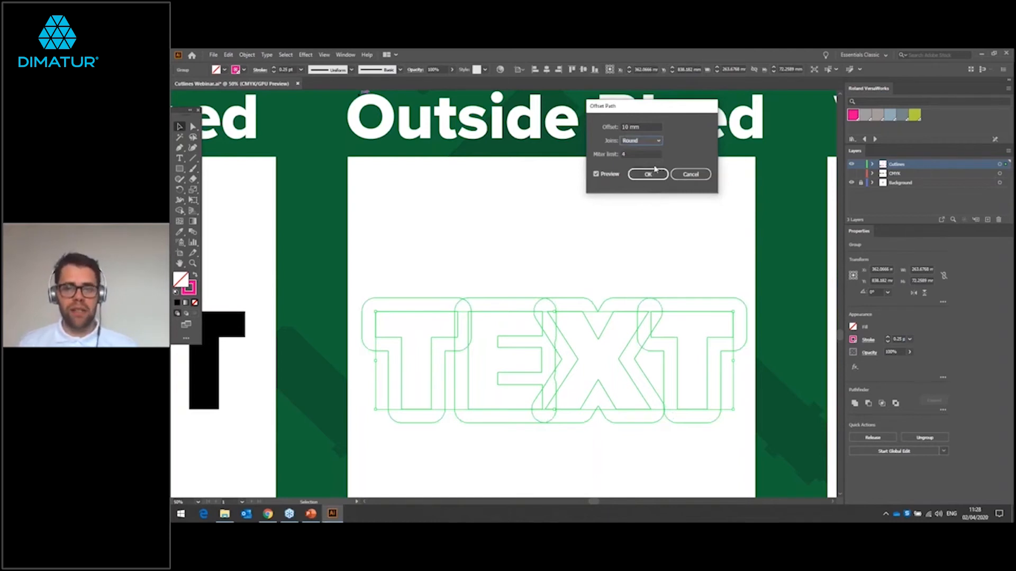
{"action": "left_click", "coordinate": [630, 127]}
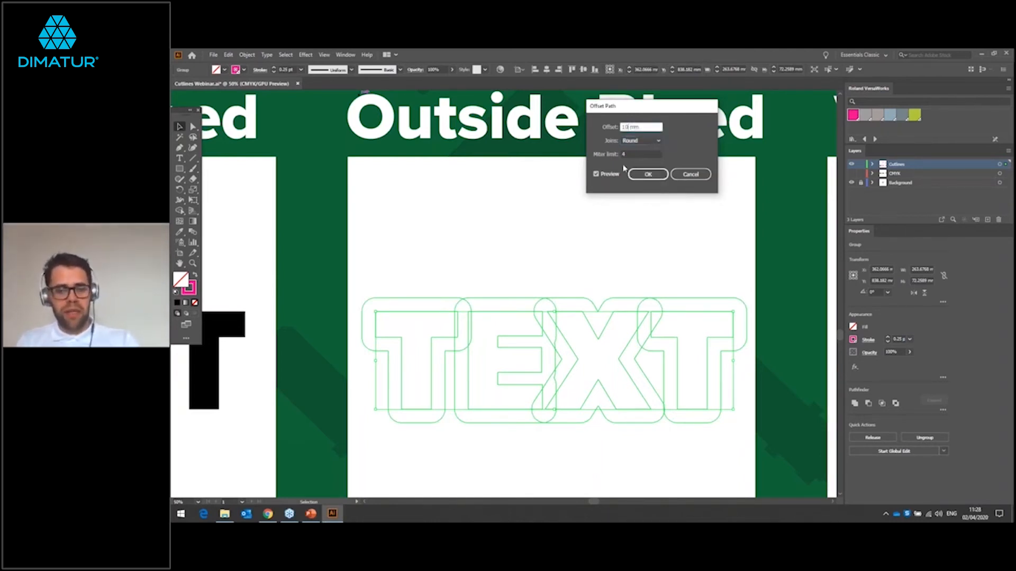
{"action": "type", "text": "15"}
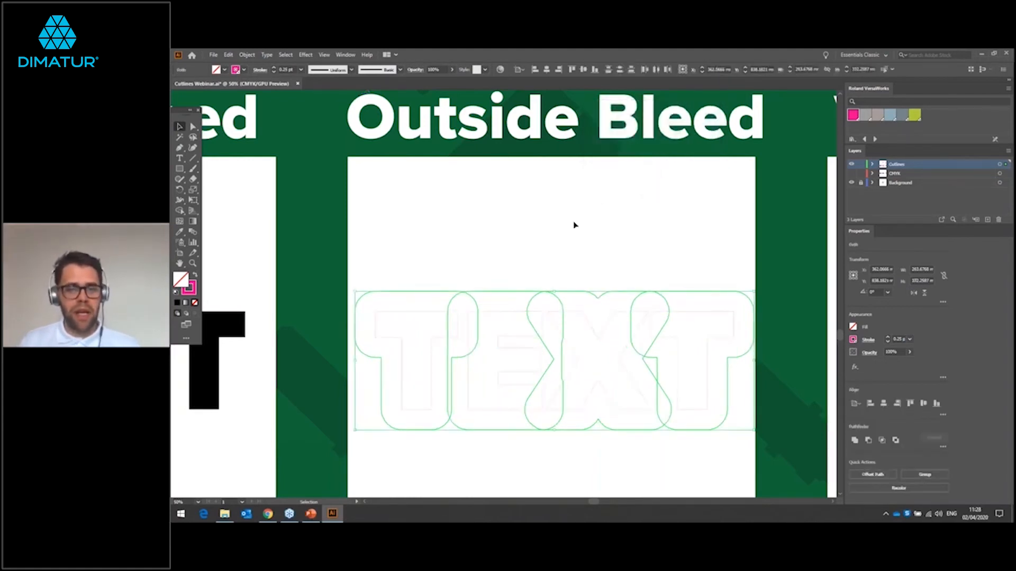
Step: Try moving the grouped letters and offset outlines as one object, and undo the move
{"action": "left_click", "coordinate": [578, 279]}
{"action": "left_click", "coordinate": [584, 316]}
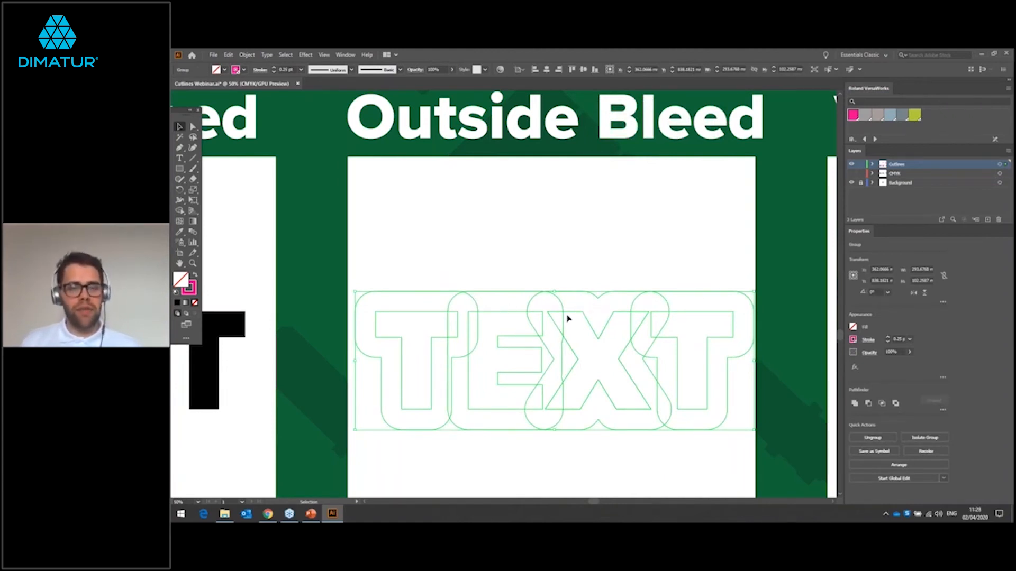
{"action": "left_click", "coordinate": [574, 288]}
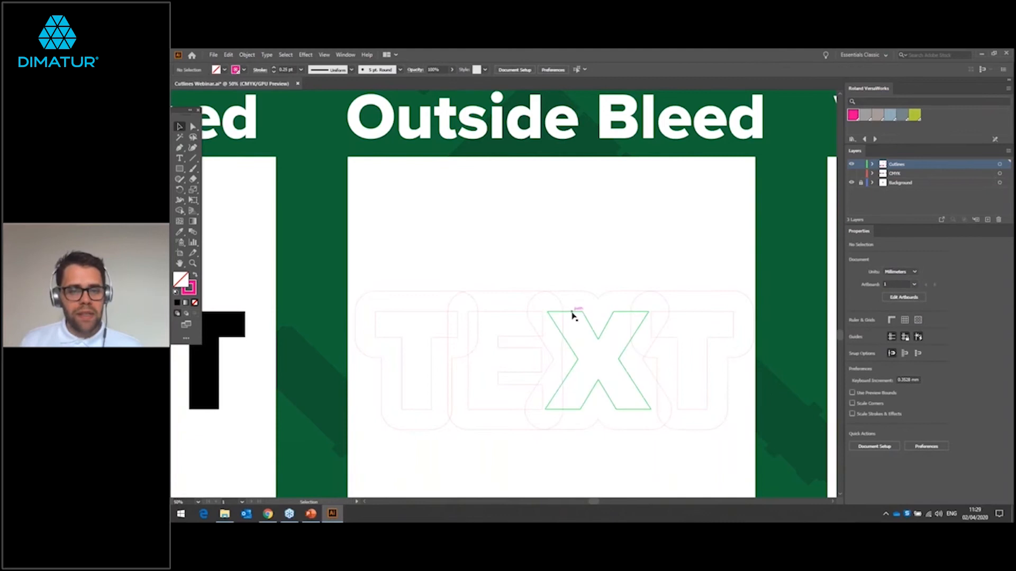
{"action": "left_click", "coordinate": [573, 315]}
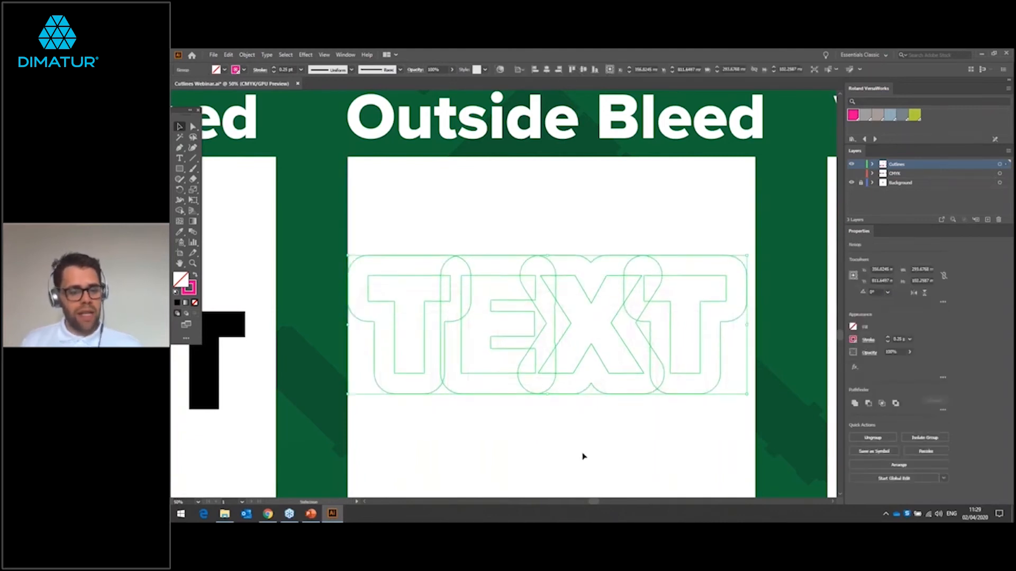
{"action": "key", "text": "ctrl+z"}
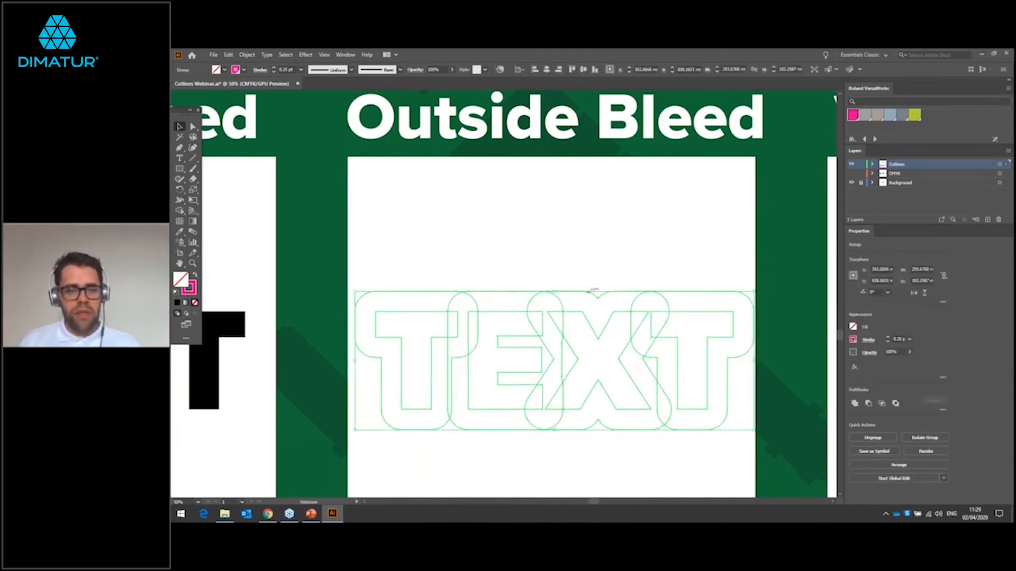
Step: Ungroup the Outside Bleed letters and their offset outlines, and clear the selection
{"action": "right_click", "coordinate": [589, 291]}
{"action": "left_click", "coordinate": [619, 363]}
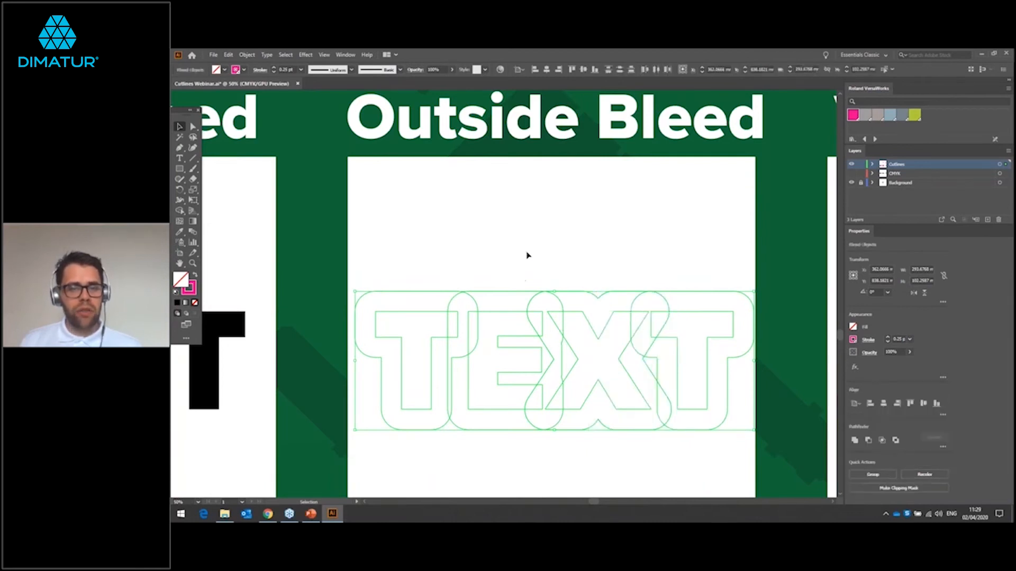
{"action": "left_click", "coordinate": [526, 255]}
Step: Delete the original inner TEXT letter outlines so that only the 15 mm offset contours are kept
{"action": "left_click", "coordinate": [596, 338]}
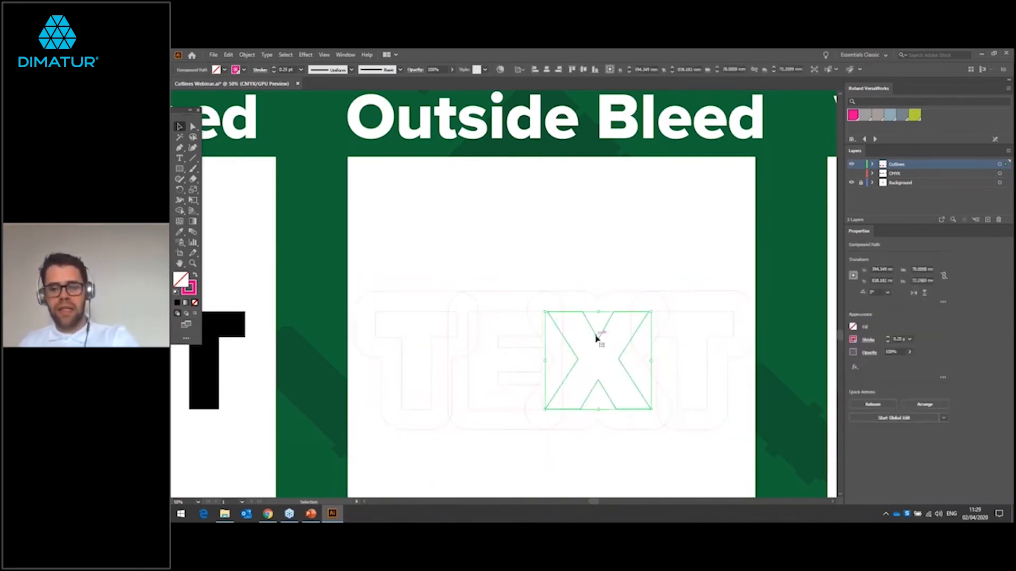
{"action": "key", "text": "Delete"}
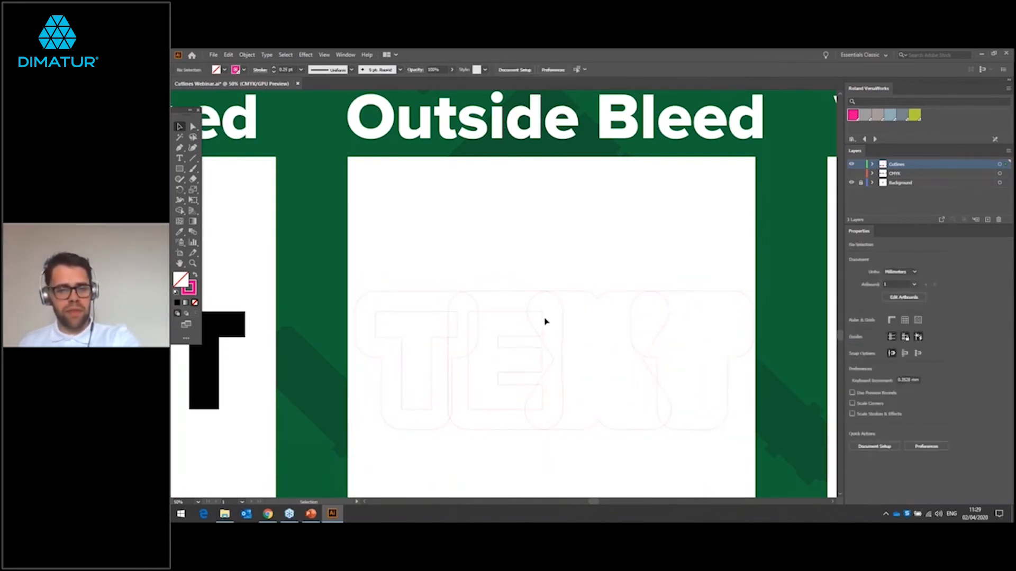
{"action": "left_click", "coordinate": [519, 313]}
{"action": "key", "text": "Delete"}
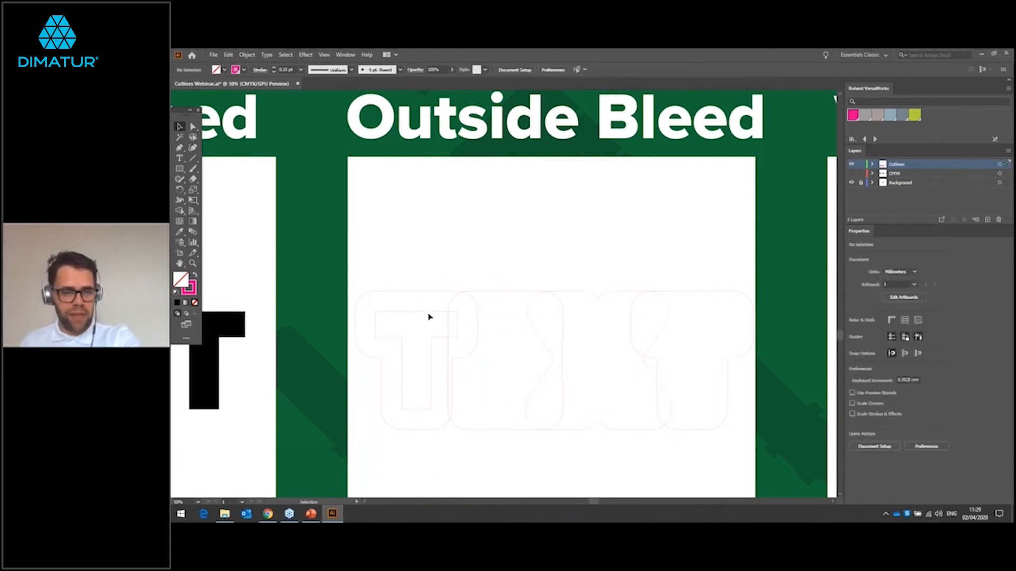
{"action": "left_click", "coordinate": [428, 316]}
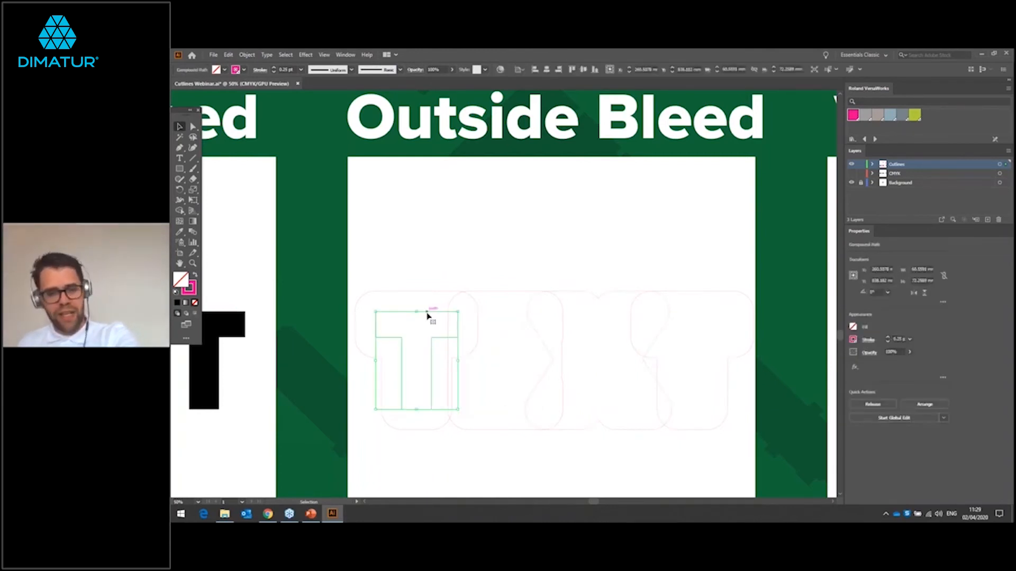
{"action": "key", "text": "Delete"}
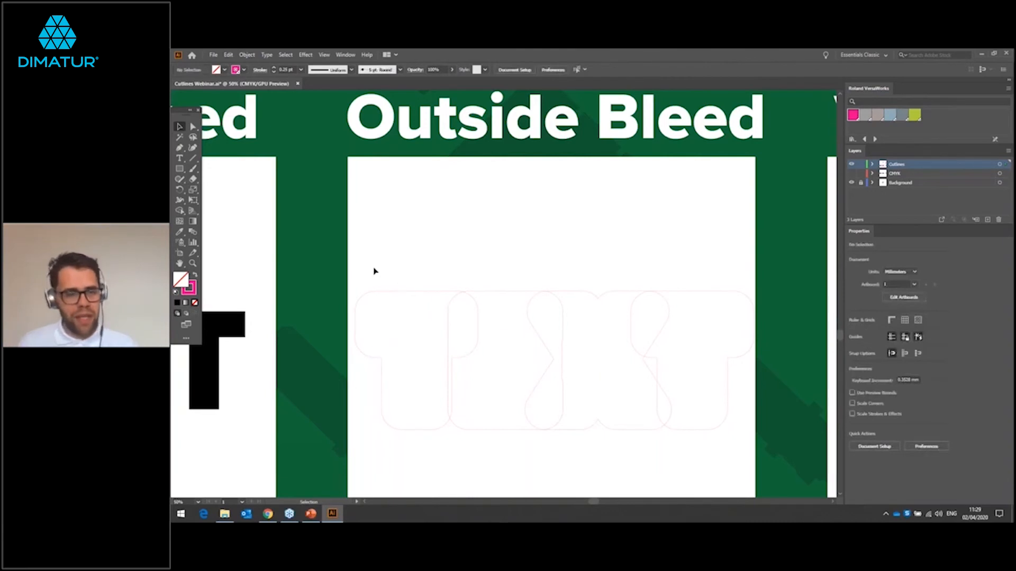
Step: Unite the offset contours into one outer shape and delete the small triangular hole left between the X and the last T
{"action": "left_click_drag", "start_coordinate": [352, 279], "coordinate": [748, 447]}
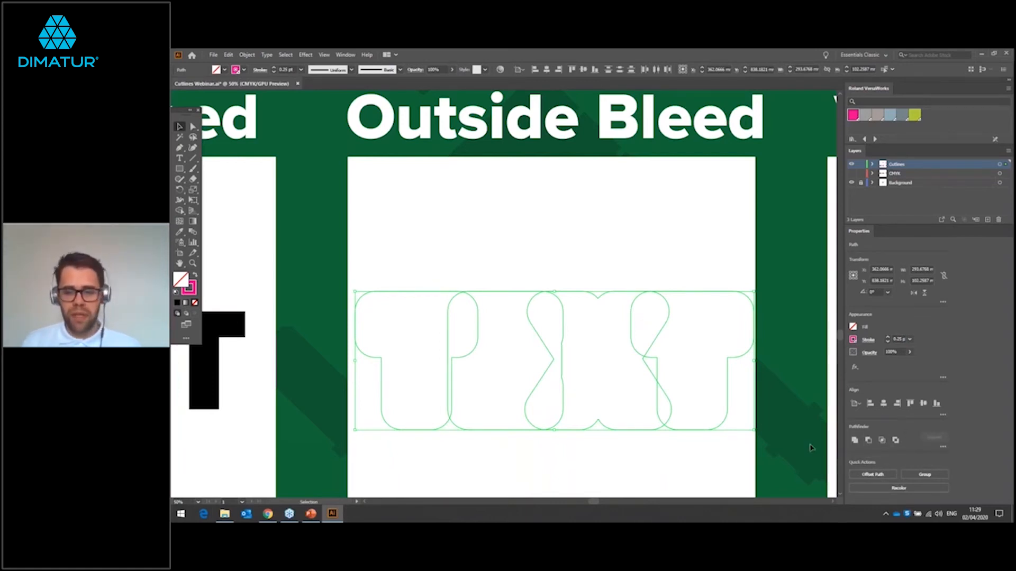
{"action": "left_click", "coordinate": [854, 439]}
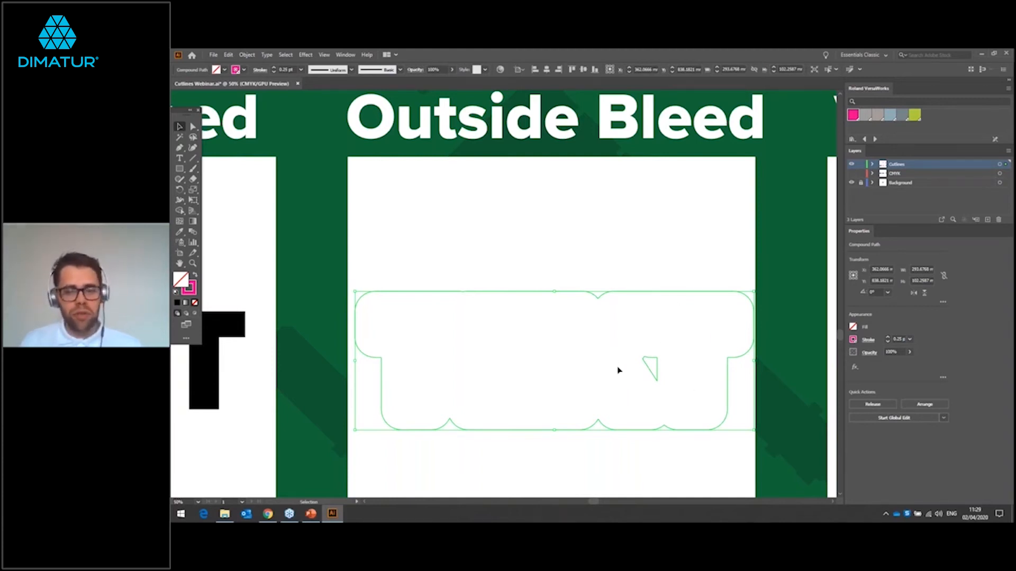
{"action": "left_click", "coordinate": [193, 126]}
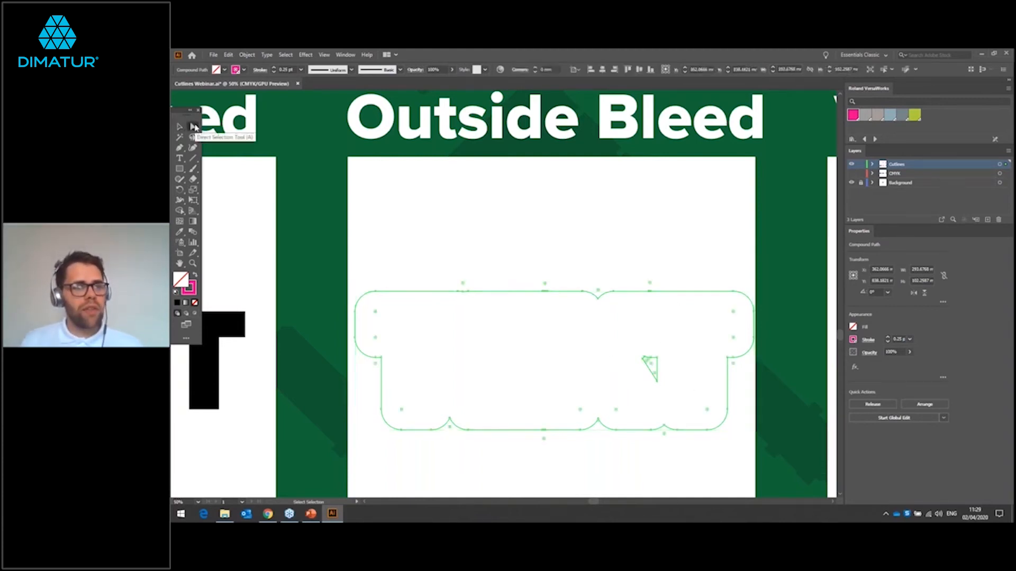
{"action": "left_click_drag", "start_coordinate": [623, 344], "coordinate": [681, 399]}
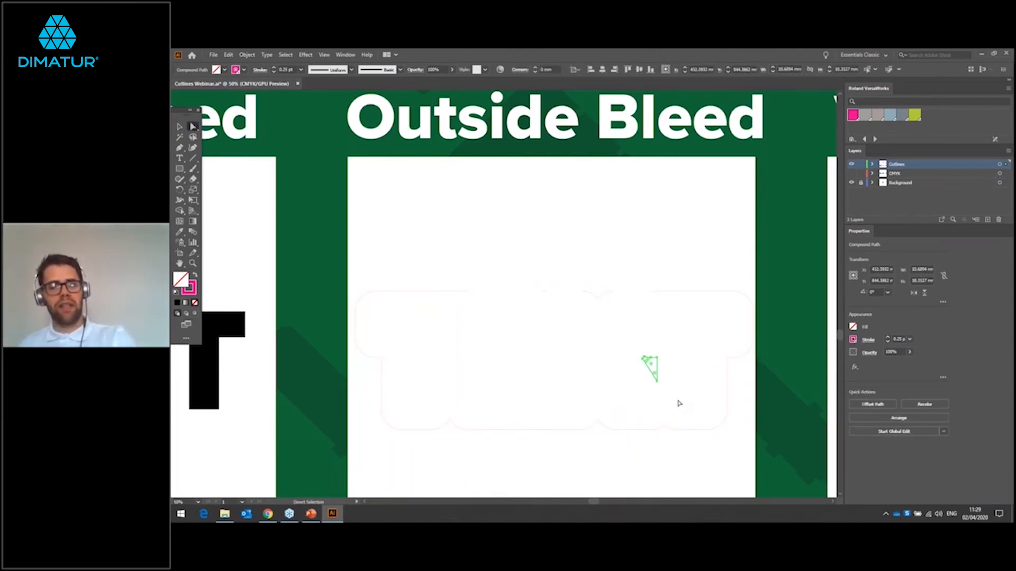
{"action": "left_click", "coordinate": [679, 403]}
{"action": "key", "text": "v"}
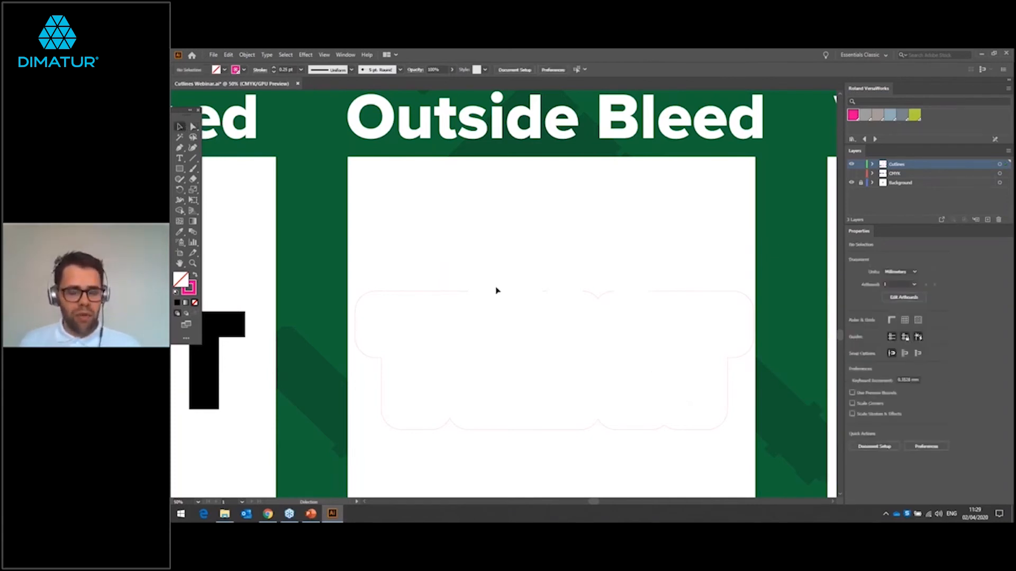
Step: Examine the upper edge of the united Outside Bleed cutline at close range for gaps or irregularities
{"action": "scroll", "coordinate": [583, 275], "scroll_direction": "down", "scroll_amount": 1}
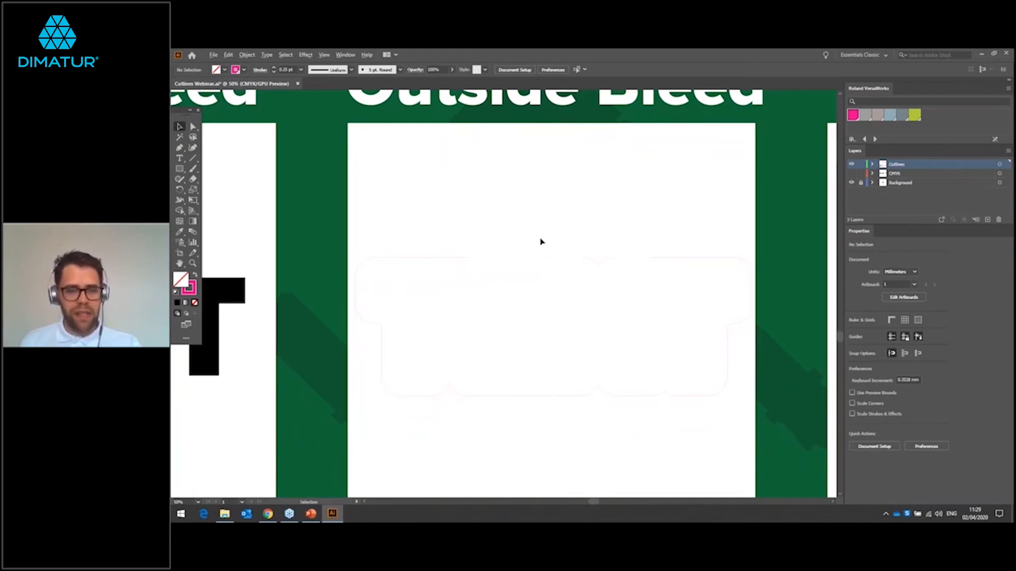
{"action": "scroll", "coordinate": [540, 242], "scroll_direction": "up", "scroll_amount": 2}
{"action": "scroll", "coordinate": [540, 244], "scroll_direction": "up", "scroll_amount": 1}
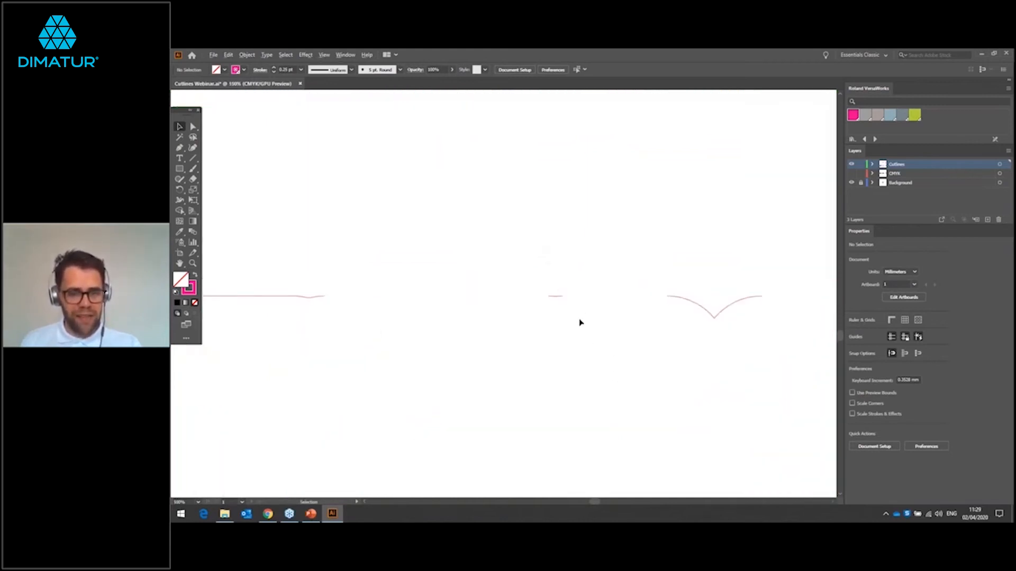
{"action": "scroll", "coordinate": [581, 322], "scroll_direction": "up", "scroll_amount": 2}
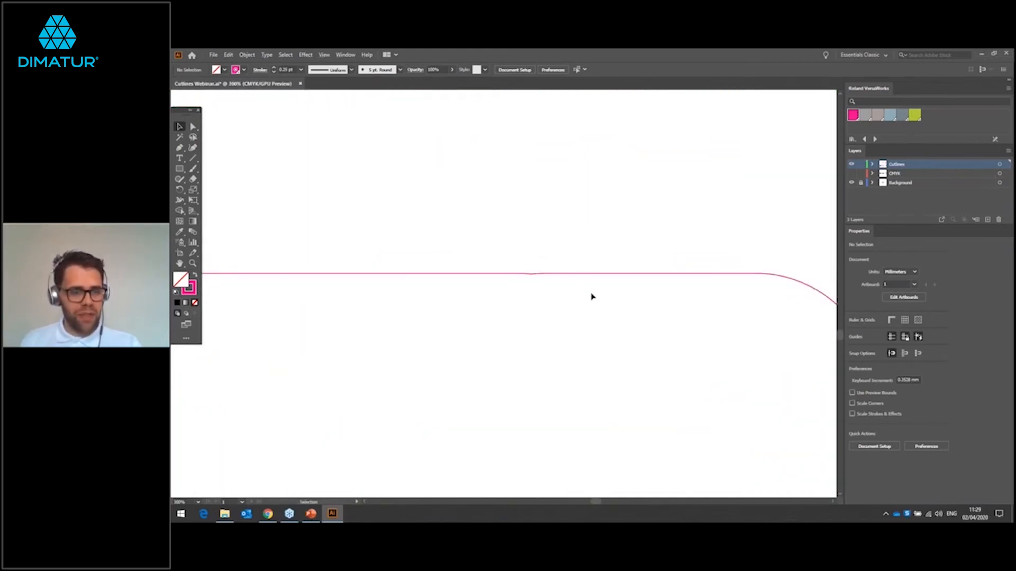
{"action": "scroll", "coordinate": [592, 298], "scroll_direction": "down", "scroll_amount": 2}
{"action": "scroll", "coordinate": [594, 300], "scroll_direction": "down", "scroll_amount": 3}
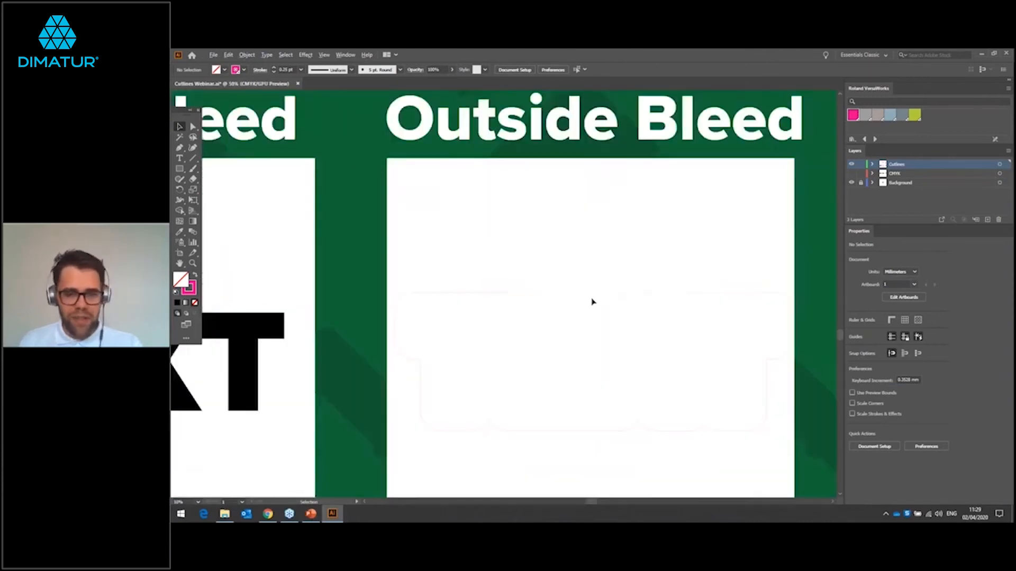
Step: Show the CMYK layer and check the united cutline around the black Outside Bleed TEXT
{"action": "left_click", "coordinate": [851, 173]}
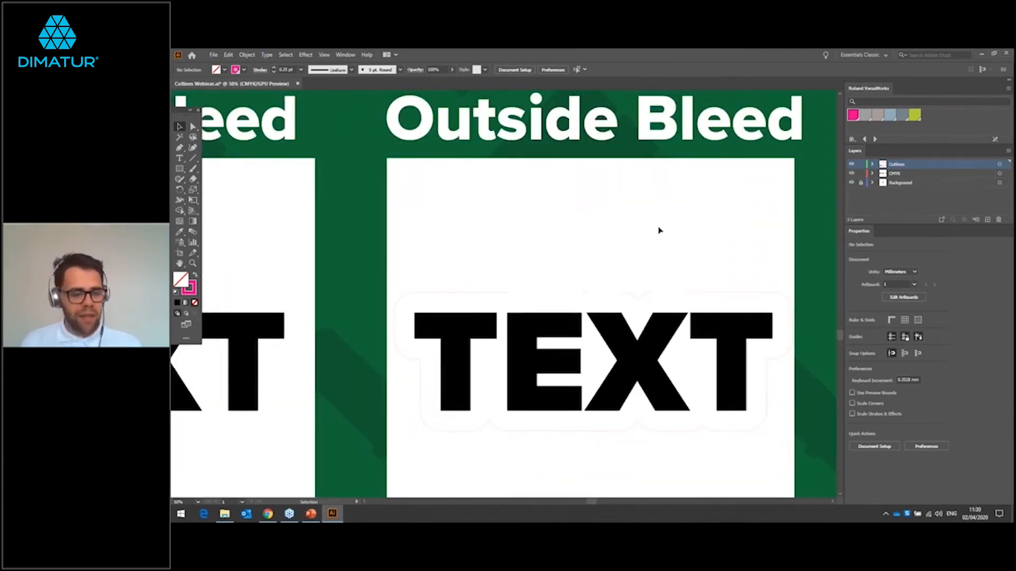
{"action": "scroll", "coordinate": [660, 227], "scroll_direction": "up", "scroll_amount": 3}
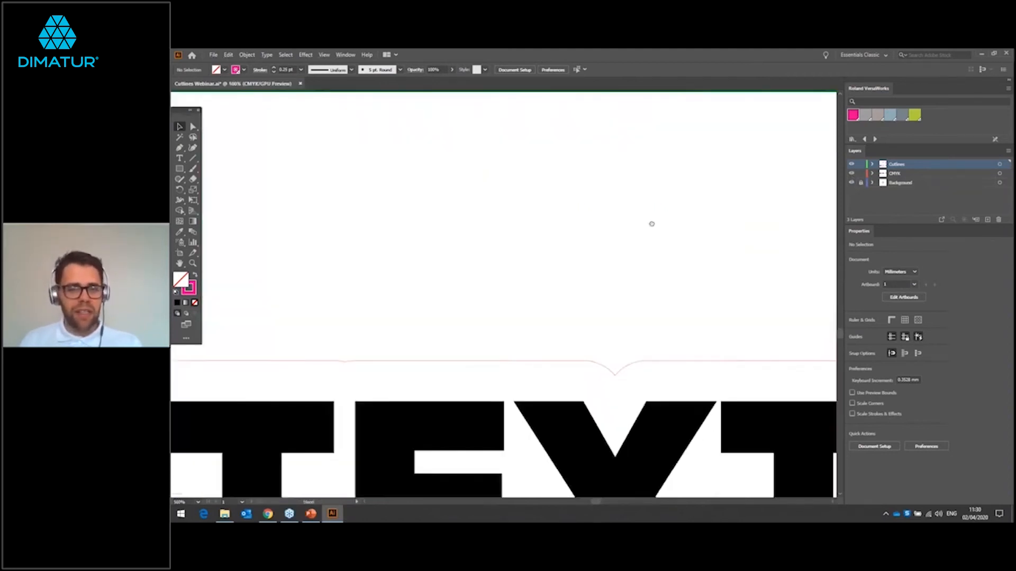
{"action": "left_click_drag", "start_coordinate": [650, 223], "coordinate": [646, 138]}
{"action": "scroll", "coordinate": [645, 197], "scroll_direction": "down", "scroll_amount": 2}
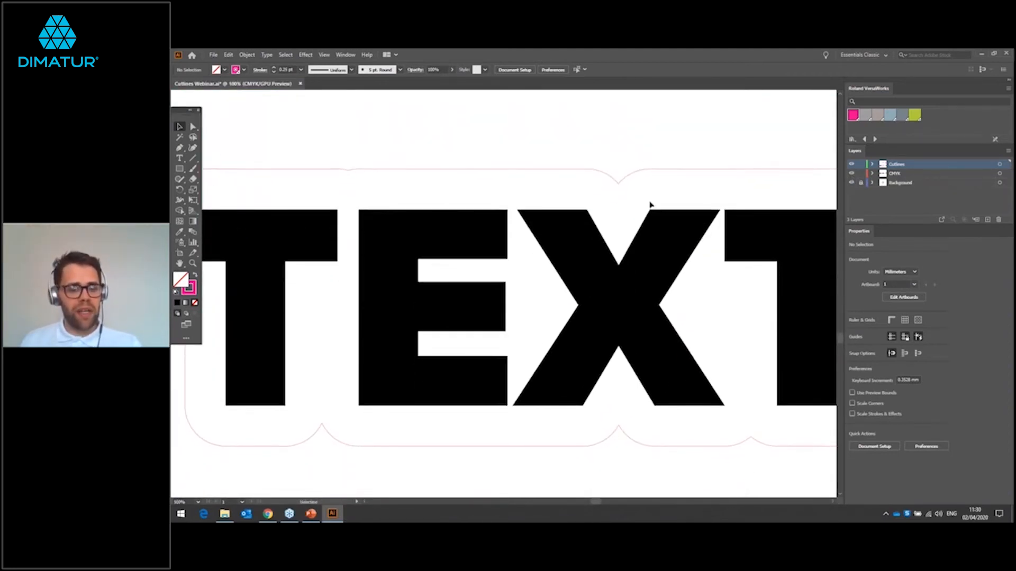
Step: Review the Outside Bleed cutline at a smaller scale and look over the FLOWER logo in the Vectorisation square
{"action": "scroll", "coordinate": [650, 205], "scroll_direction": "down", "scroll_amount": 1}
{"action": "scroll", "coordinate": [651, 205], "scroll_direction": "down", "scroll_amount": 1}
{"action": "left_click_drag", "start_coordinate": [706, 377], "coordinate": [664, 417]}
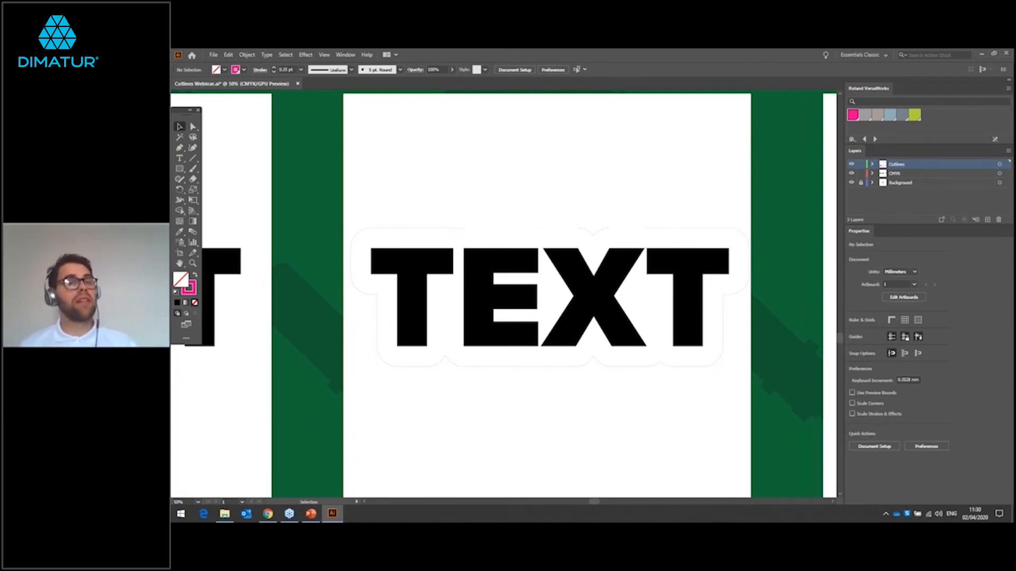
{"action": "scroll", "coordinate": [658, 390], "scroll_direction": "down", "scroll_amount": 2}
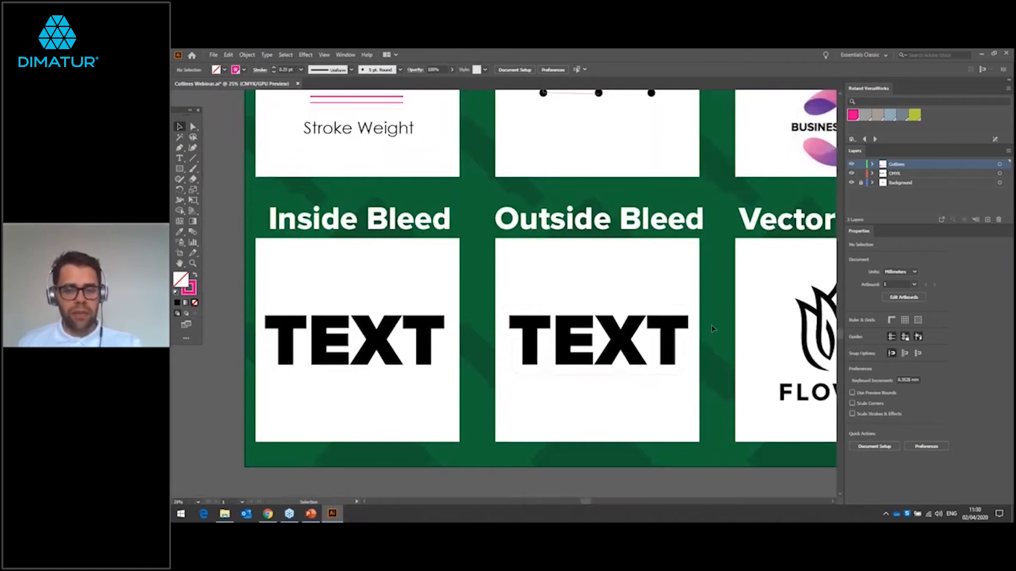
{"action": "scroll", "coordinate": [720, 318], "scroll_direction": "right", "scroll_amount": 3}
{"action": "scroll", "coordinate": [617, 315], "scroll_direction": "right", "scroll_amount": 5}
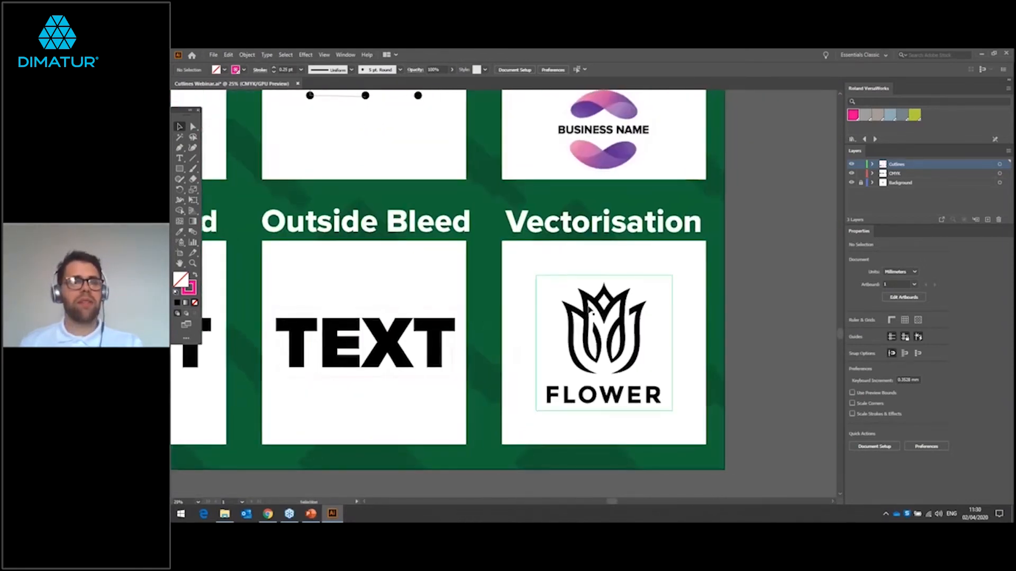
{"action": "scroll", "coordinate": [606, 312], "scroll_direction": "up", "scroll_amount": 1}
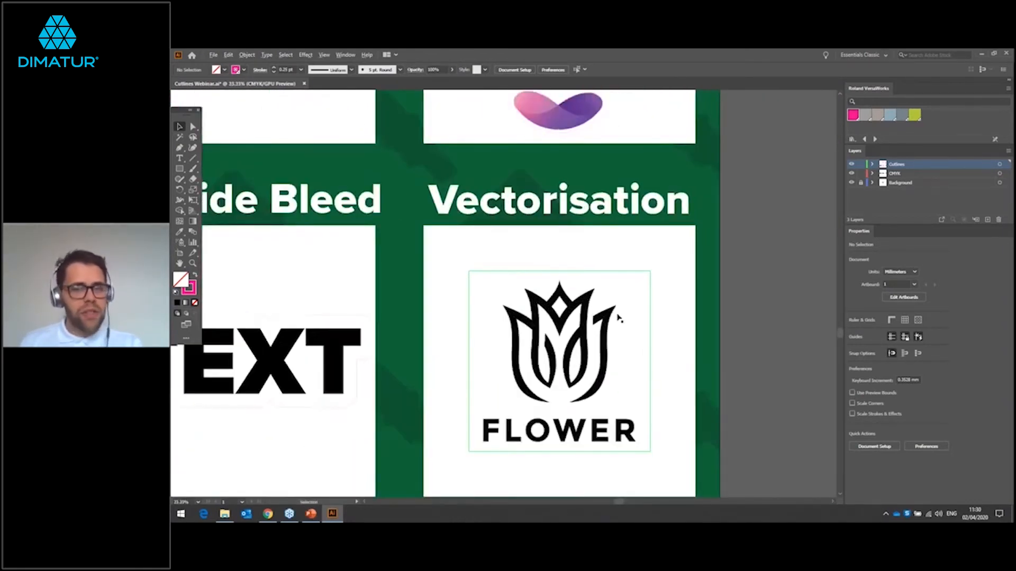
{"action": "scroll", "coordinate": [717, 312], "scroll_direction": "up", "scroll_amount": 1}
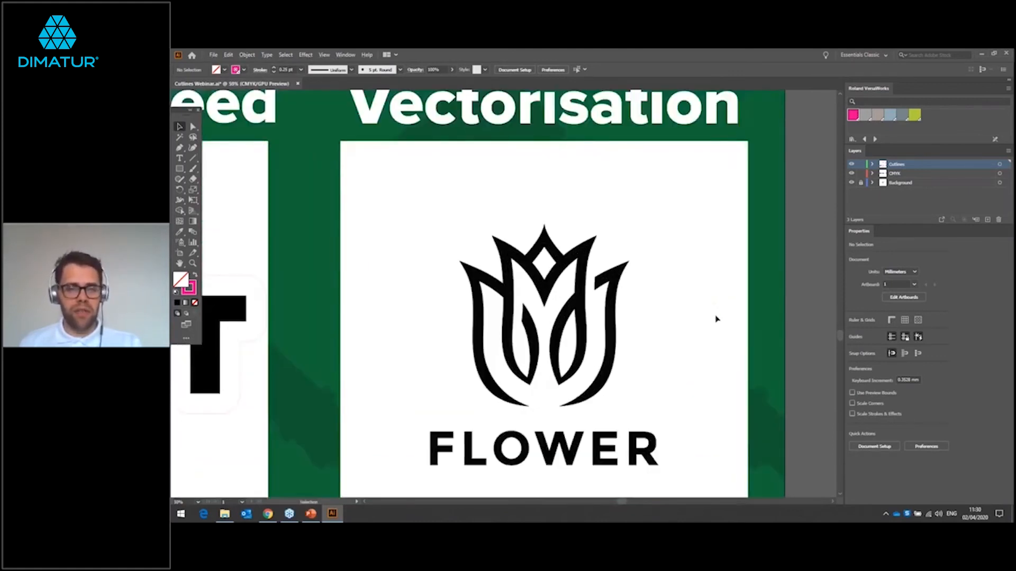
{"action": "scroll", "coordinate": [720, 313], "scroll_direction": "down", "scroll_amount": 1}
{"action": "scroll", "coordinate": [717, 312], "scroll_direction": "down", "scroll_amount": 1}
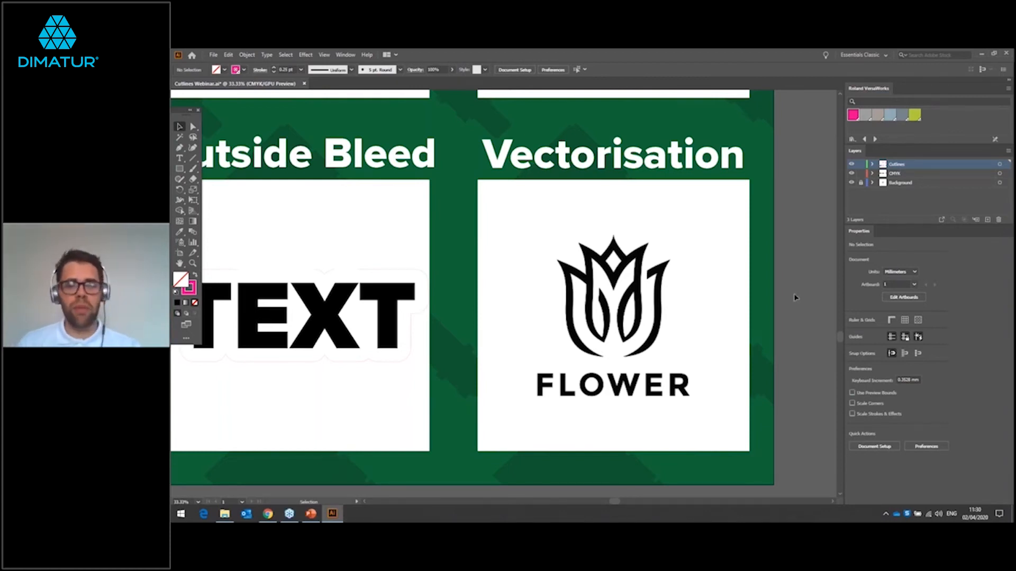
Step: Select the FLOWER logo image and examine the edges of its petals at pixel level
{"action": "left_click", "coordinate": [626, 273]}
{"action": "scroll", "coordinate": [629, 279], "scroll_direction": "up", "scroll_amount": 15}
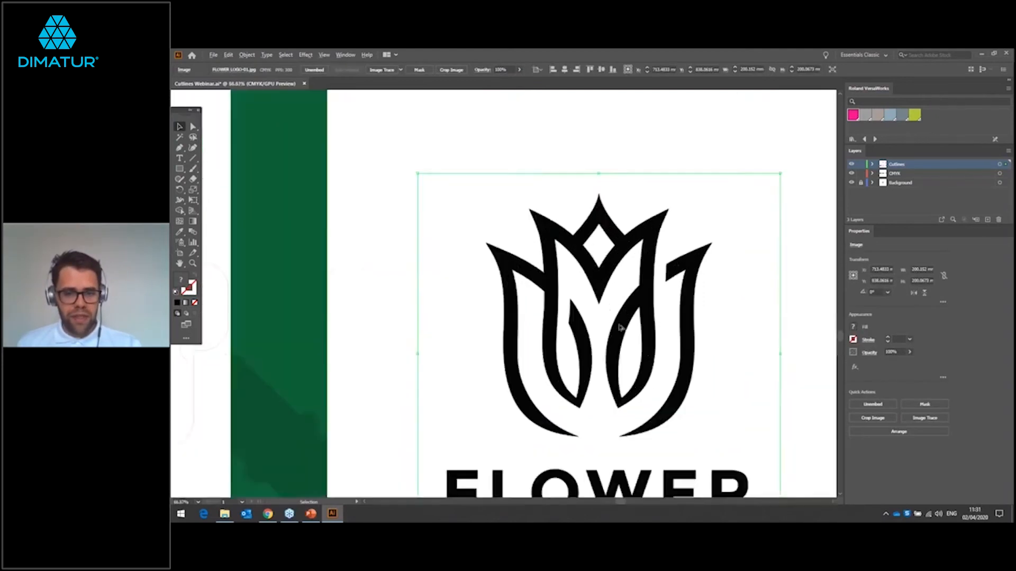
{"action": "scroll", "coordinate": [601, 290], "scroll_direction": "up", "scroll_amount": 3}
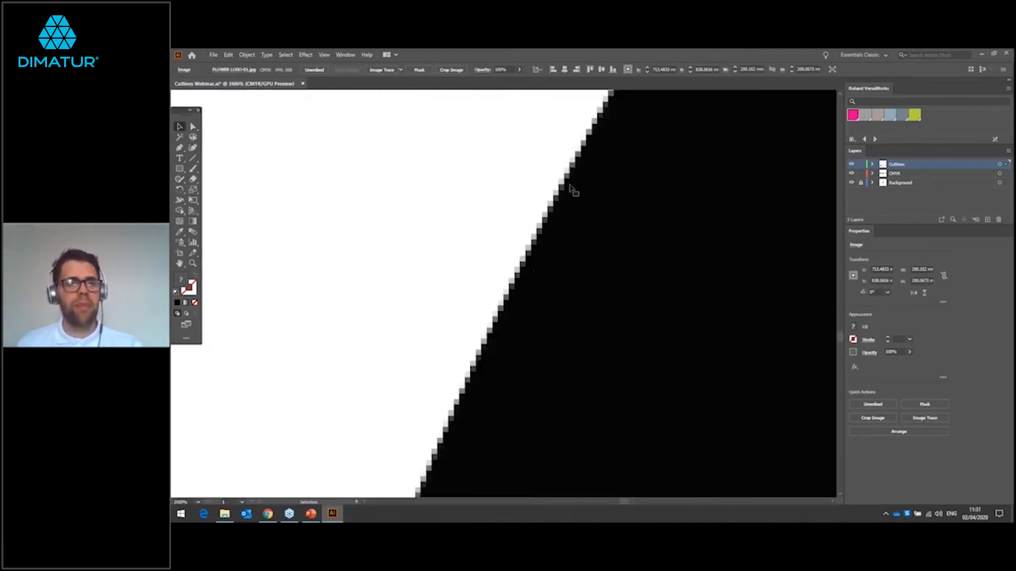
{"action": "scroll", "coordinate": [513, 202], "scroll_direction": "down", "scroll_amount": 3}
{"action": "scroll", "coordinate": [509, 206], "scroll_direction": "down", "scroll_amount": 8}
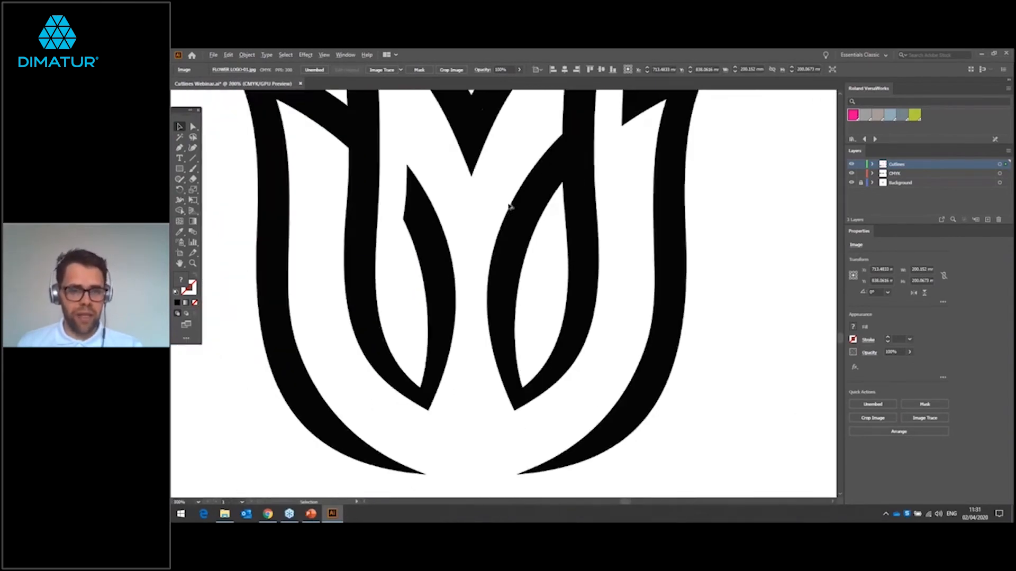
{"action": "scroll", "coordinate": [511, 205], "scroll_direction": "up", "scroll_amount": 2}
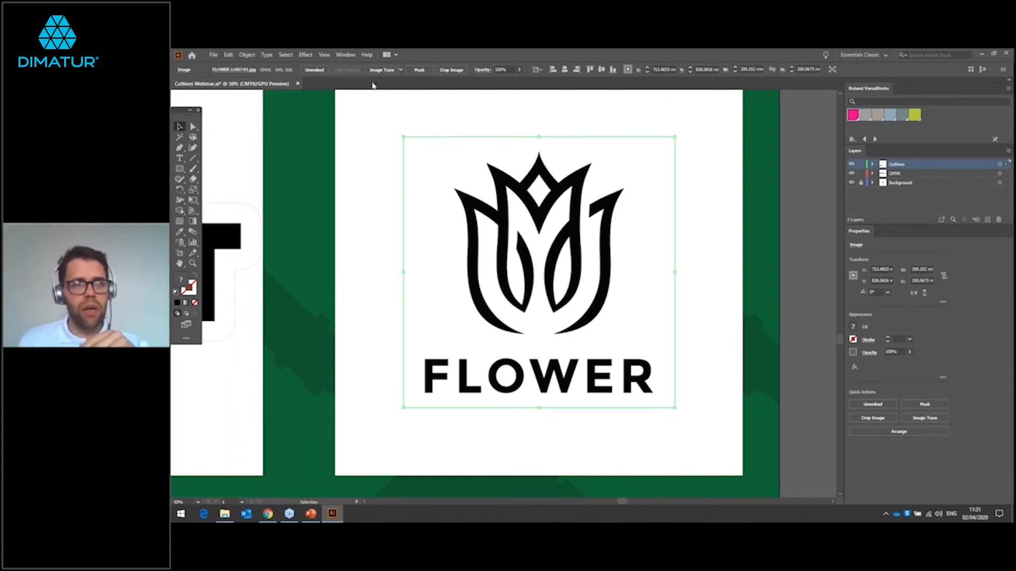
{"action": "left_click", "coordinate": [349, 55]}
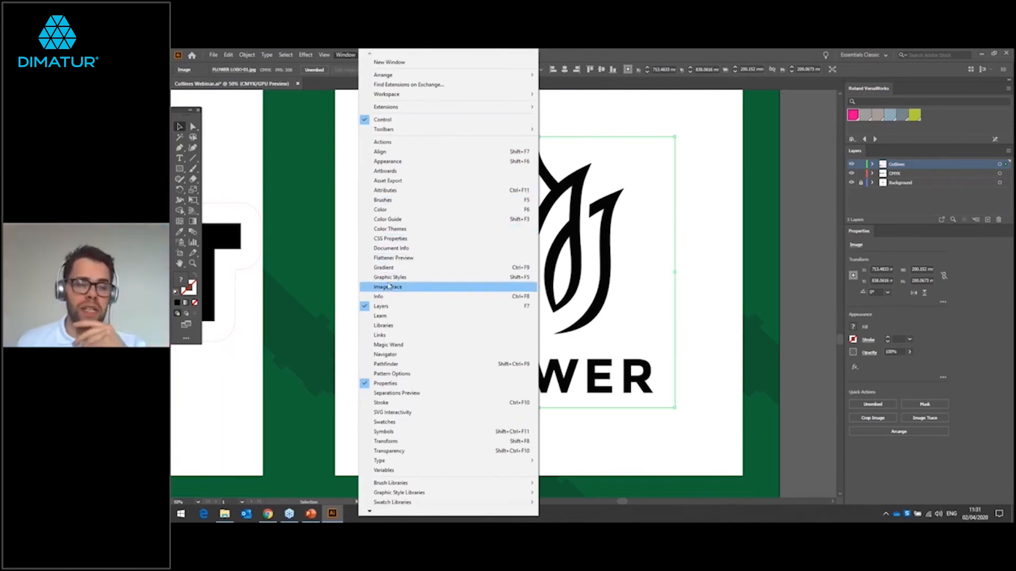
{"action": "left_click", "coordinate": [342, 199]}
{"action": "scroll", "coordinate": [343, 200], "scroll_direction": "down", "scroll_amount": 1}
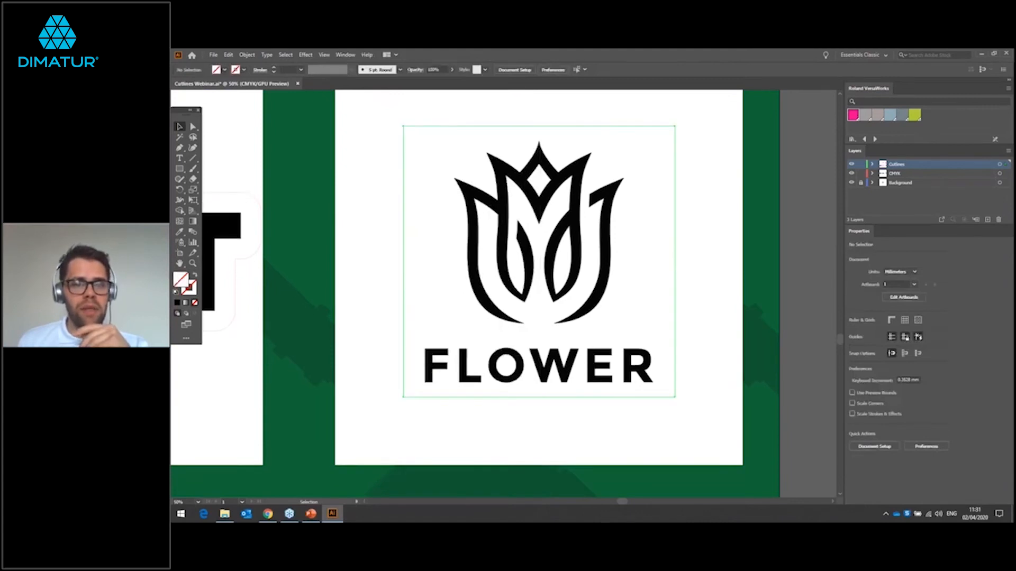
Step: Image Trace the FLOWER logo with the Black and White Logo preset and expand the tracing into vector paths
{"action": "left_click", "coordinate": [438, 168]}
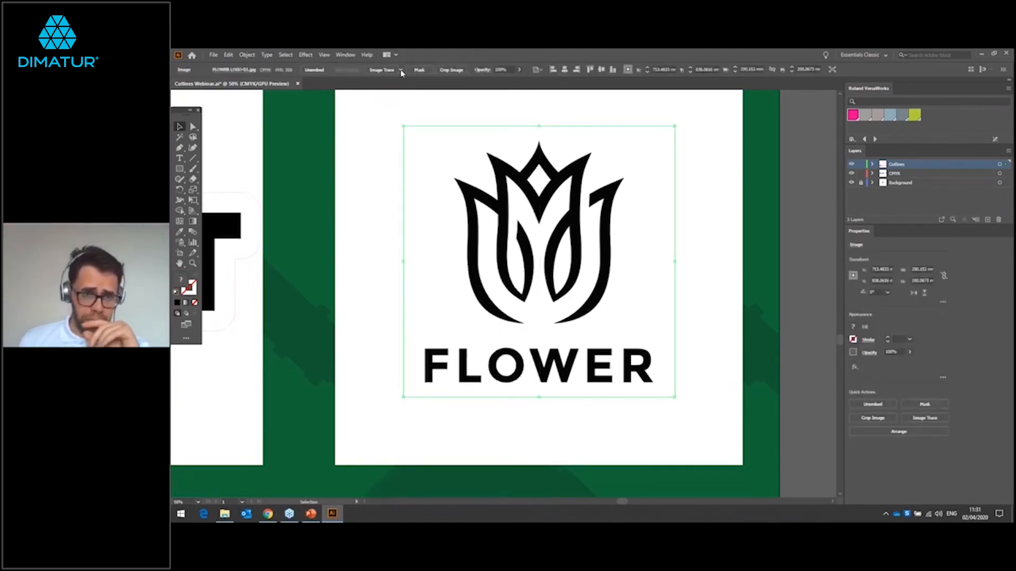
{"action": "left_click", "coordinate": [401, 71]}
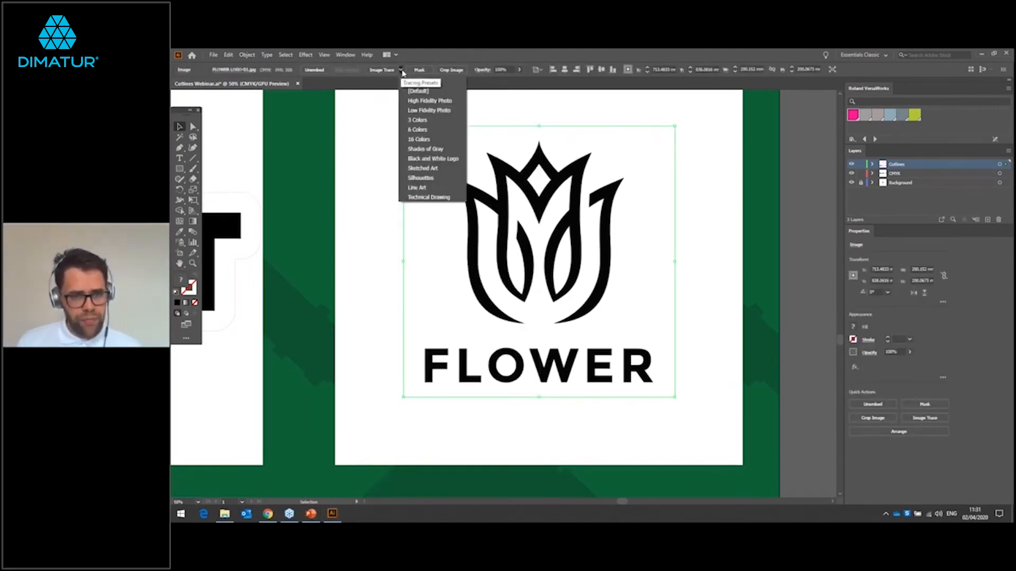
{"action": "left_click", "coordinate": [444, 159]}
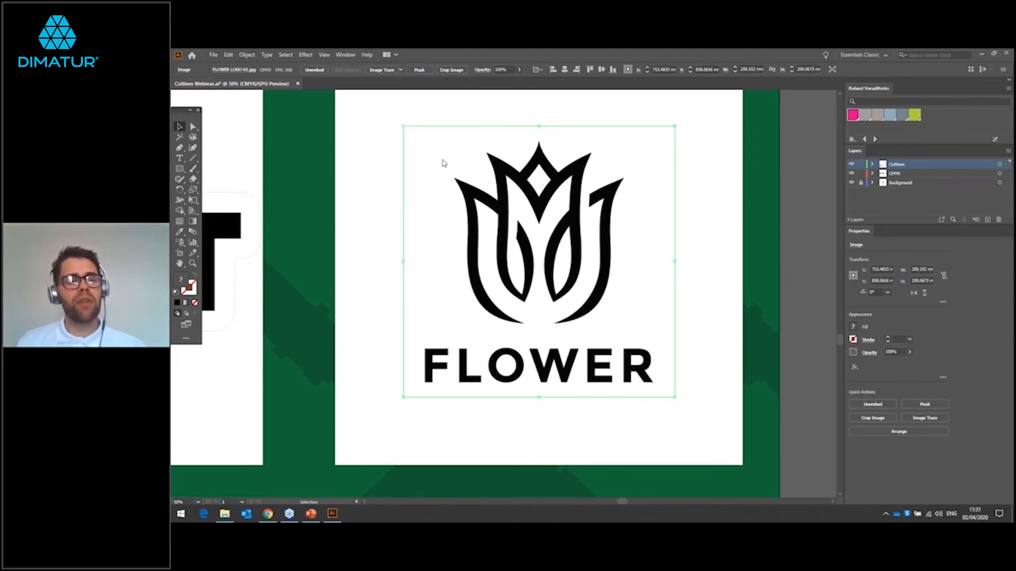
{"action": "left_click", "coordinate": [339, 103]}
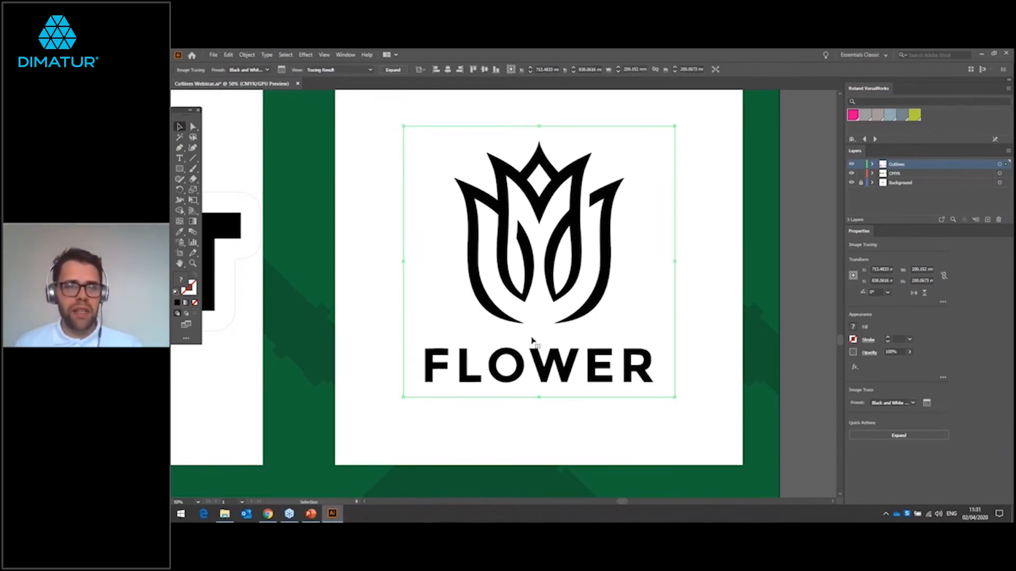
{"action": "left_click", "coordinate": [392, 69]}
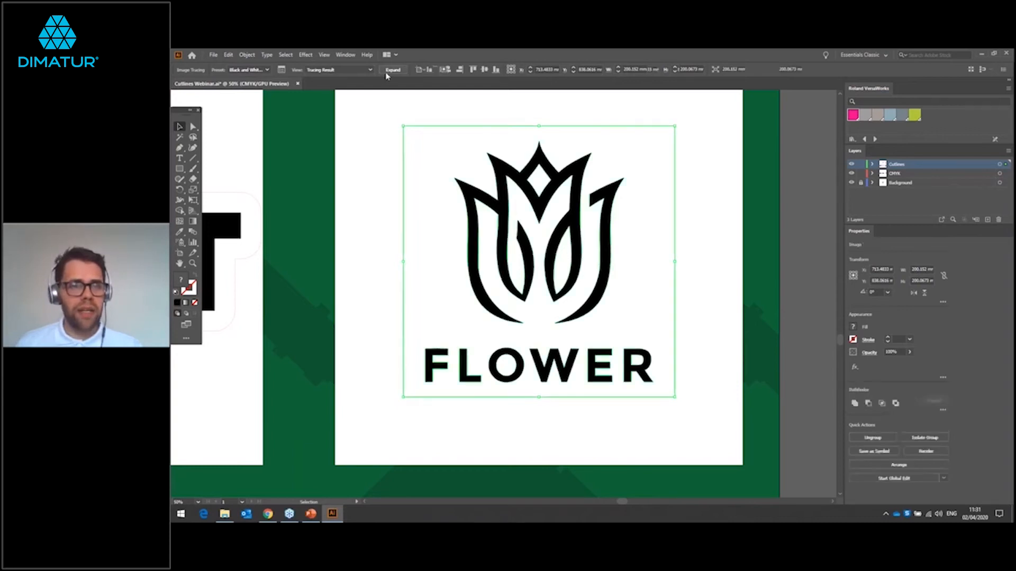
{"action": "left_click", "coordinate": [370, 207]}
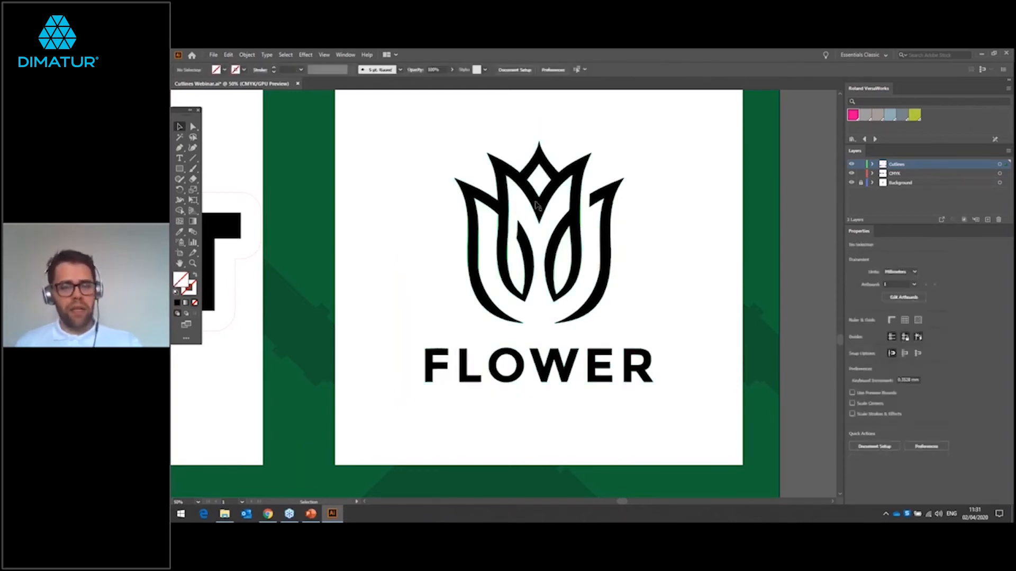
Step: Check the traced FLOWER group on the Cutlines layer and hide the CMYK layer
{"action": "scroll", "coordinate": [536, 213], "scroll_direction": "up", "scroll_amount": 1}
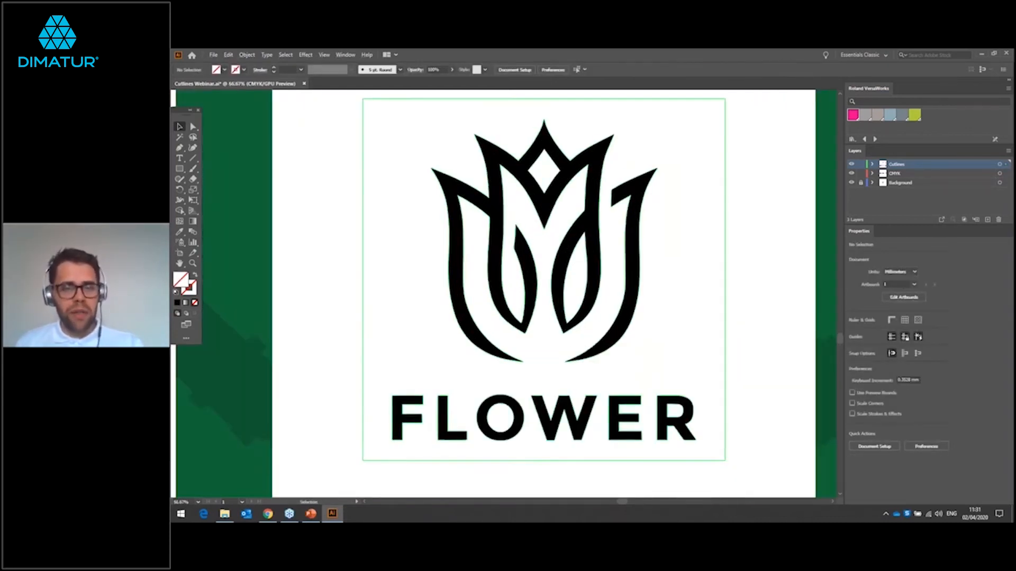
{"action": "left_click", "coordinate": [537, 216]}
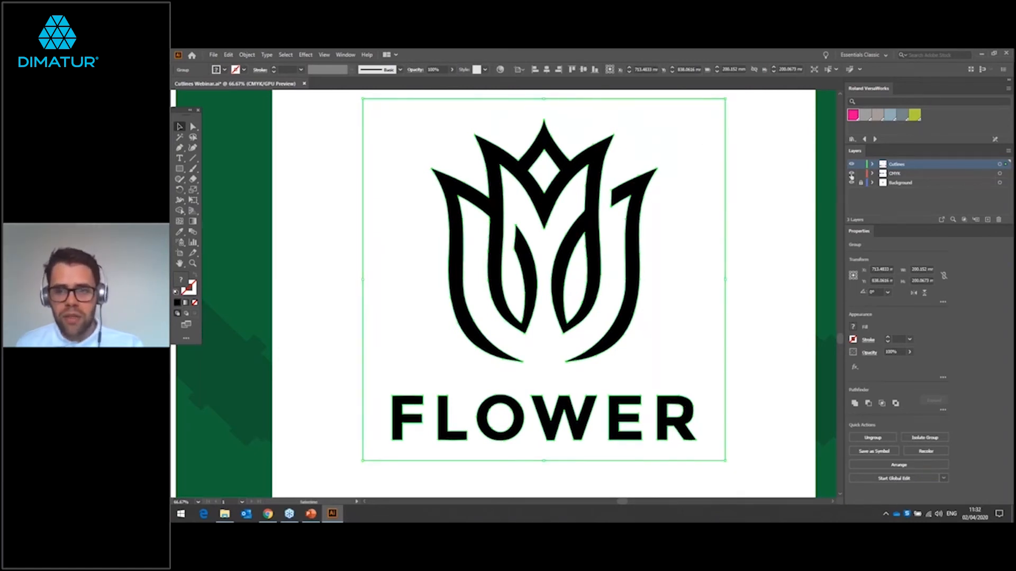
{"action": "left_click", "coordinate": [850, 165]}
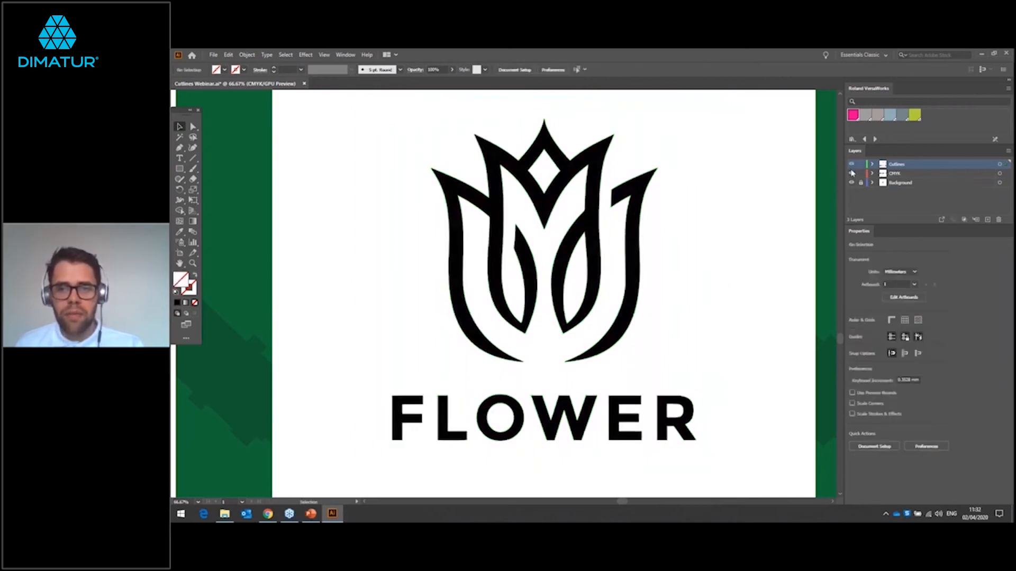
{"action": "left_click", "coordinate": [851, 174]}
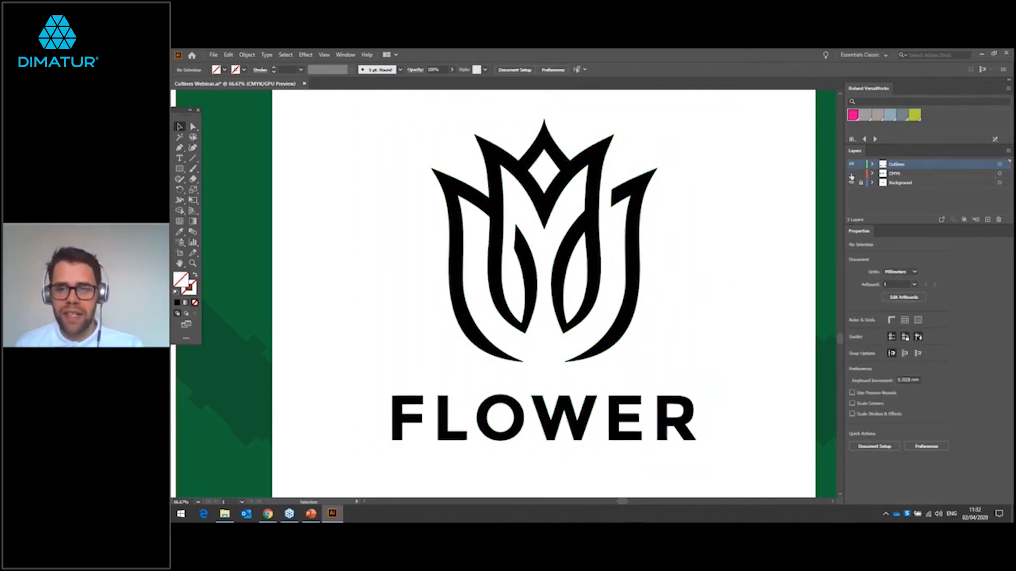
Step: Ungroup the traced FLOWER artwork into separate paths
{"action": "left_click", "coordinate": [591, 229]}
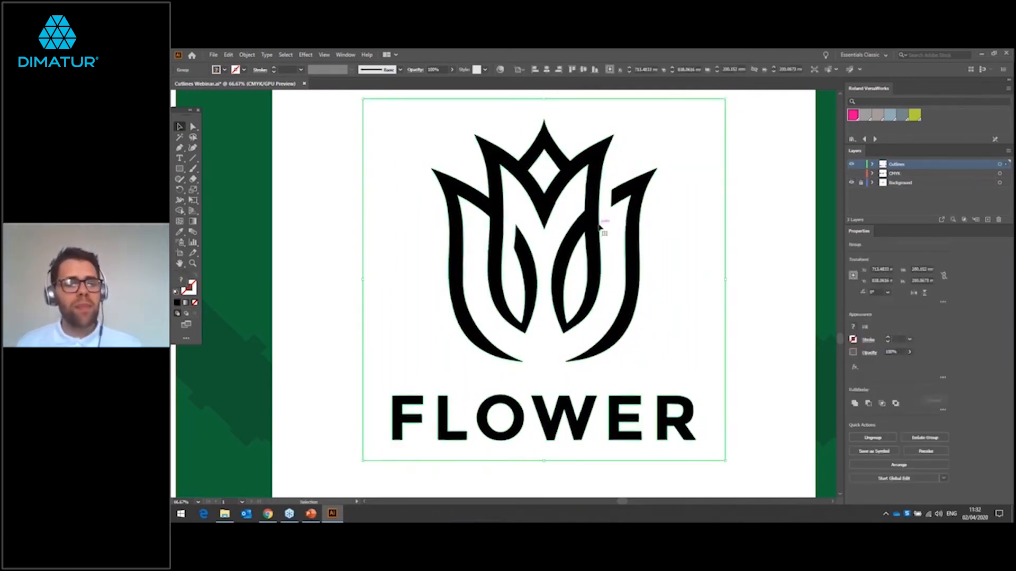
{"action": "right_click", "coordinate": [522, 188]}
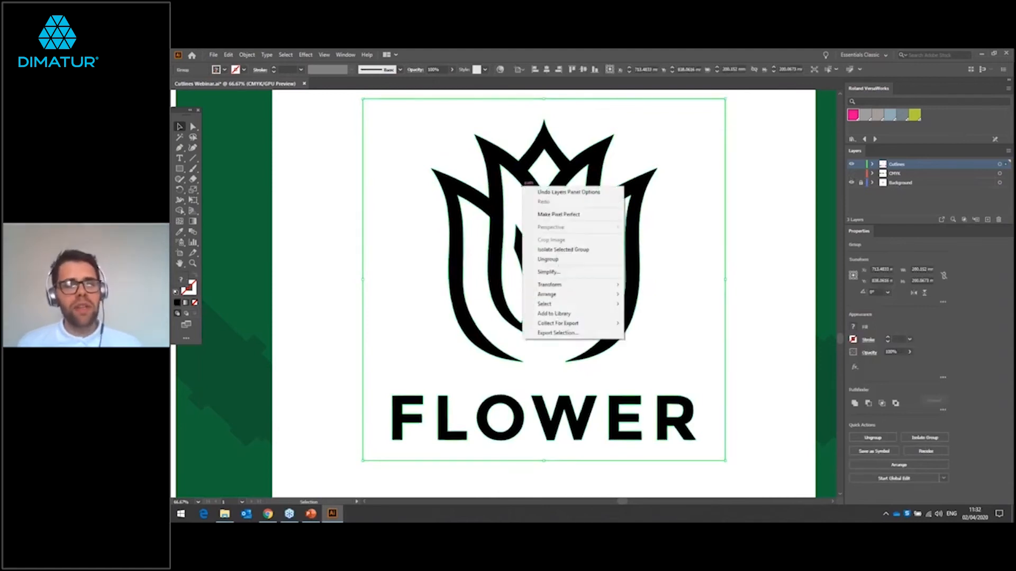
{"action": "left_click", "coordinate": [581, 261]}
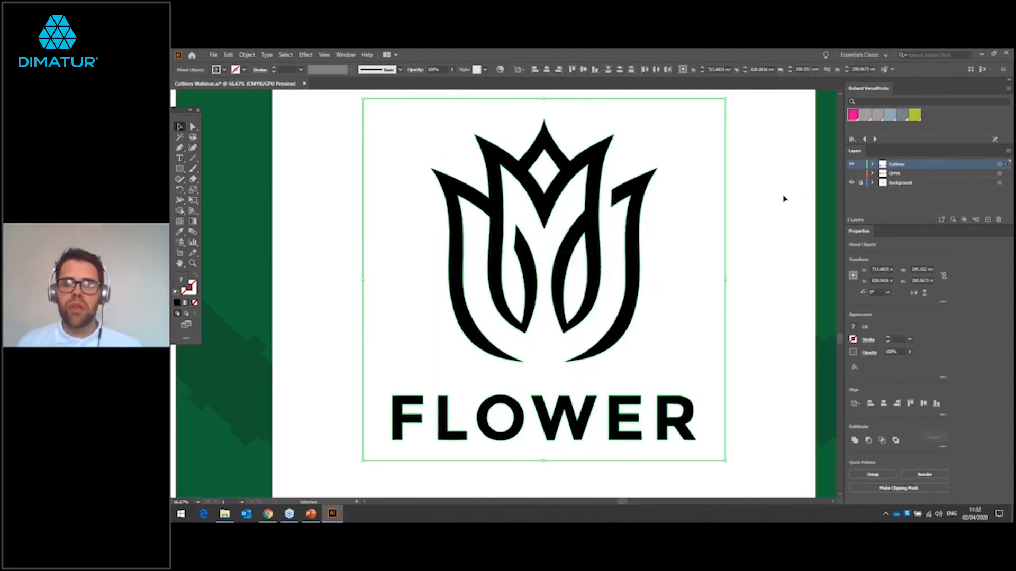
Step: Delete the white background around the traced logo and the white shapes inside the diamond, the petal and the letters O and R
{"action": "left_click", "coordinate": [779, 199]}
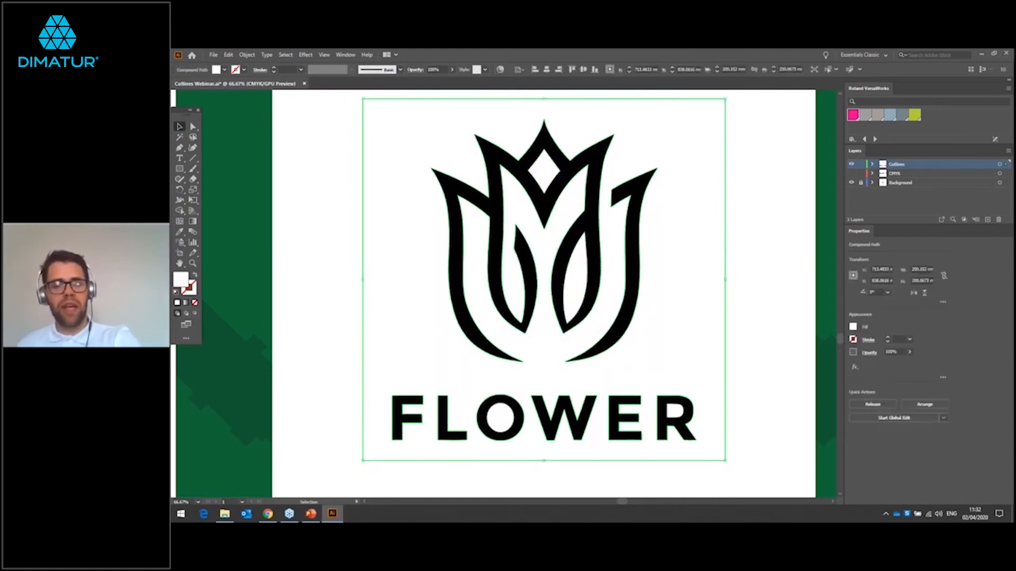
{"action": "left_click", "coordinate": [688, 148]}
{"action": "left_click", "coordinate": [544, 168]}
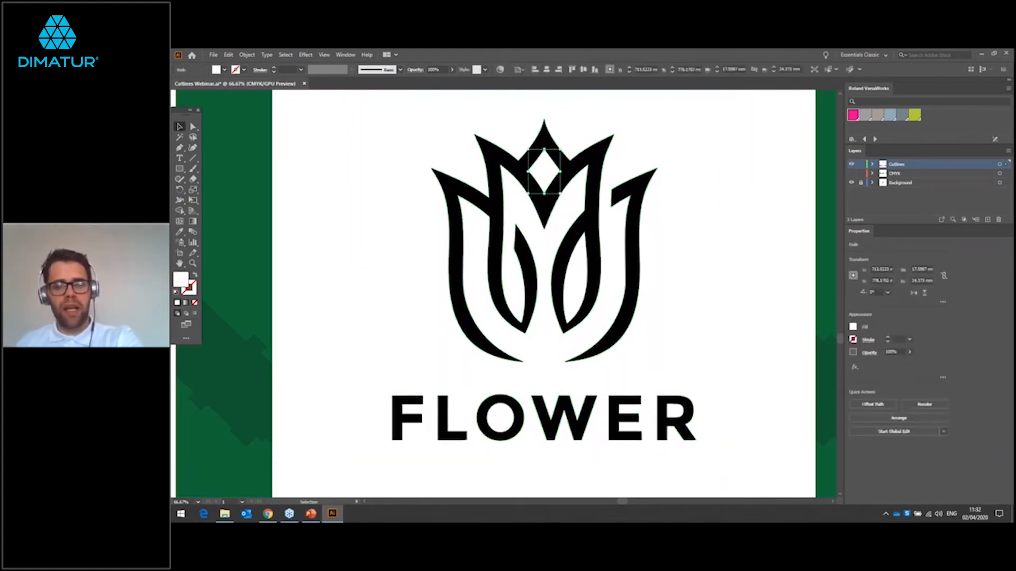
{"action": "key", "text": "ctrl+shift+a"}
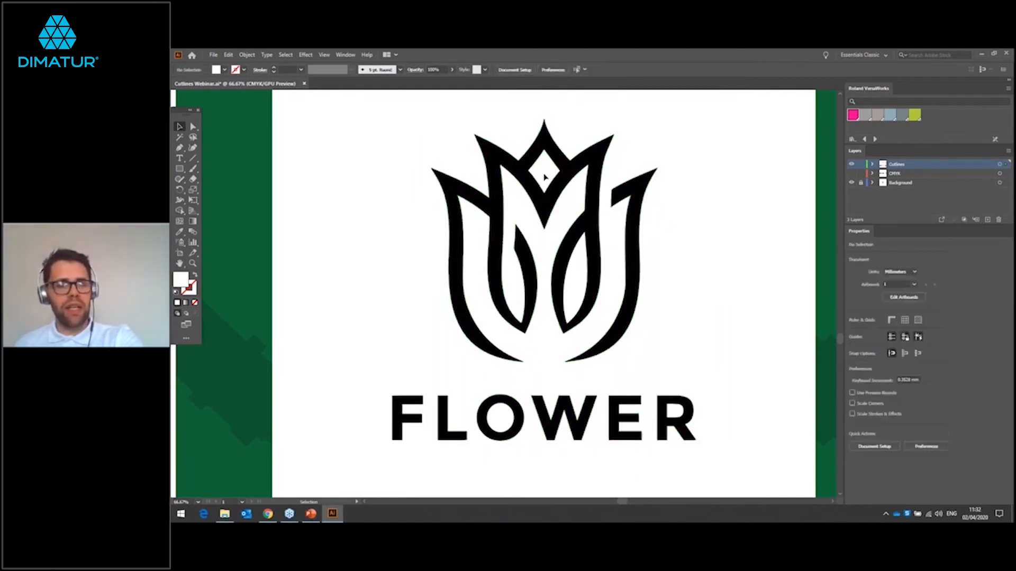
{"action": "left_click", "coordinate": [503, 417]}
{"action": "key", "text": "ctrl+shift+a"}
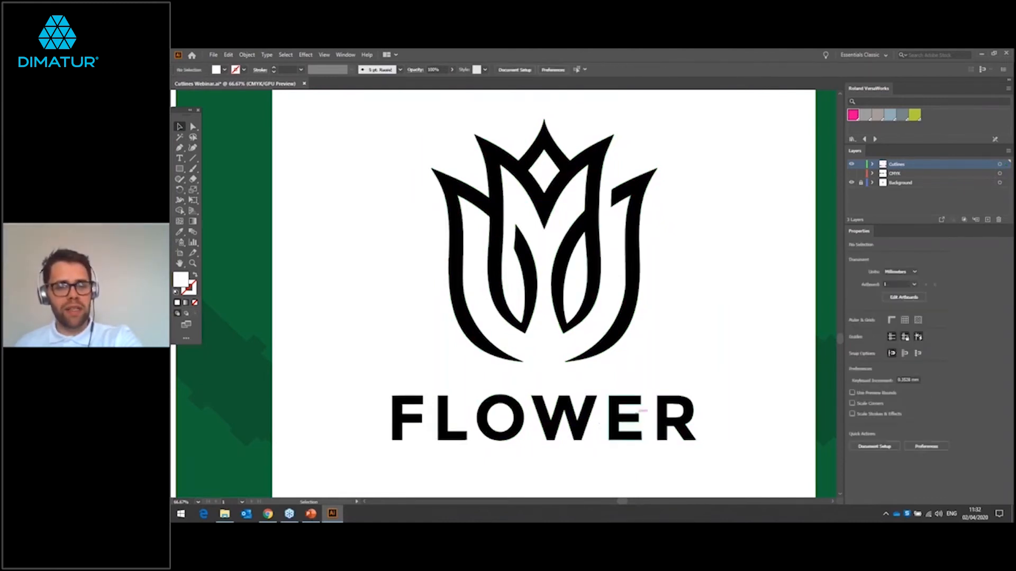
{"action": "left_click", "coordinate": [675, 414]}
{"action": "key", "text": "ctrl+shift+a"}
{"action": "left_click", "coordinate": [577, 280]}
{"action": "key", "text": "ctrl+shift+a"}
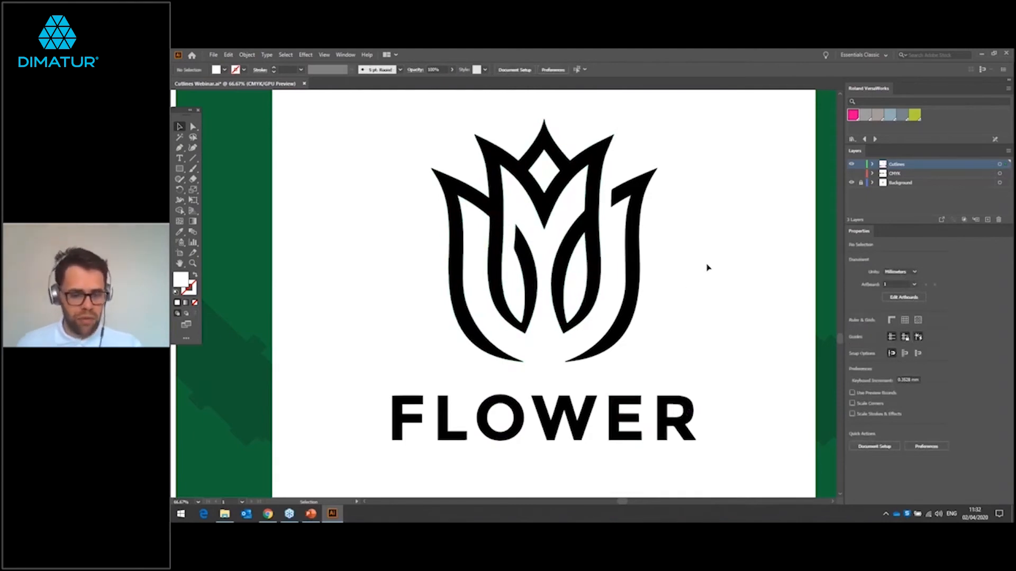
Step: Set the fill of the whole FLOWER logo to none and apply the magenta Roland VersaWorks swatch to its stroke
{"action": "scroll", "coordinate": [707, 268], "scroll_direction": "down", "scroll_amount": 1}
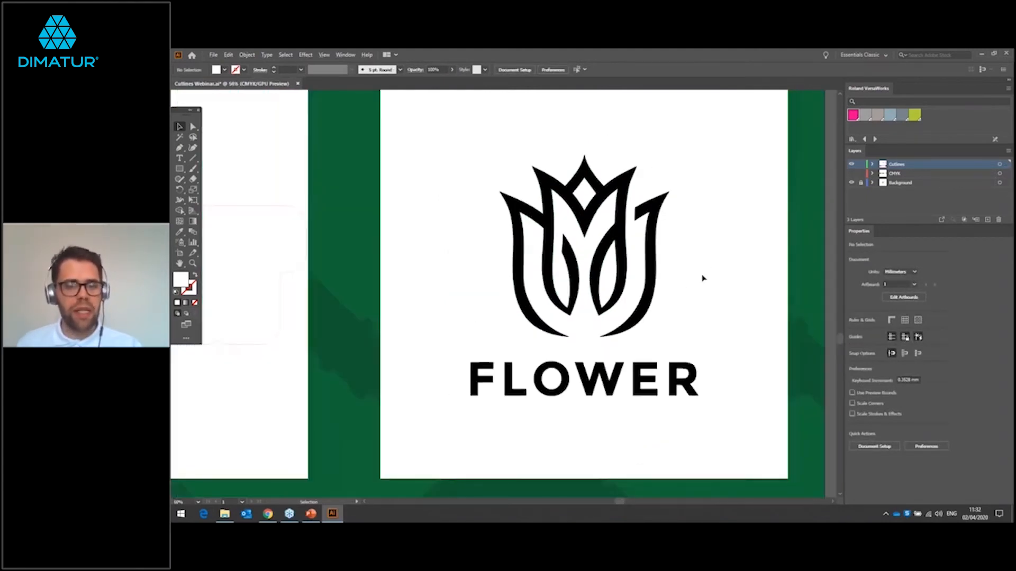
{"action": "left_click_drag", "start_coordinate": [427, 127], "coordinate": [733, 428]}
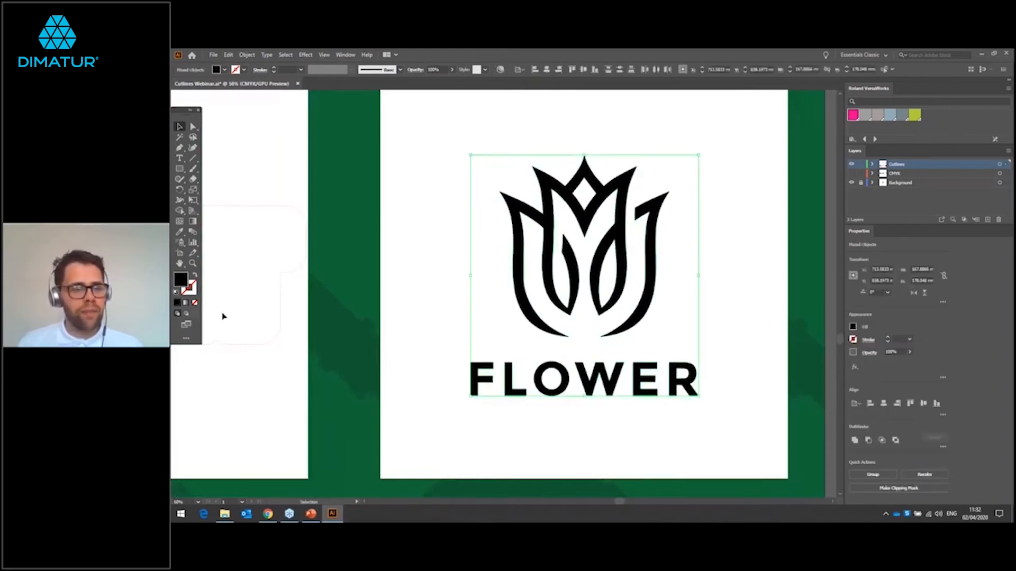
{"action": "left_click", "coordinate": [223, 71]}
{"action": "left_click", "coordinate": [176, 86]}
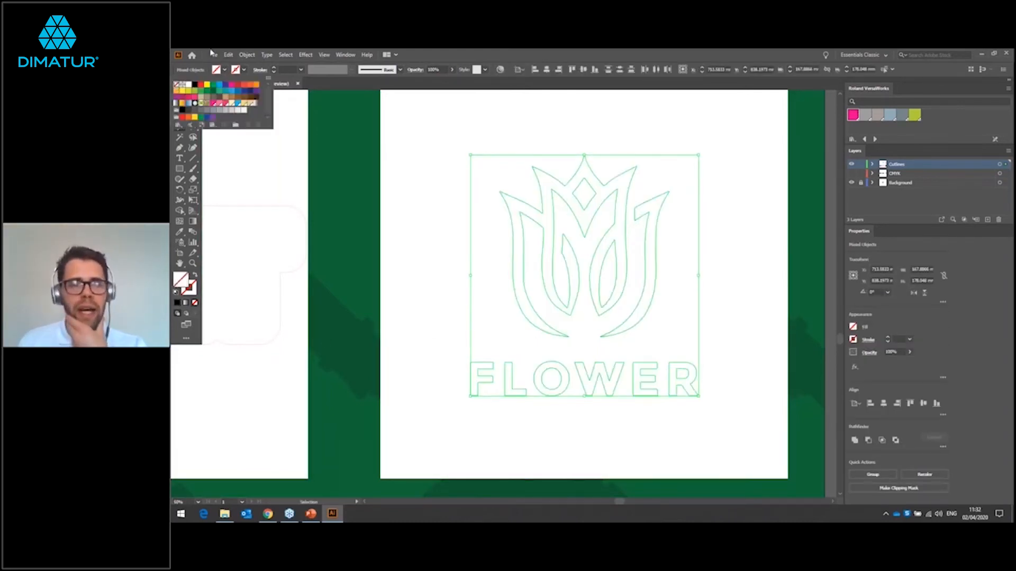
{"action": "left_click", "coordinate": [852, 116]}
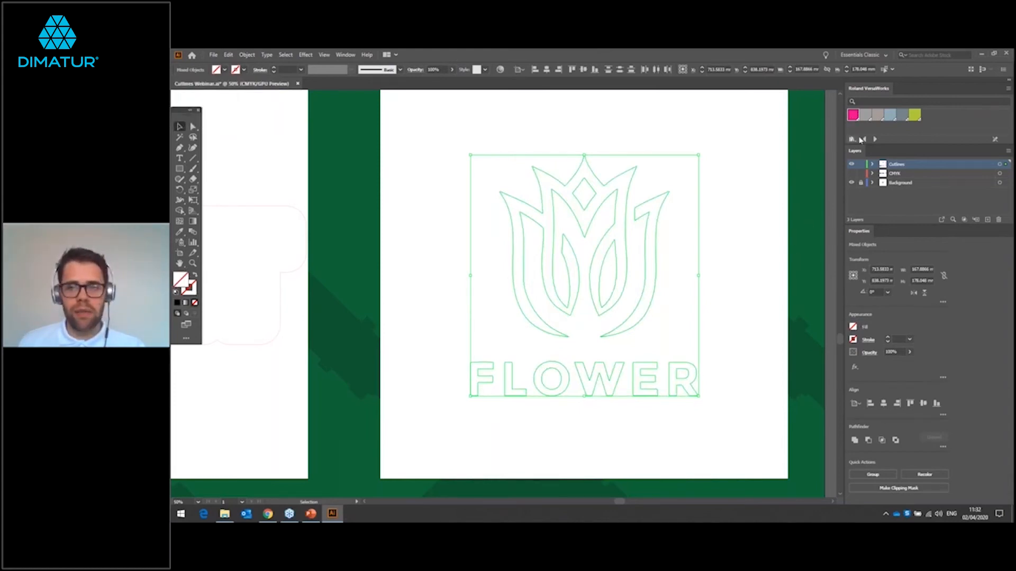
{"action": "mouse_move", "coordinate": [829, 121]}
{"action": "left_mouse_down"}
{"action": "mouse_move", "coordinate": [180, 271]}
{"action": "mouse_move", "coordinate": [189, 288]}
{"action": "left_mouse_up"}
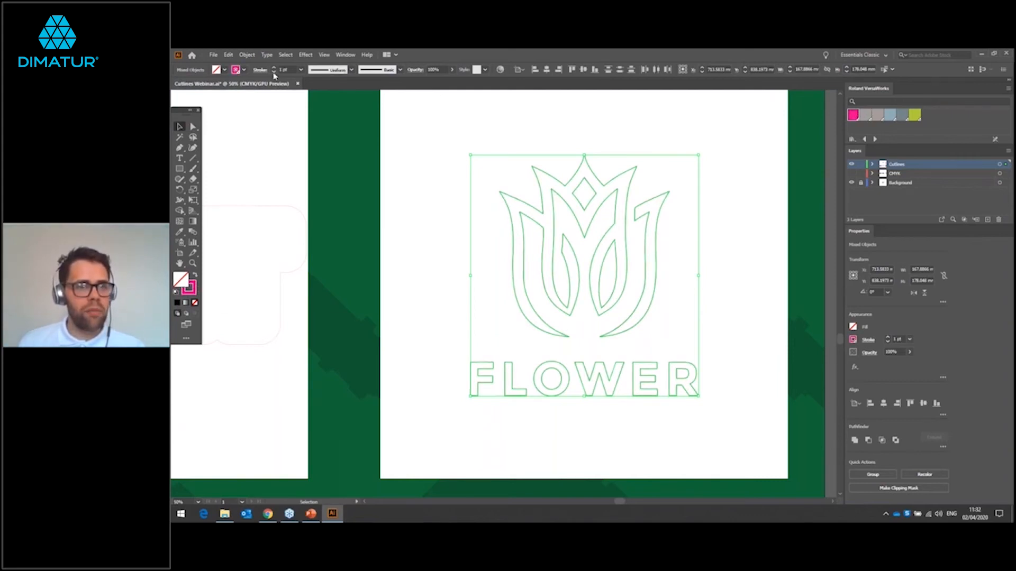
Step: Set the stroke weight of the traced FLOWER cutlines to 0.25 pt and deselect them
{"action": "left_click", "coordinate": [273, 73]}
{"action": "left_click", "coordinate": [273, 73]}
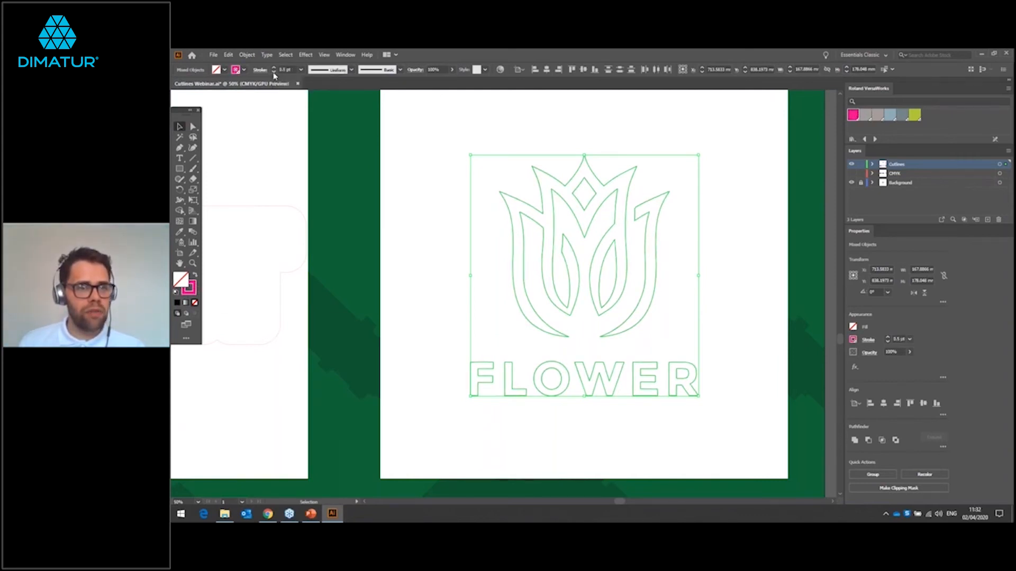
{"action": "left_click", "coordinate": [437, 197]}
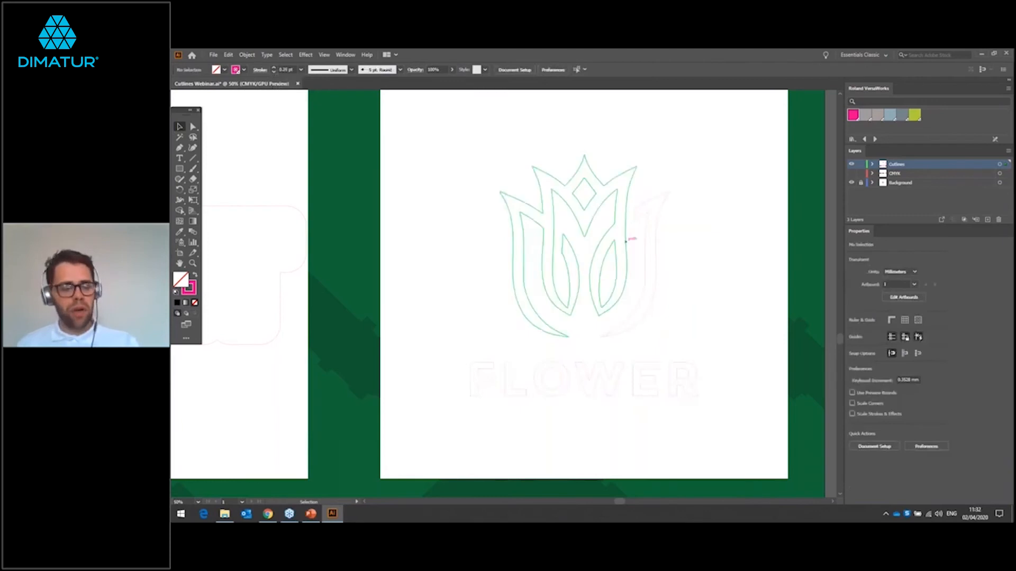
Step: Show the CMYK layer and examine up close how the magenta cutlines follow the edges of the black FLOWER logo
{"action": "scroll", "coordinate": [621, 256], "scroll_direction": "up", "scroll_amount": 1}
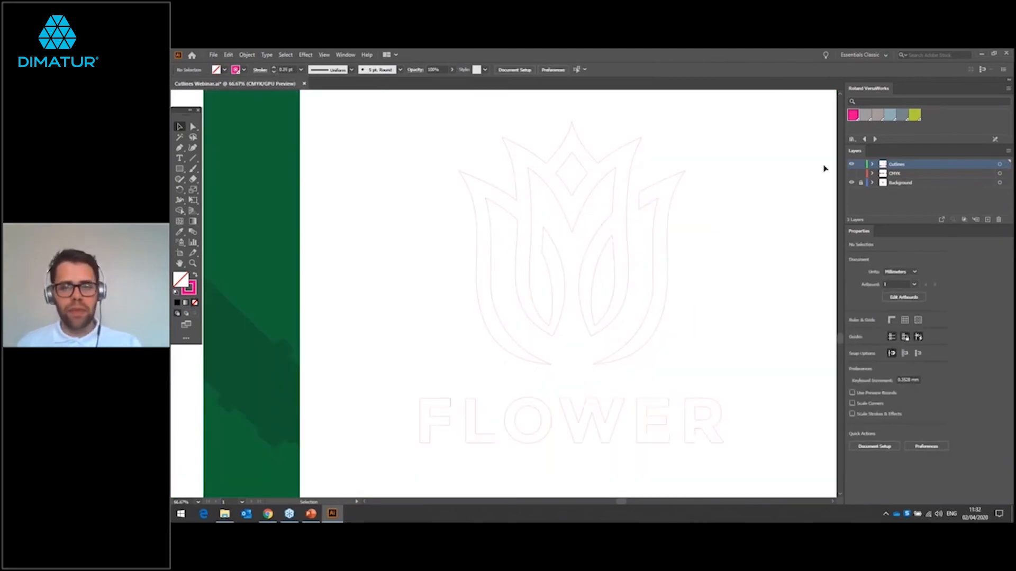
{"action": "left_click", "coordinate": [850, 173]}
{"action": "left_click", "coordinate": [752, 213]}
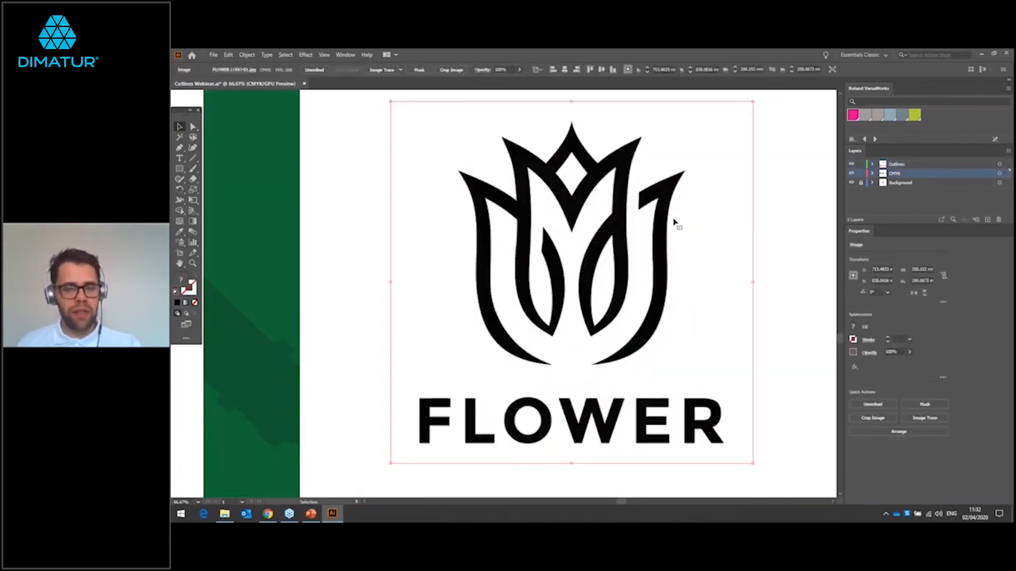
{"action": "scroll", "coordinate": [674, 222], "scroll_direction": "up", "scroll_amount": 5}
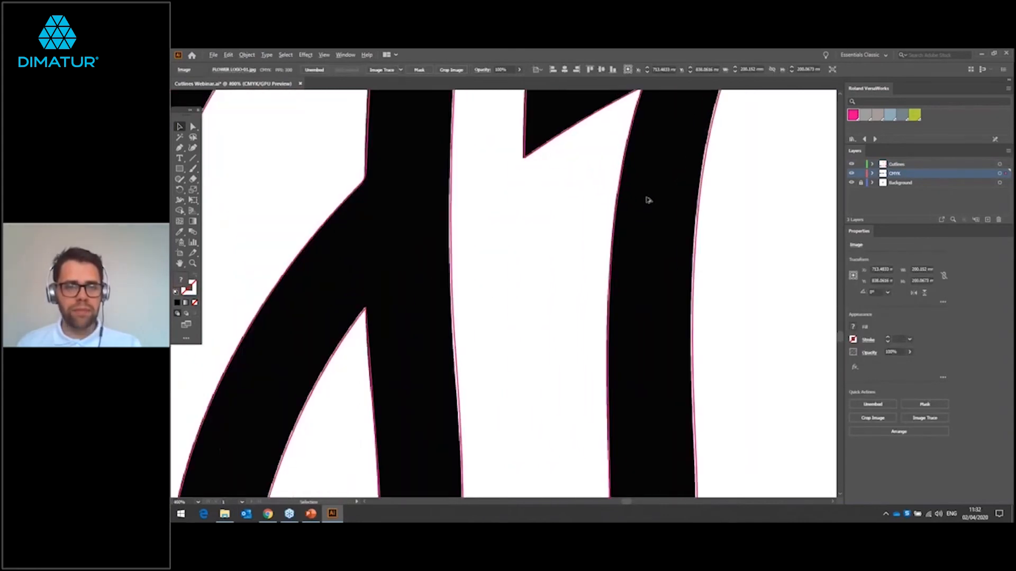
{"action": "scroll", "coordinate": [576, 200], "scroll_direction": "up", "scroll_amount": 1}
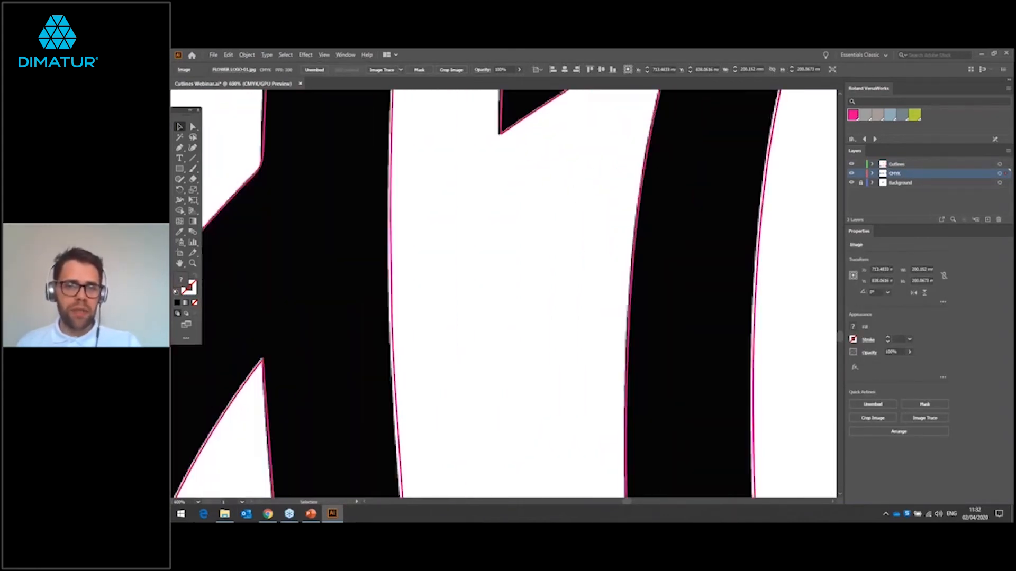
{"action": "scroll", "coordinate": [540, 329], "scroll_direction": "up", "scroll_amount": 3}
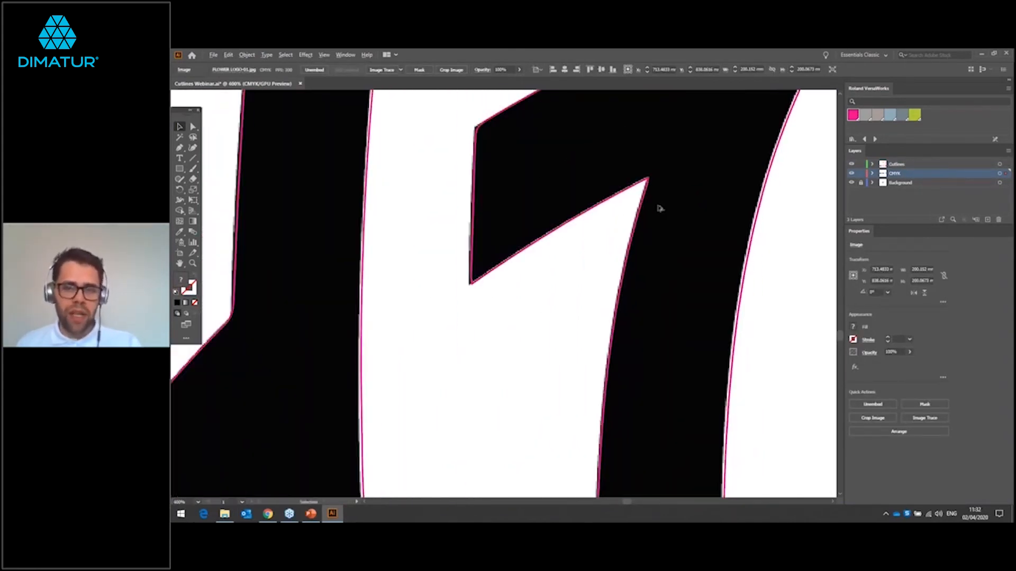
{"action": "scroll", "coordinate": [656, 201], "scroll_direction": "up", "scroll_amount": 3}
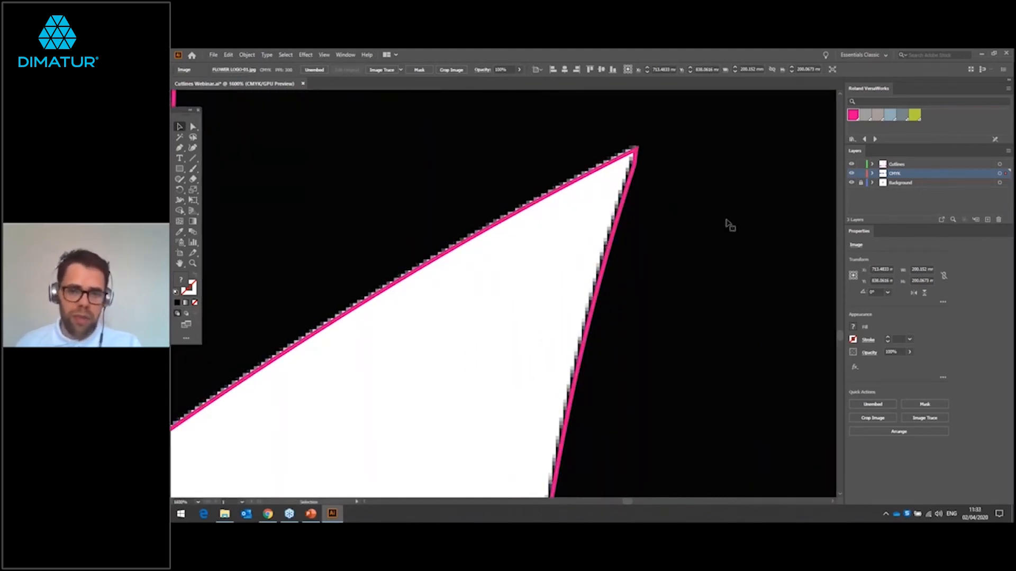
{"action": "scroll", "coordinate": [727, 222], "scroll_direction": "right", "scroll_amount": 5}
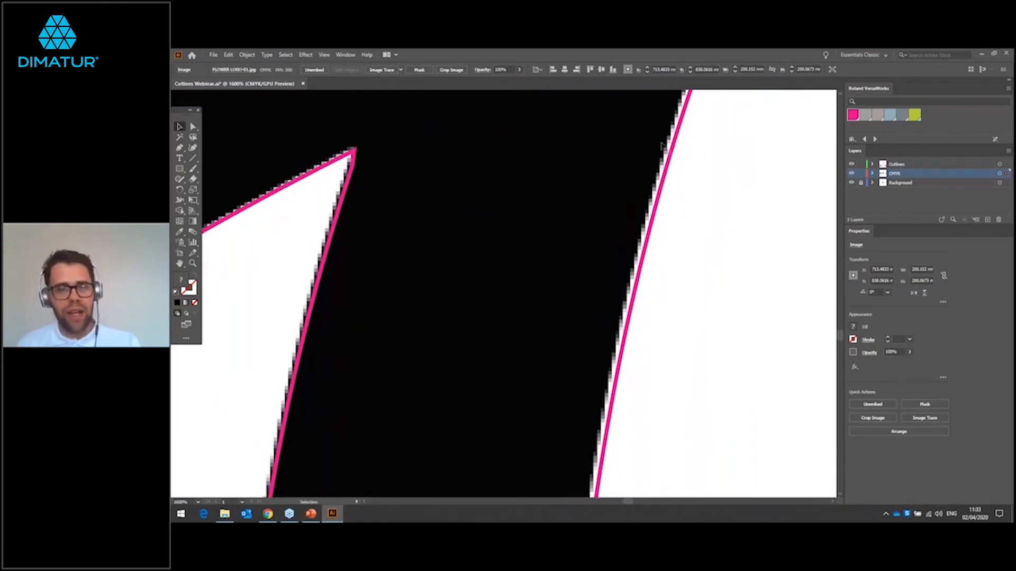
{"action": "scroll", "coordinate": [656, 148], "scroll_direction": "down", "scroll_amount": 3}
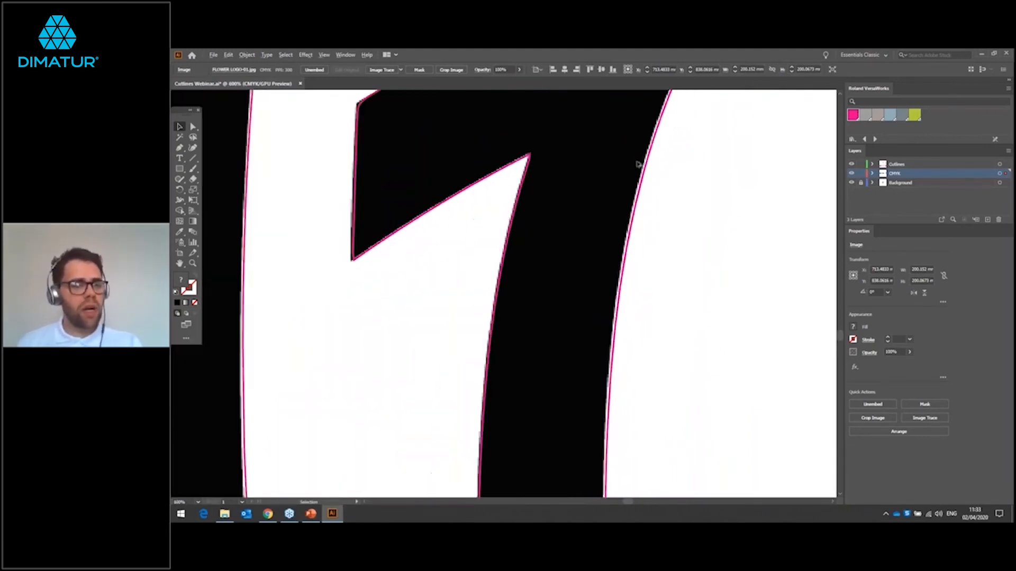
{"action": "scroll", "coordinate": [617, 206], "scroll_direction": "down", "scroll_amount": 6}
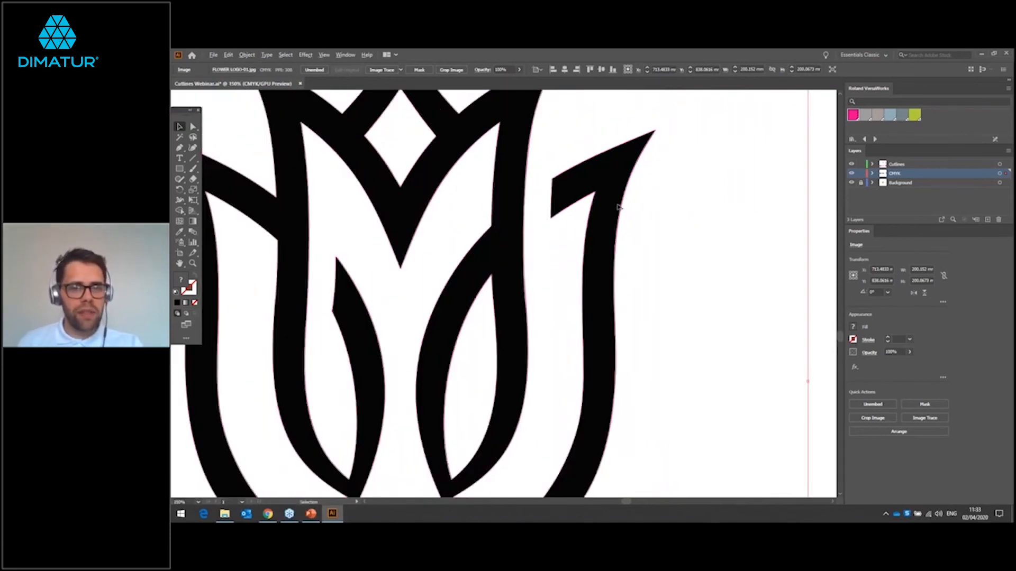
{"action": "left_click", "coordinate": [711, 186]}
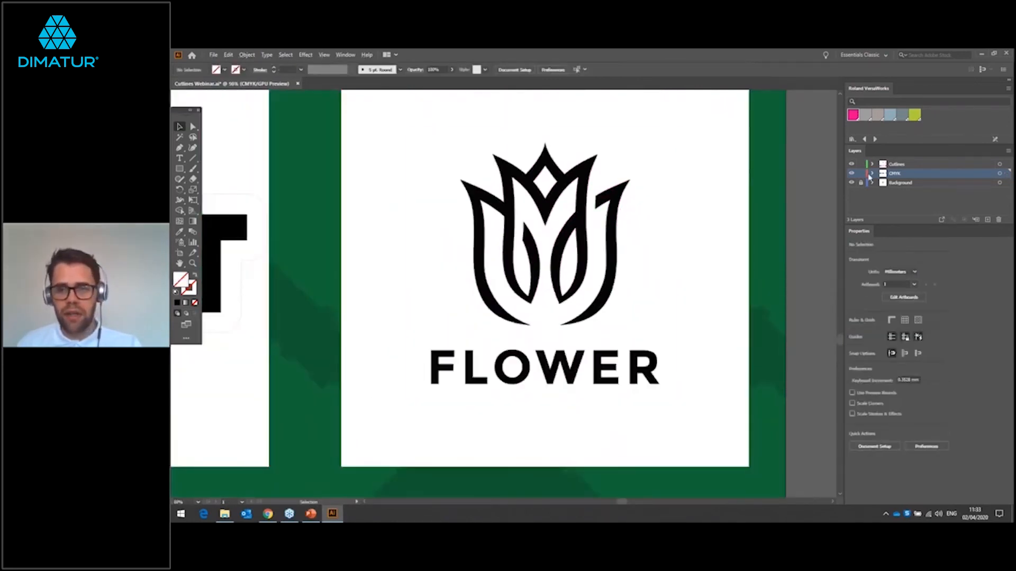
Step: Hide the CMYK layer and apply an Offset Path effect of -0.5 mm with miter joins to all FLOWER cutlines
{"action": "left_click", "coordinate": [851, 174]}
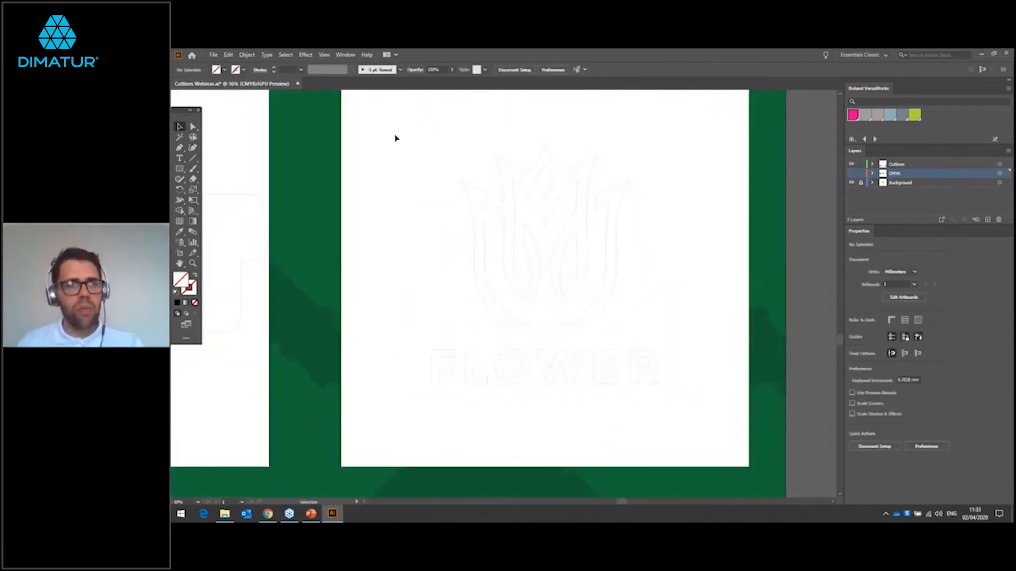
{"action": "left_click_drag", "start_coordinate": [396, 133], "coordinate": [720, 402]}
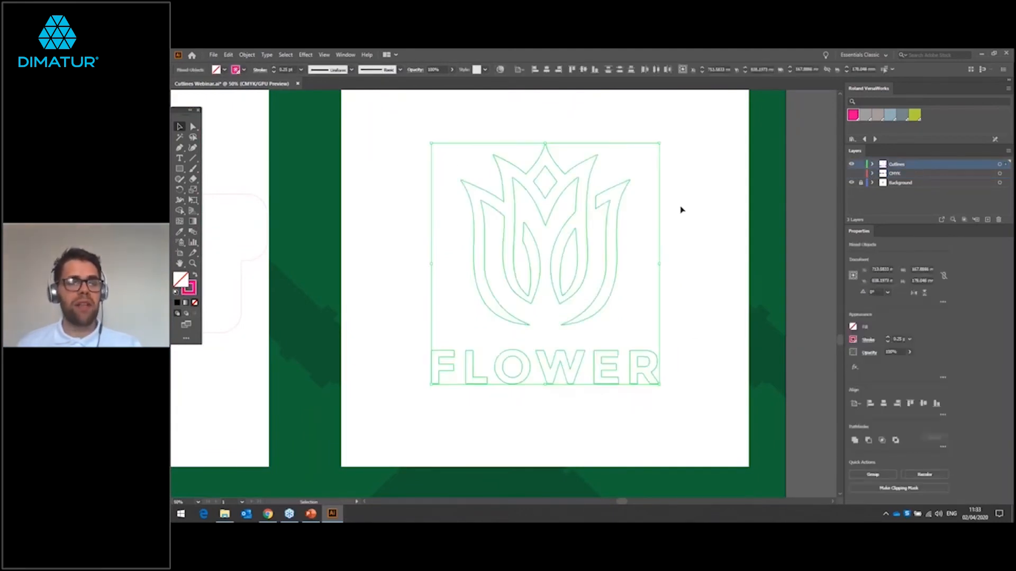
{"action": "left_click", "coordinate": [305, 55]}
{"action": "mouse_move", "coordinate": [372, 134]}
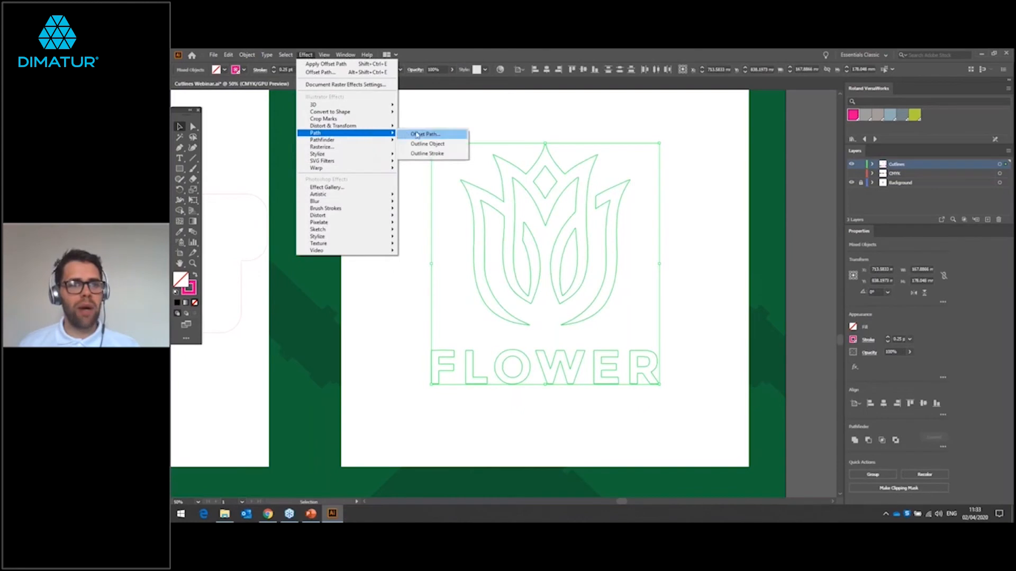
{"action": "left_click", "coordinate": [417, 135]}
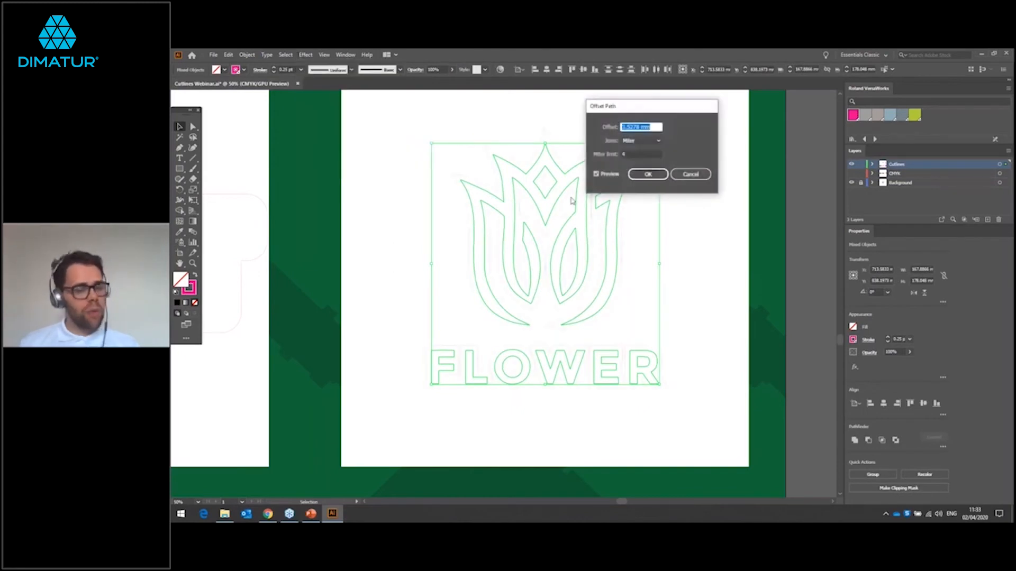
{"action": "type", "text": "1"}
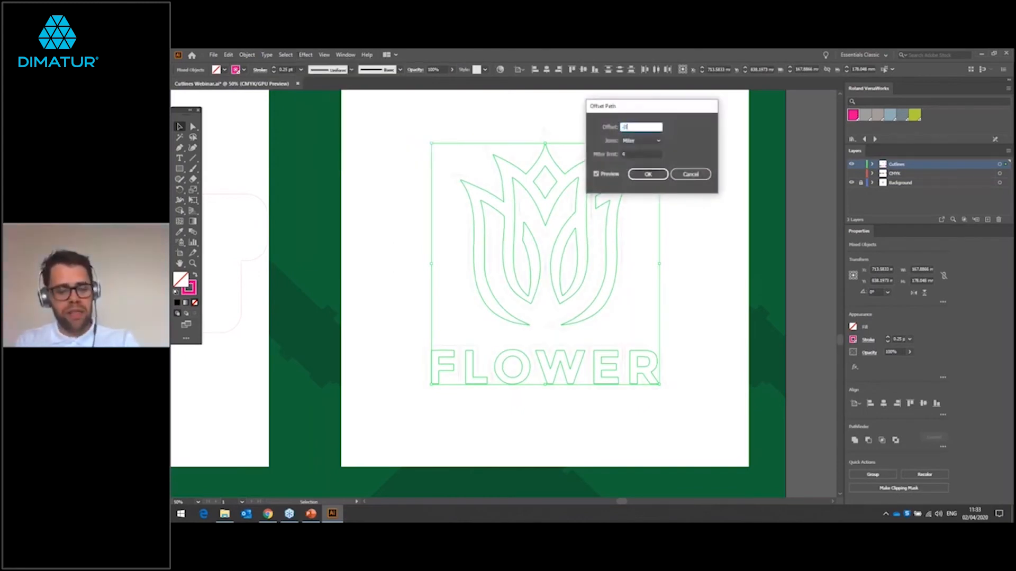
{"action": "left_click", "coordinate": [647, 174]}
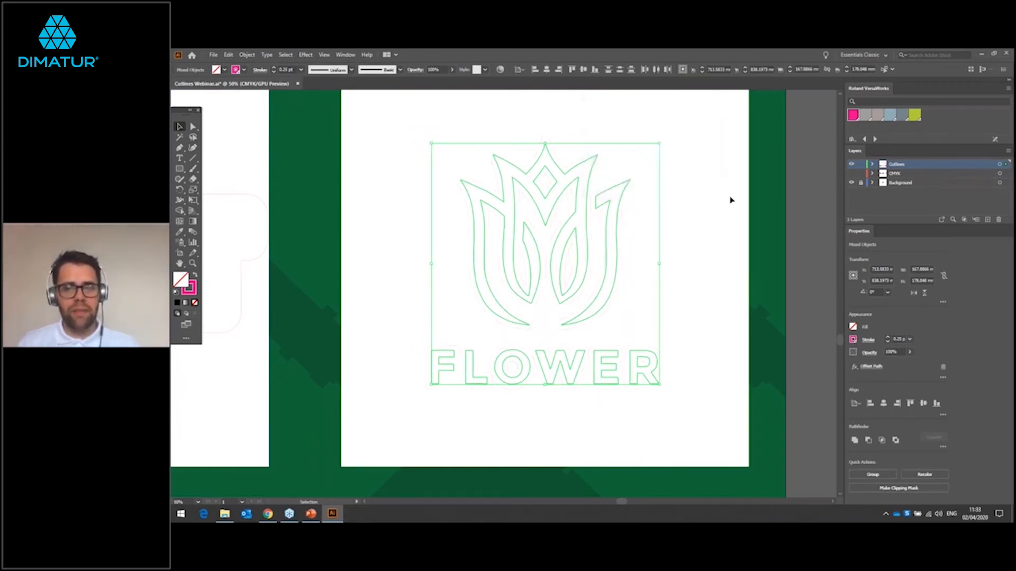
{"action": "left_click", "coordinate": [820, 162]}
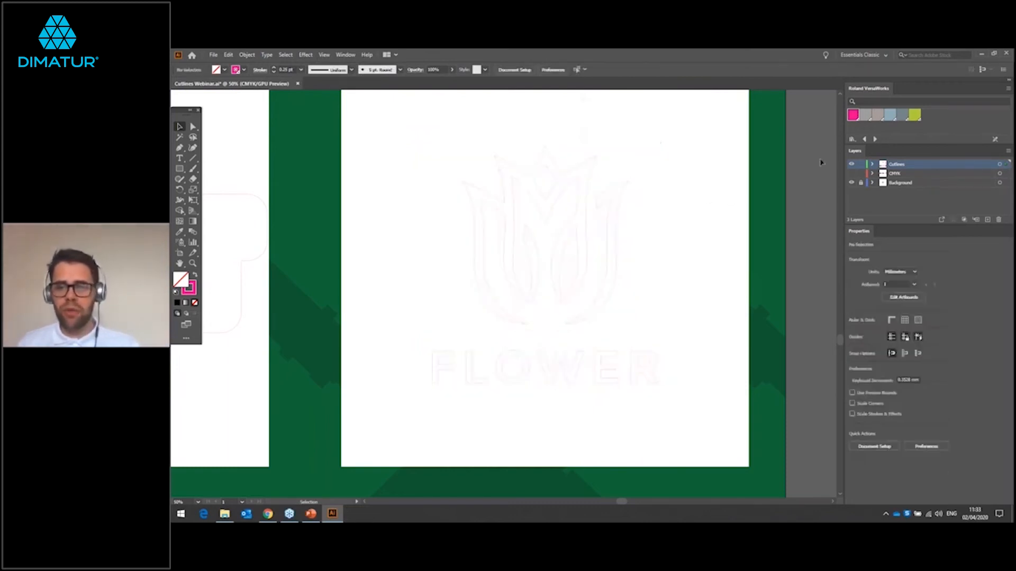
Step: Show the CMYK layer again and examine the offset cutlines inside the black petals of the FLOWER logo
{"action": "left_click", "coordinate": [851, 175]}
{"action": "left_click", "coordinate": [652, 233]}
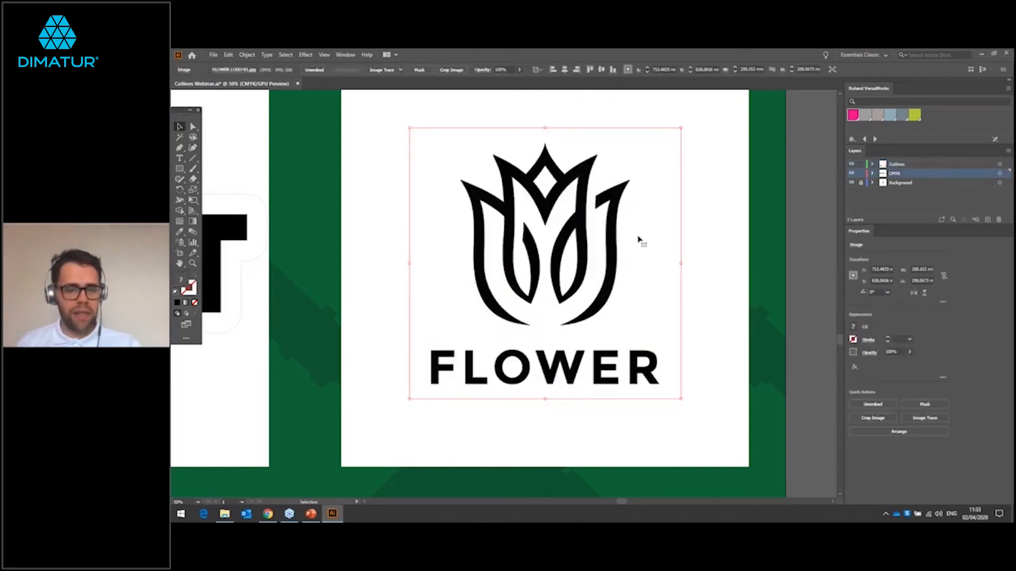
{"action": "scroll", "coordinate": [605, 241], "scroll_direction": "up", "scroll_amount": 3}
{"action": "scroll", "coordinate": [609, 243], "scroll_direction": "up", "scroll_amount": 2}
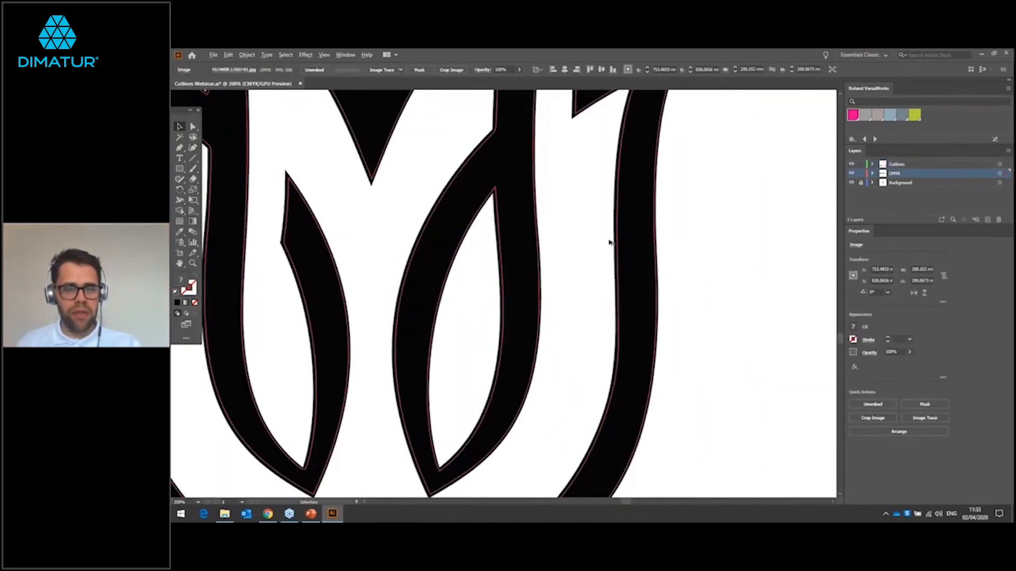
{"action": "left_click_drag", "start_coordinate": [610, 236], "coordinate": [654, 265]}
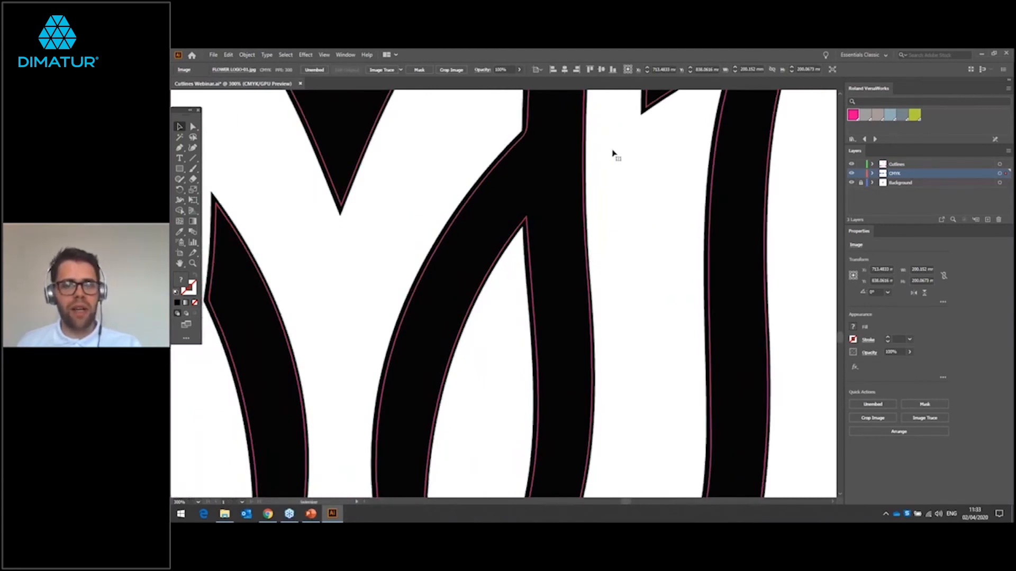
{"action": "scroll", "coordinate": [625, 188], "scroll_direction": "down", "scroll_amount": 3}
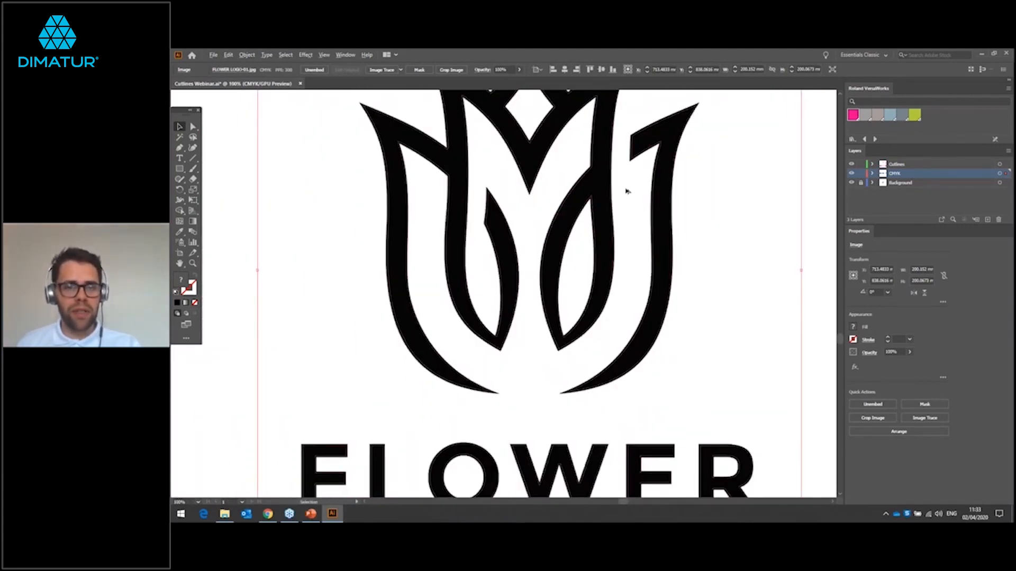
{"action": "scroll", "coordinate": [626, 191], "scroll_direction": "up", "scroll_amount": 4}
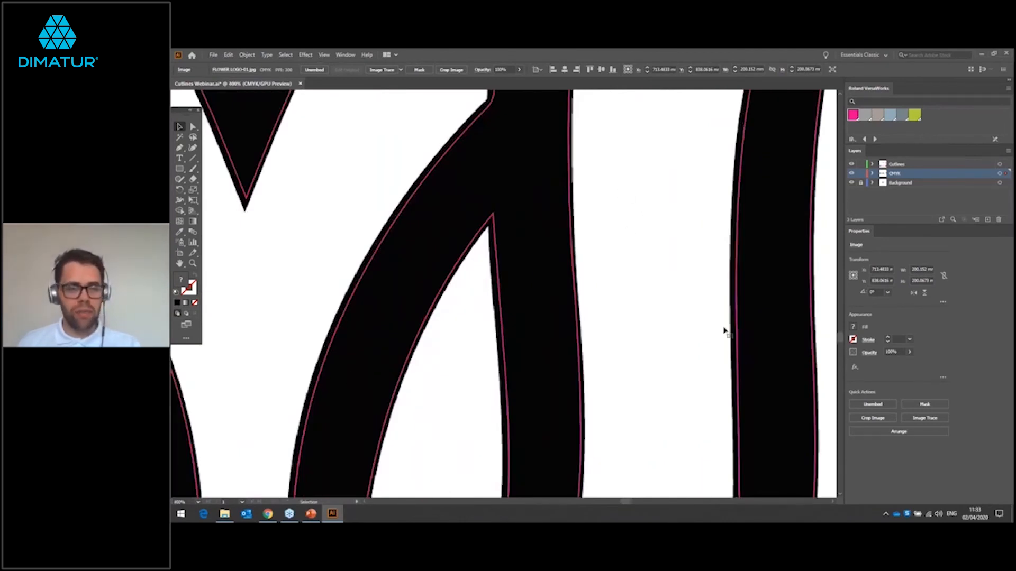
{"action": "scroll", "coordinate": [644, 272], "scroll_direction": "down", "scroll_amount": 8}
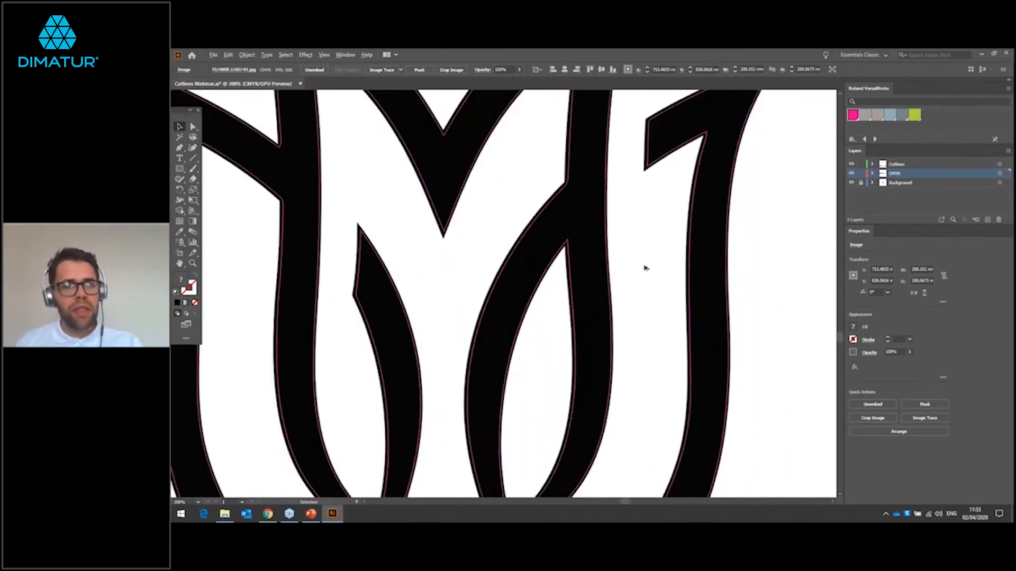
{"action": "scroll", "coordinate": [644, 269], "scroll_direction": "up", "scroll_amount": 2}
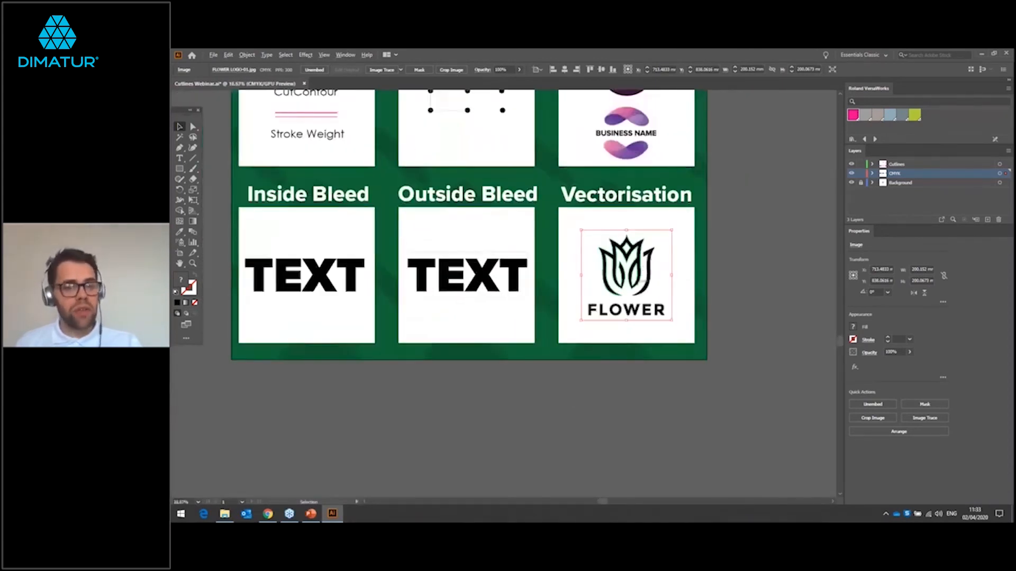
{"action": "scroll", "coordinate": [640, 291], "scroll_direction": "down", "scroll_amount": 1}
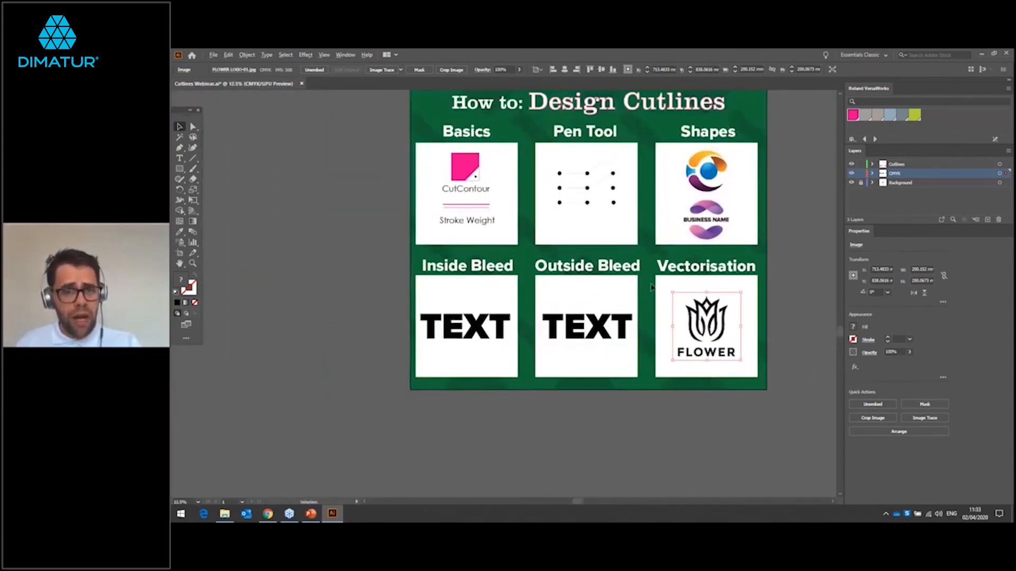
{"action": "scroll", "coordinate": [796, 251], "scroll_direction": "up", "scroll_amount": 1}
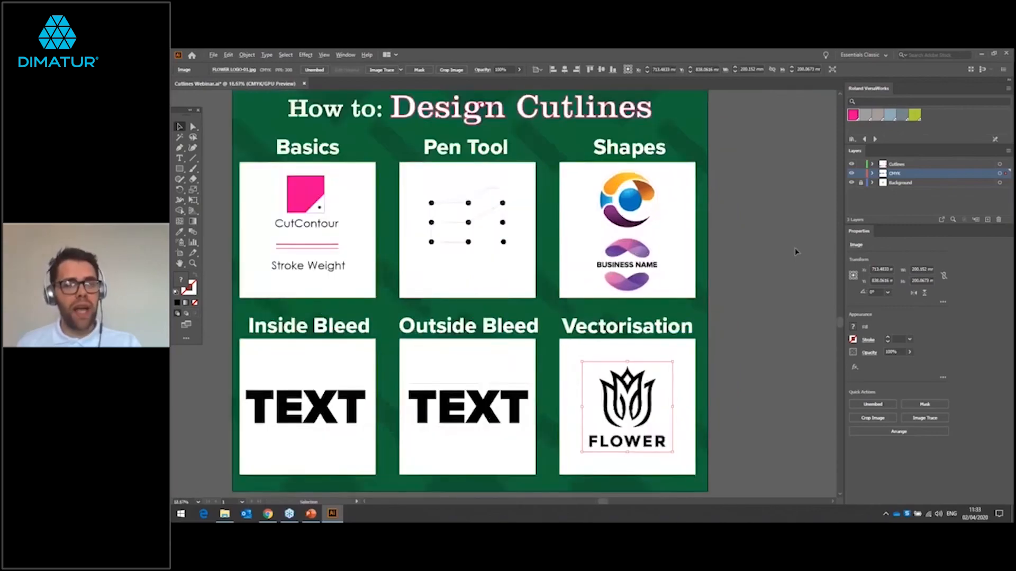
{"action": "scroll", "coordinate": [797, 253], "scroll_direction": "down", "scroll_amount": 1}
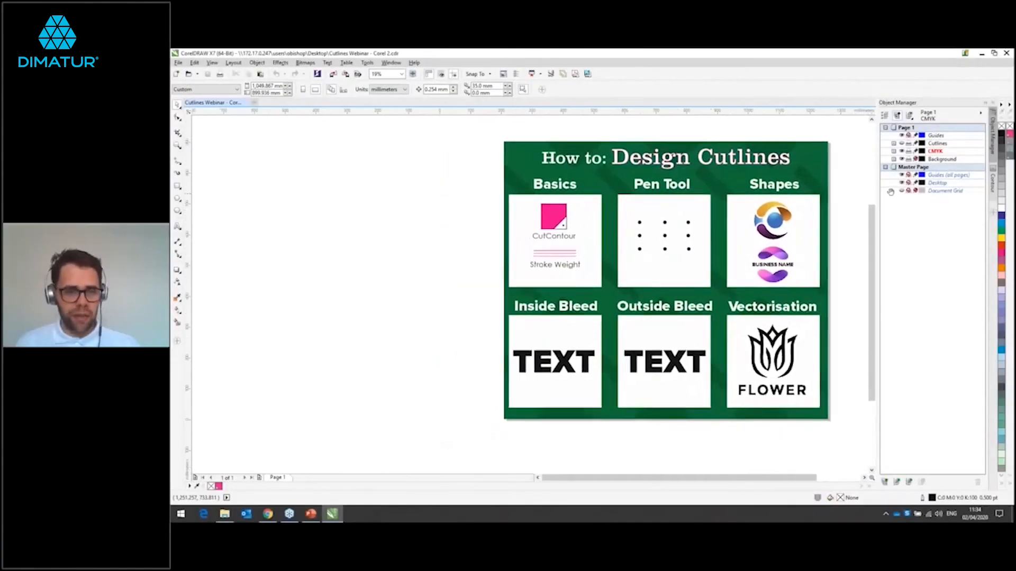
{"action": "left_click_drag", "start_coordinate": [888, 191], "coordinate": [838, 201]}
{"action": "scroll", "coordinate": [566, 210], "scroll_direction": "up", "scroll_amount": 2}
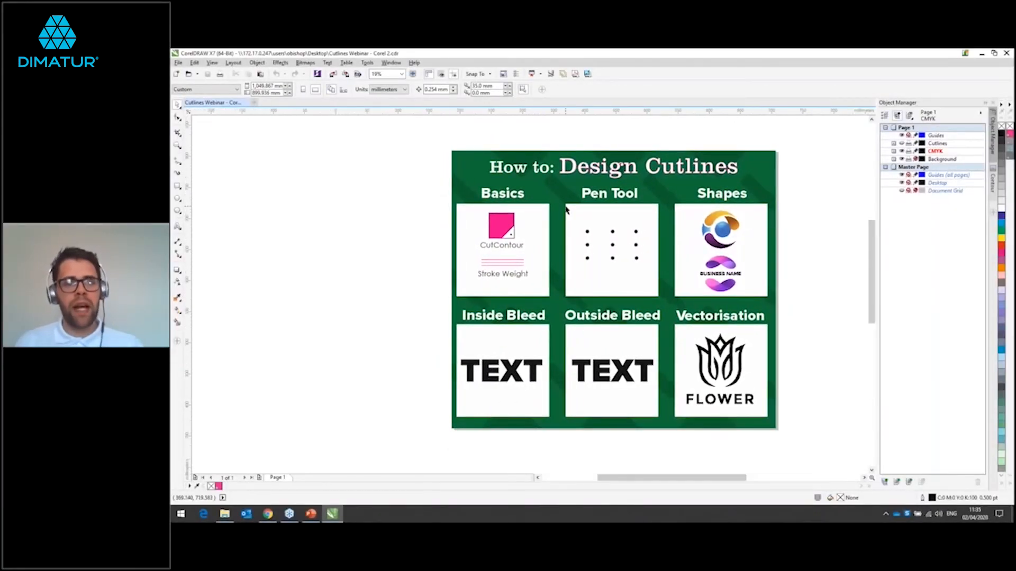
{"action": "scroll", "coordinate": [566, 210], "scroll_direction": "down", "scroll_amount": 2}
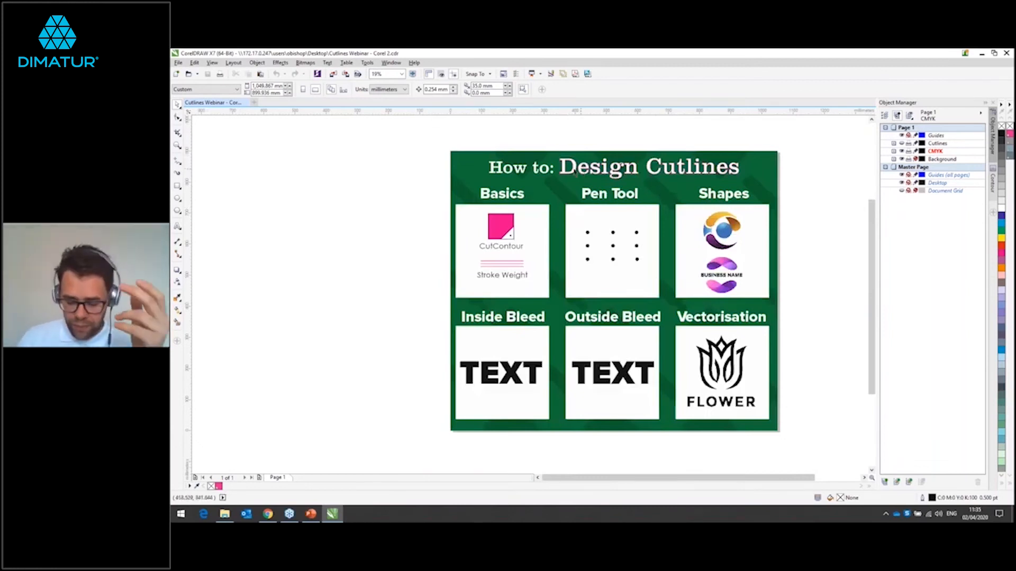
{"action": "scroll", "coordinate": [594, 195], "scroll_direction": "up", "scroll_amount": 2}
{"action": "scroll", "coordinate": [594, 195], "scroll_direction": "up", "scroll_amount": 1}
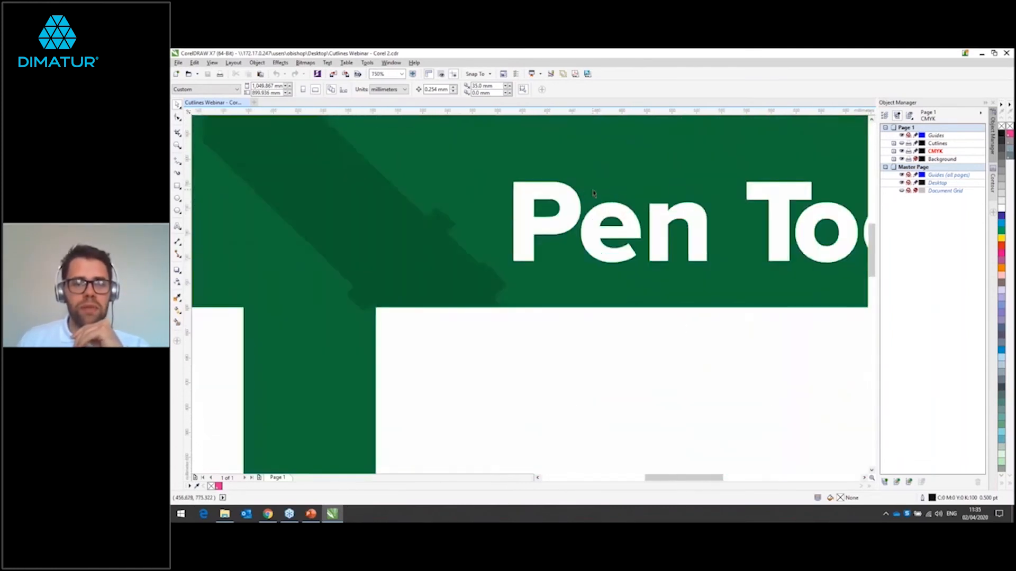
{"action": "scroll", "coordinate": [593, 195], "scroll_direction": "down", "scroll_amount": 3}
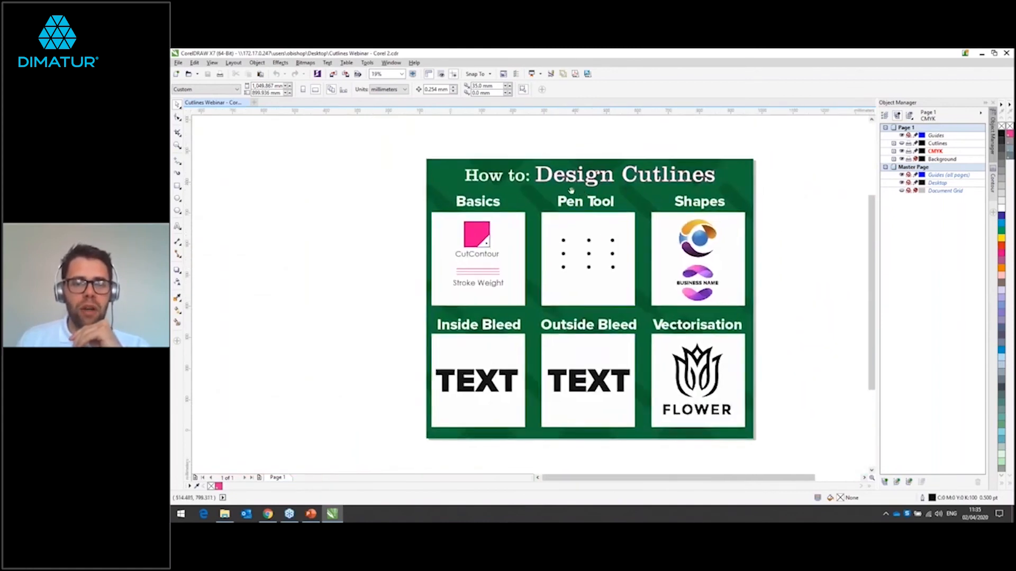
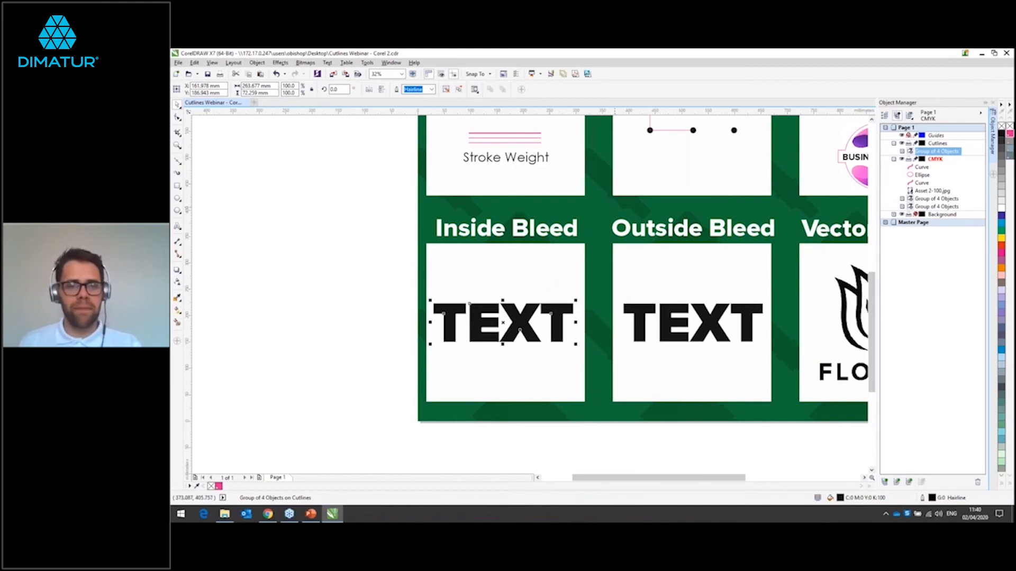
Step: Select the Inside Bleed TEXT group on the Cutlines layer, hide the CMYK layer, and deselect the group
{"action": "left_click", "coordinate": [945, 153]}
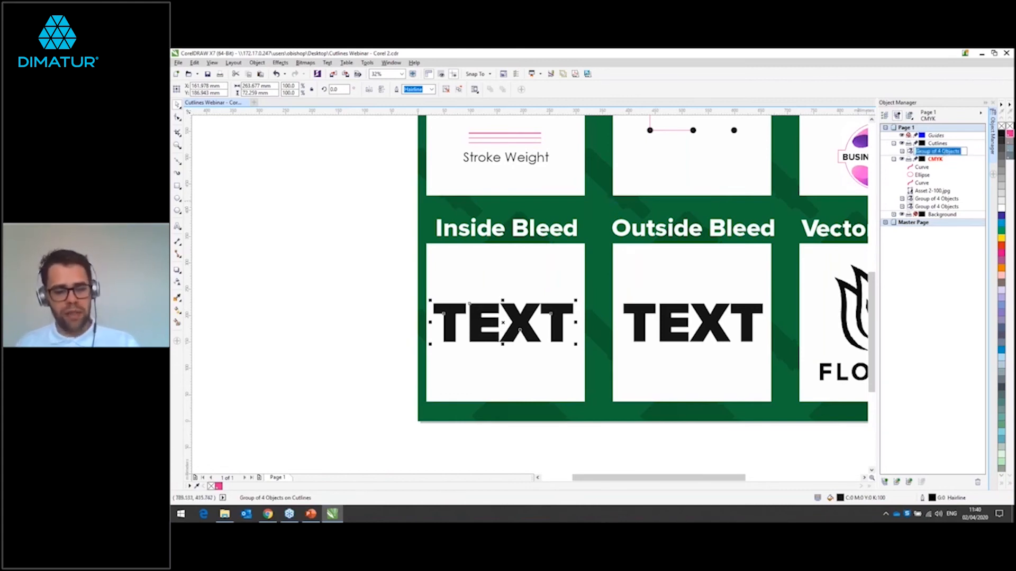
{"action": "left_click", "coordinate": [972, 156]}
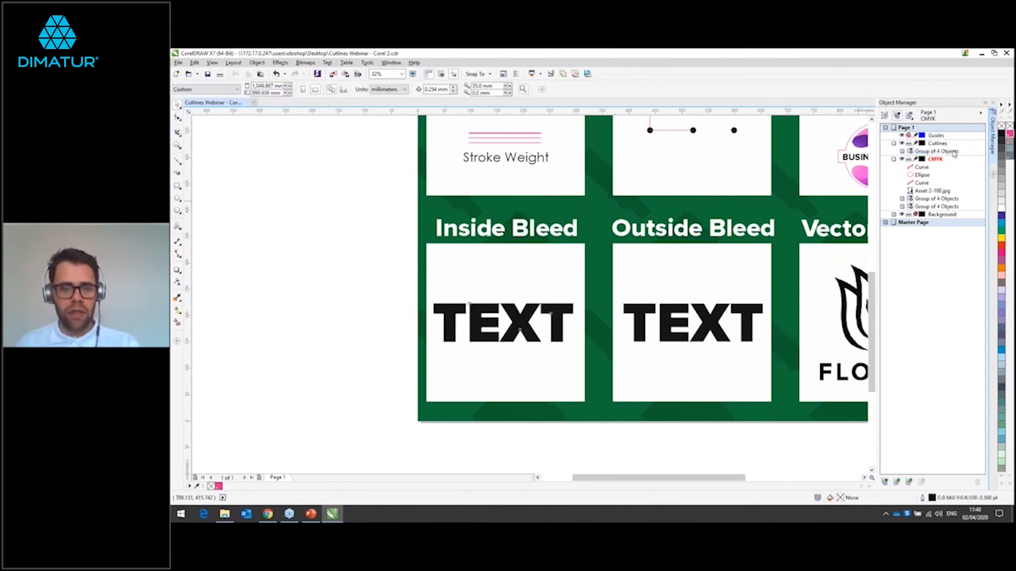
{"action": "left_click", "coordinate": [954, 153]}
{"action": "left_click", "coordinate": [901, 159]}
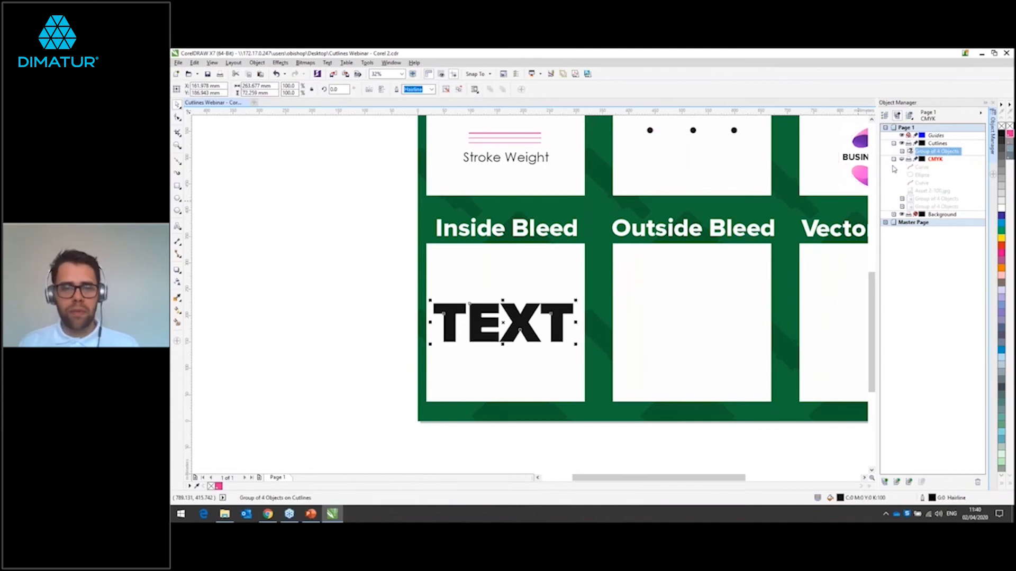
{"action": "left_click", "coordinate": [556, 283]}
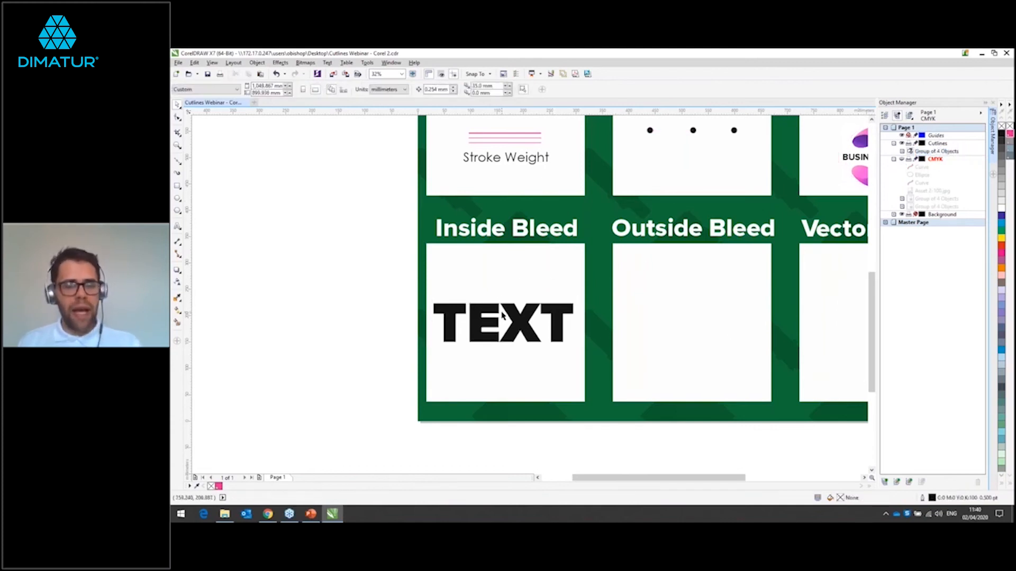
Step: Remove the fill from the Inside Bleed TEXT group and give it a CutContour outline
{"action": "scroll", "coordinate": [503, 316], "scroll_direction": "up", "scroll_amount": 1}
{"action": "scroll", "coordinate": [505, 317], "scroll_direction": "up", "scroll_amount": 3}
{"action": "left_click", "coordinate": [529, 327]}
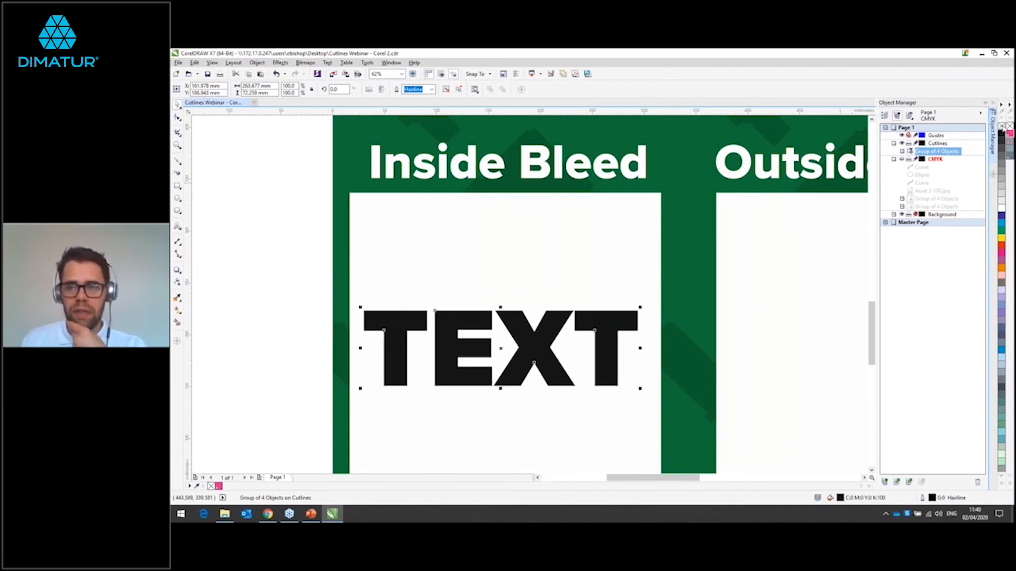
{"action": "left_click", "coordinate": [1002, 127]}
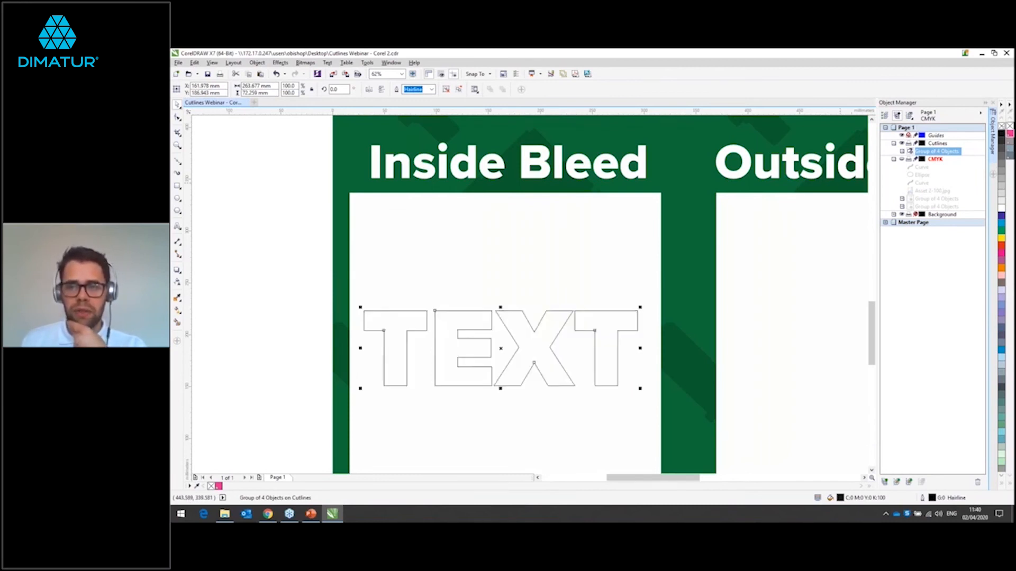
{"action": "right_click", "coordinate": [1010, 136]}
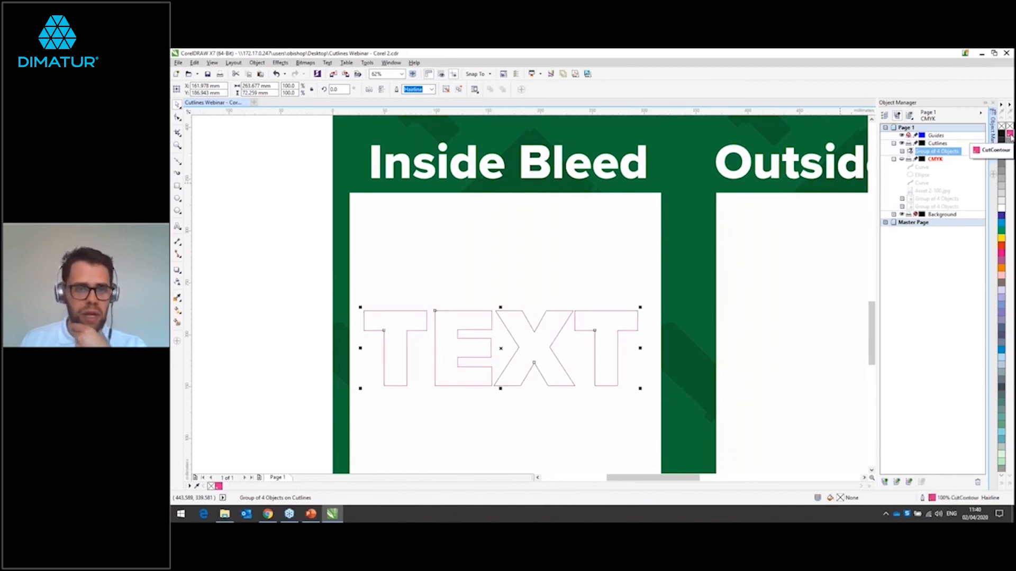
{"action": "left_click", "coordinate": [485, 238]}
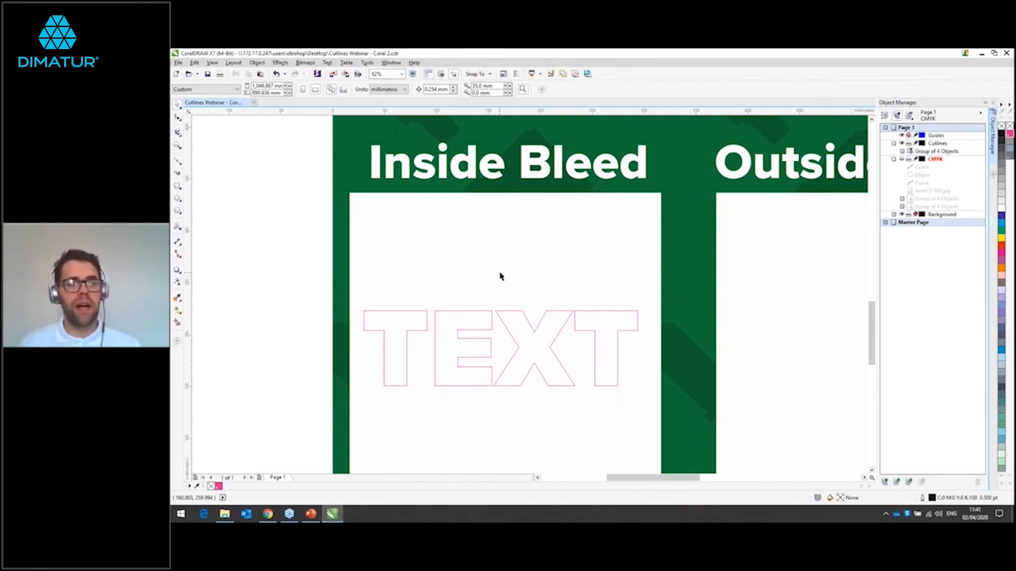
Step: Select the TEXT cutlines and show the Contour effect settings for them
{"action": "left_click", "coordinate": [518, 312]}
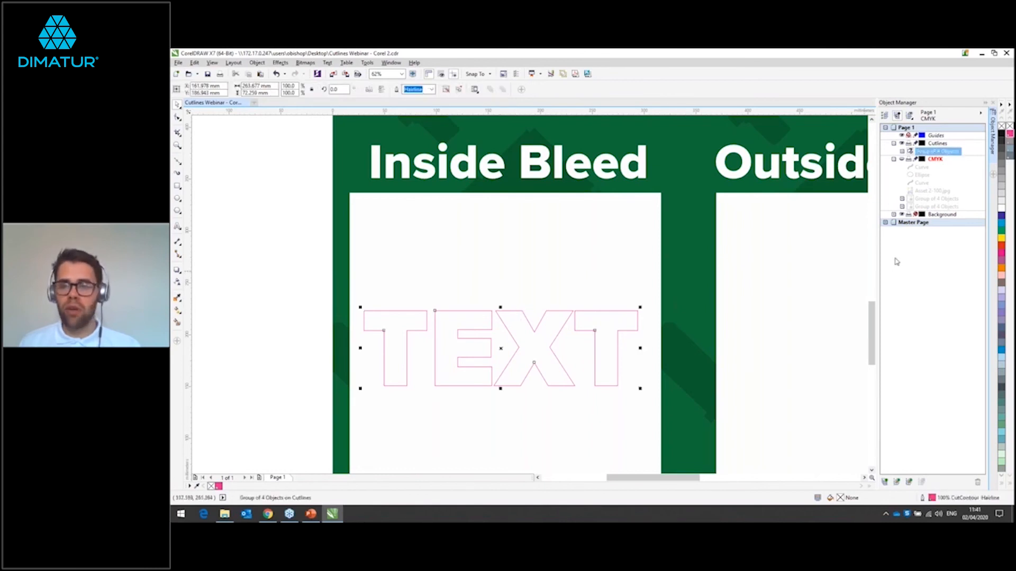
{"action": "left_click", "coordinate": [392, 63]}
{"action": "mouse_move", "coordinate": [449, 183]}
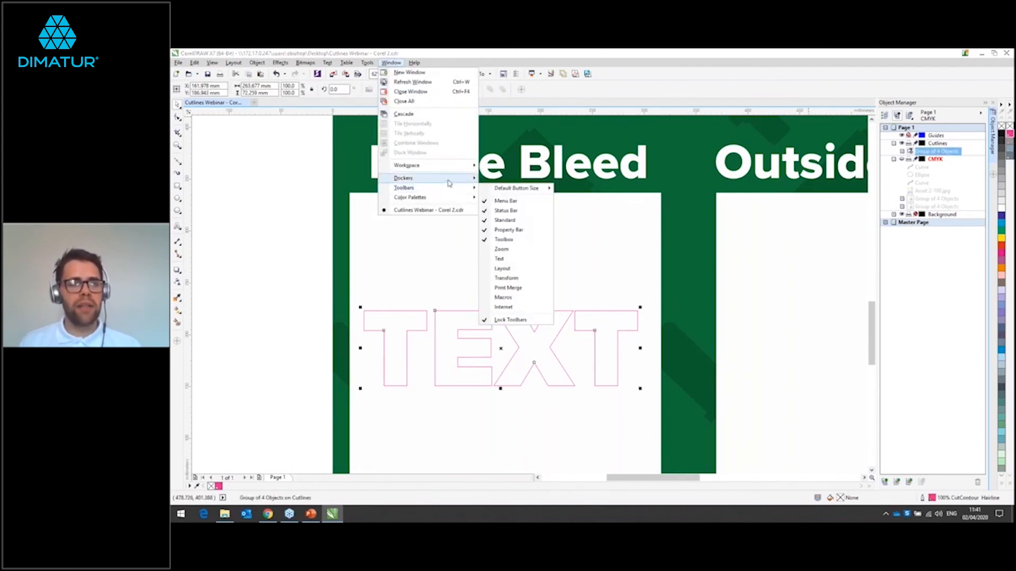
{"action": "mouse_move", "coordinate": [526, 261]}
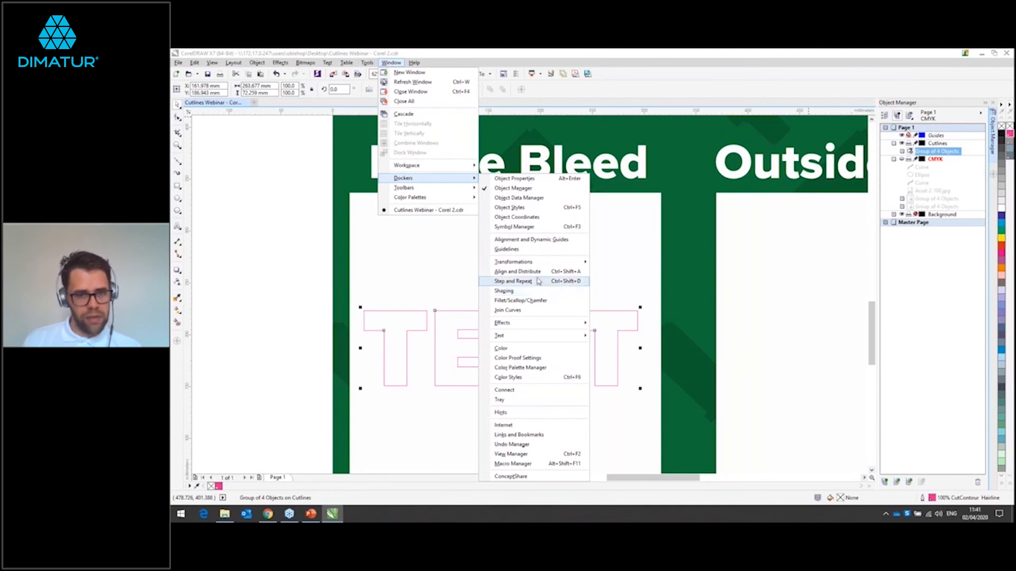
{"action": "mouse_move", "coordinate": [542, 324]}
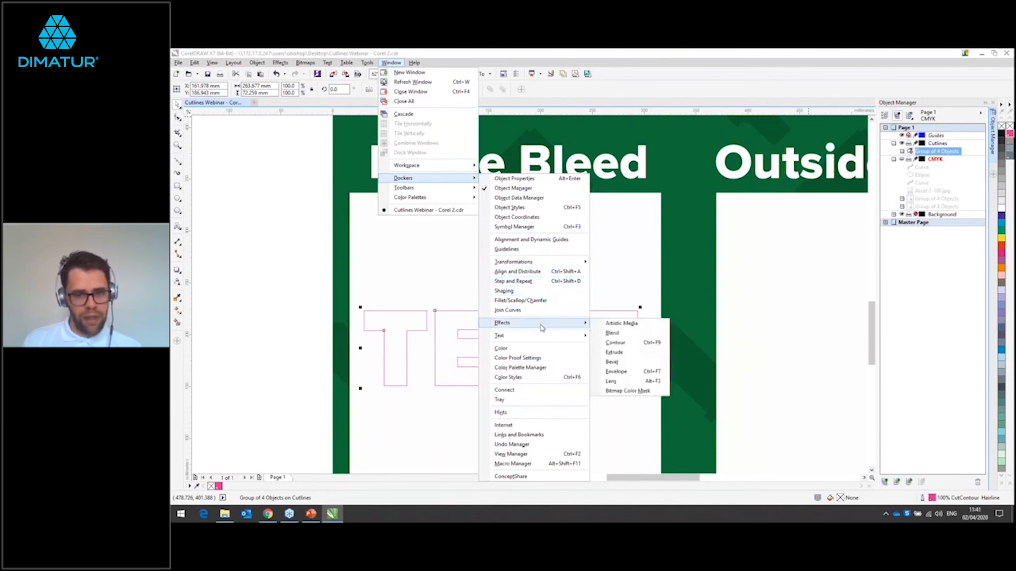
{"action": "left_click", "coordinate": [621, 346]}
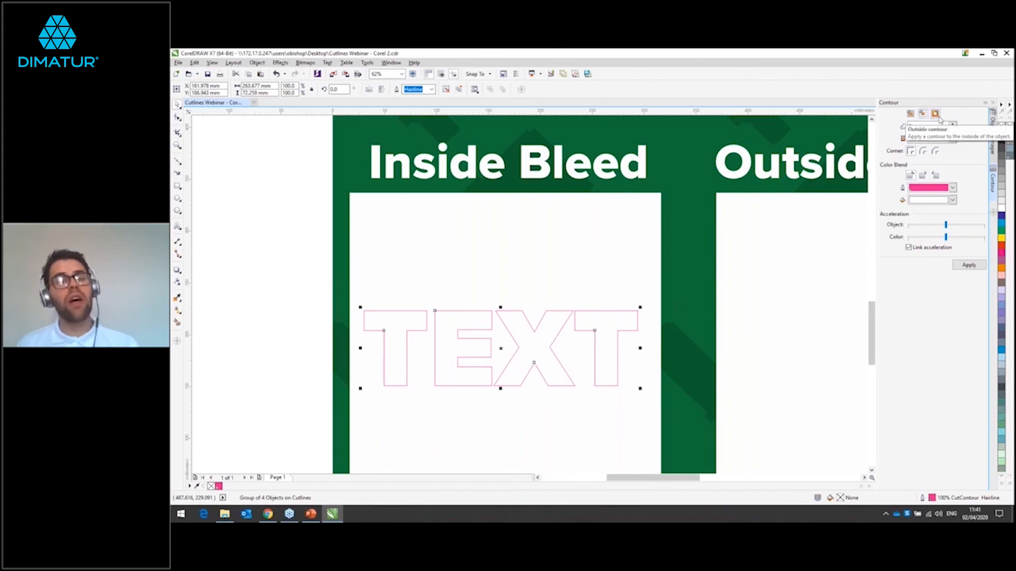
Step: Set the TEXT contour offset to 3 mm and sample the CutContour swatch as the contour's outline colour
{"action": "left_click", "coordinate": [935, 114]}
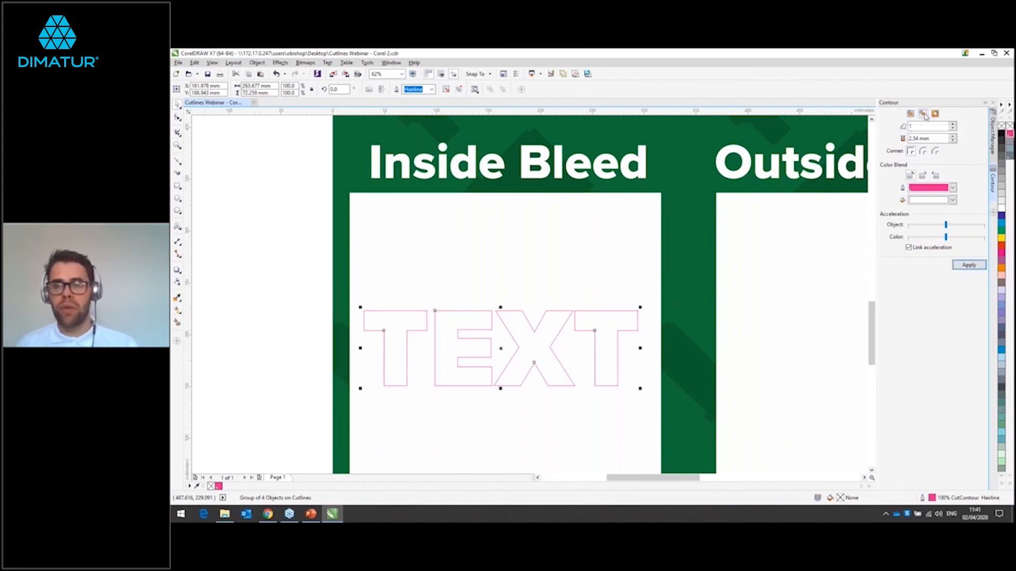
{"action": "double_click", "coordinate": [915, 138]}
{"action": "type", "text": "3"}
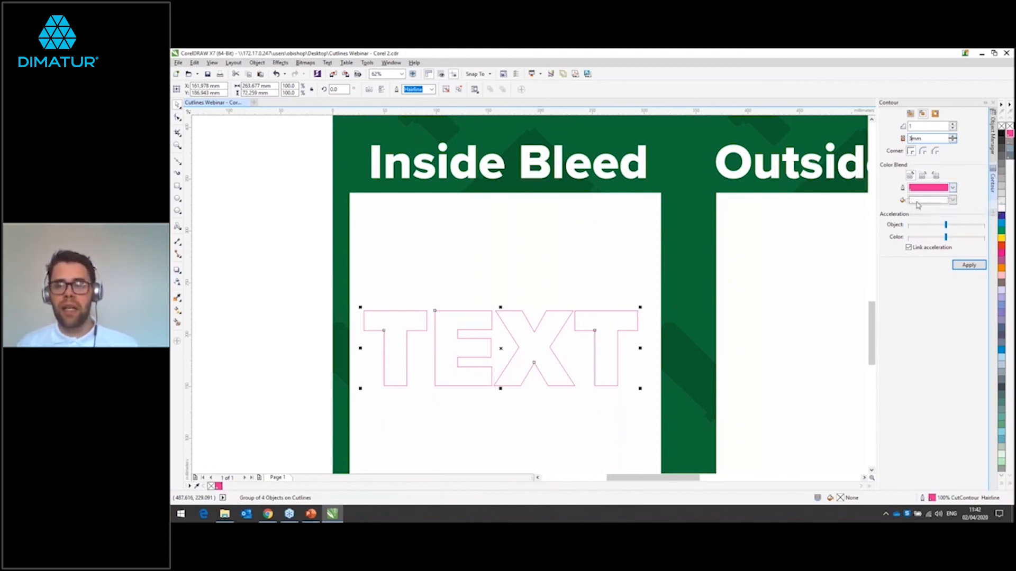
{"action": "left_click", "coordinate": [952, 188]}
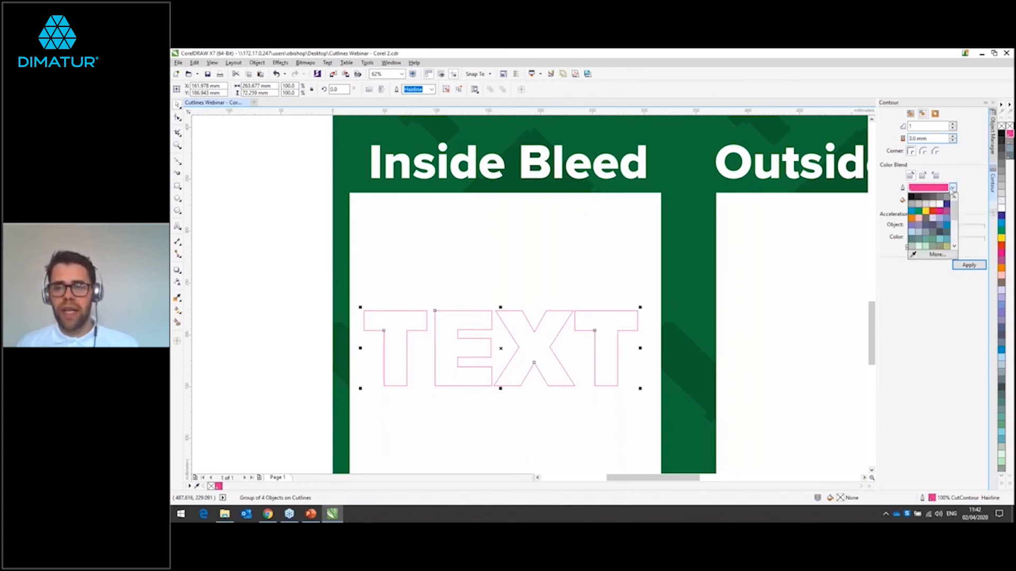
{"action": "left_click", "coordinate": [972, 206]}
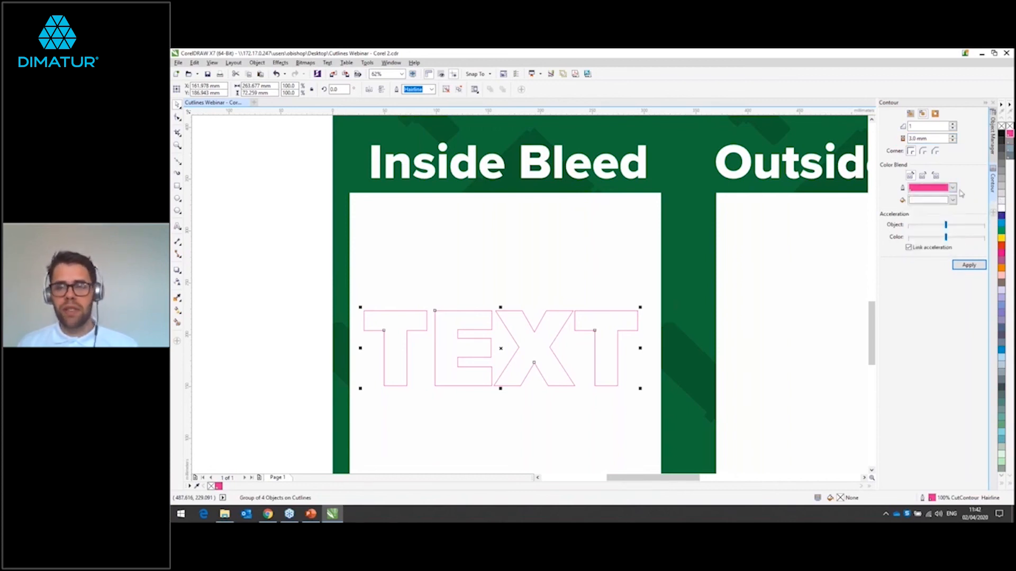
{"action": "left_click", "coordinate": [953, 190]}
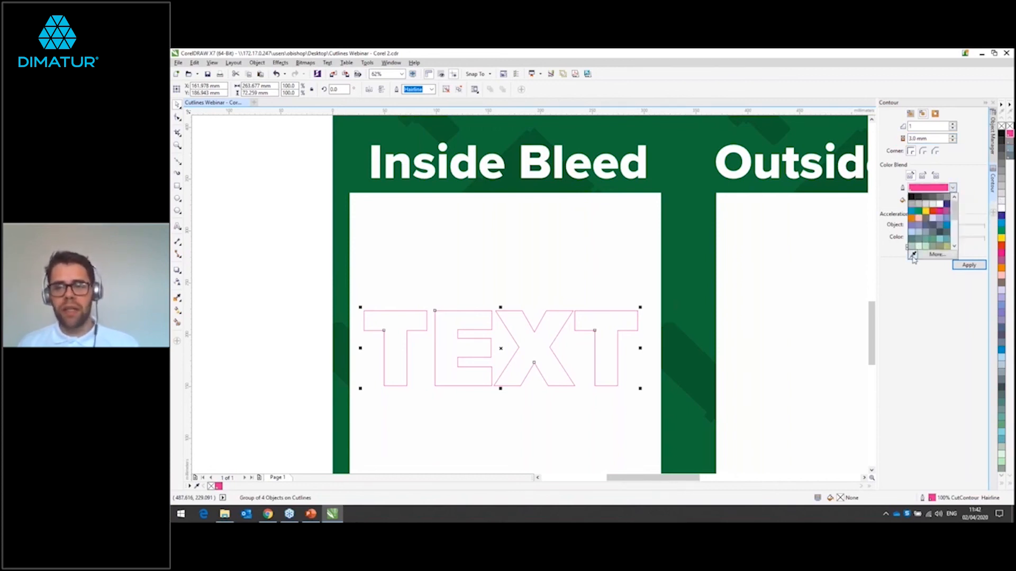
{"action": "left_click", "coordinate": [912, 255]}
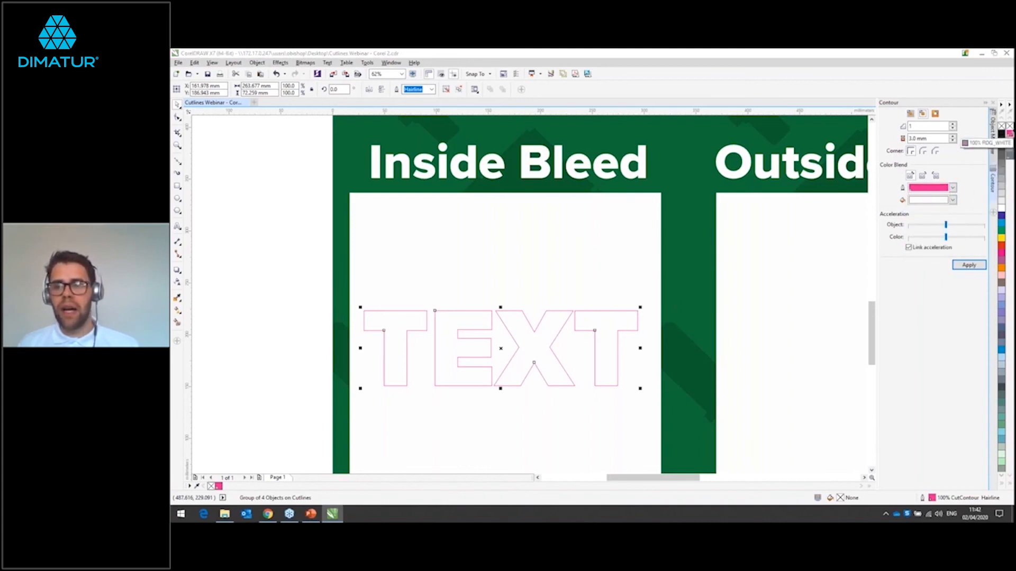
{"action": "left_click", "coordinate": [1009, 134]}
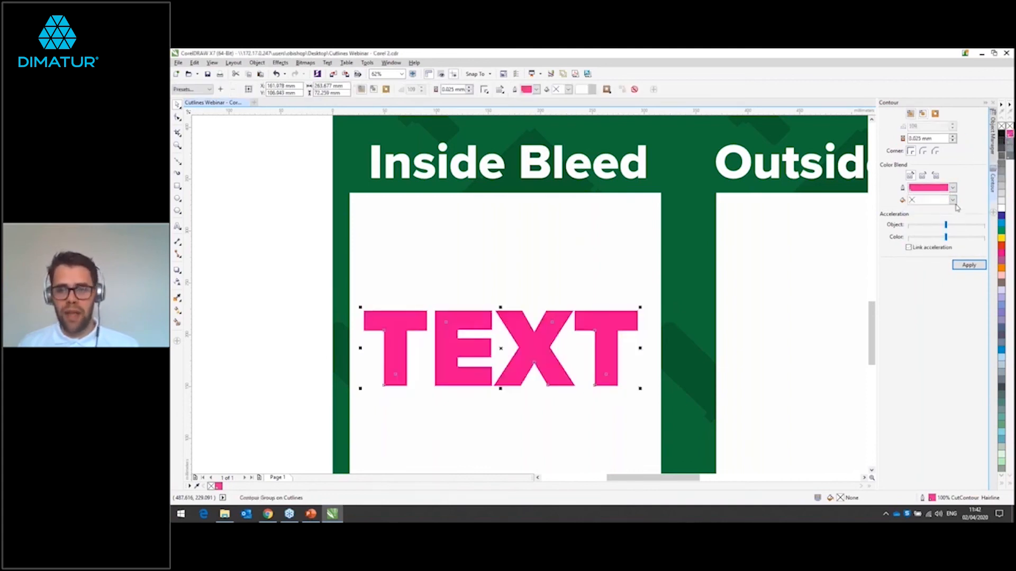
Step: Try applying the contour to the TEXT cutlines with a white fill colour, and undo it
{"action": "left_click", "coordinate": [952, 200]}
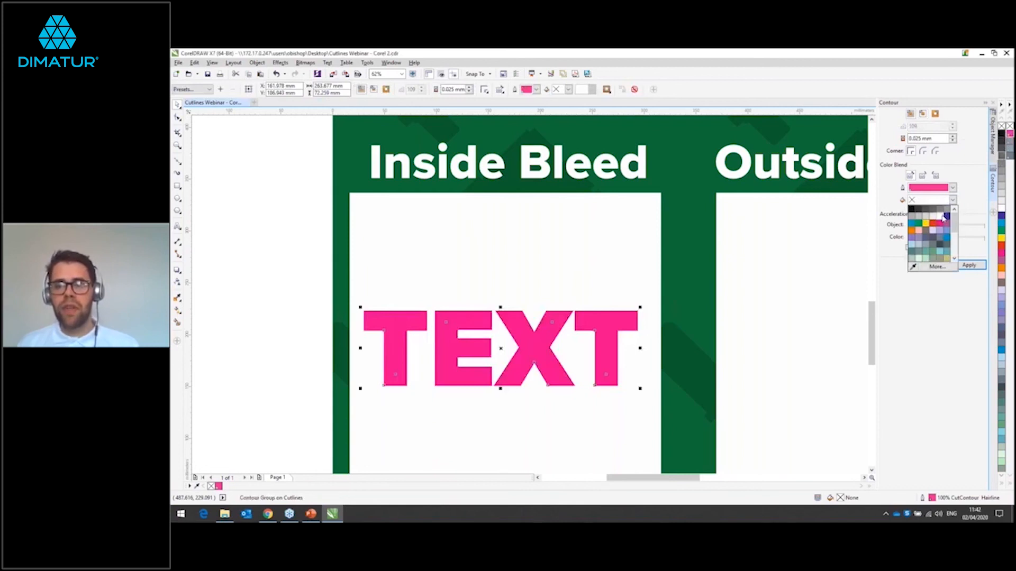
{"action": "left_click", "coordinate": [942, 219]}
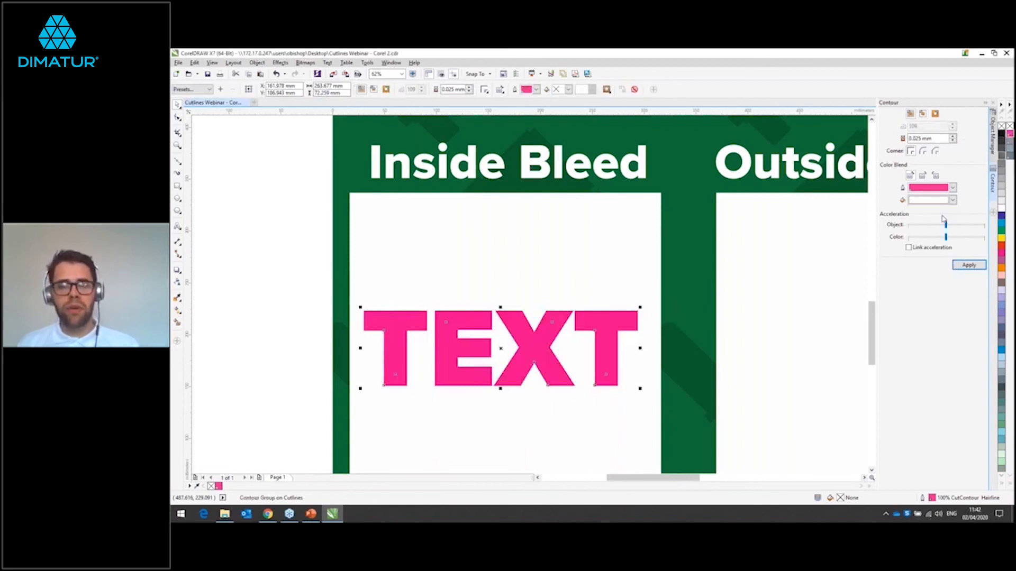
{"action": "left_click", "coordinate": [967, 266]}
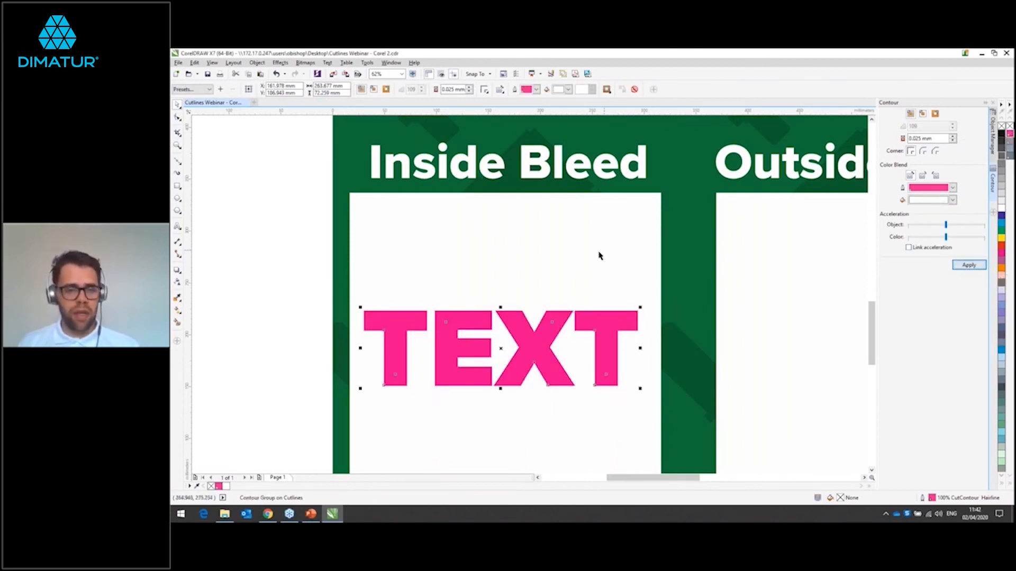
{"action": "key", "text": "ctrl+z"}
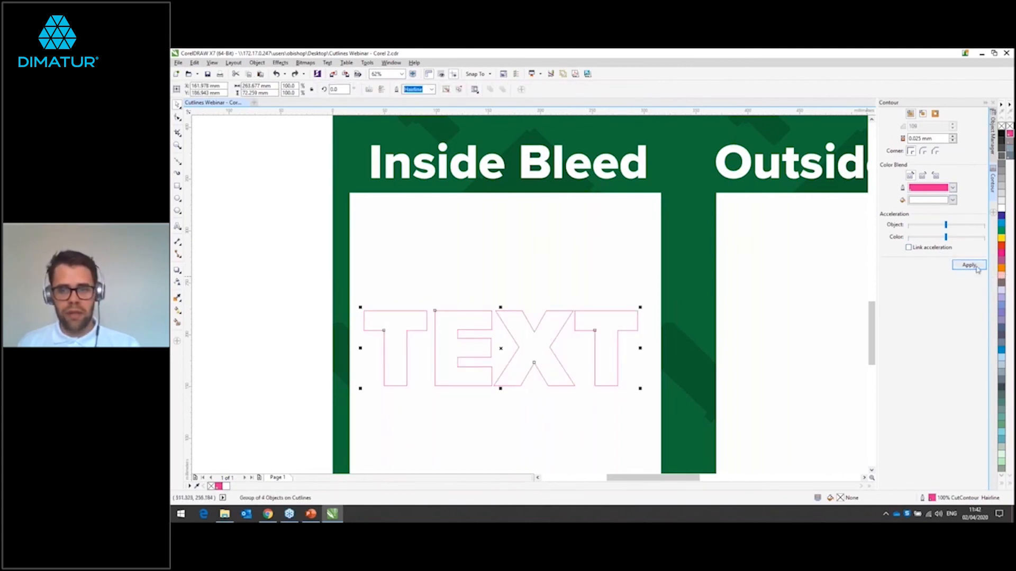
Step: Set the contour to inside with a 3 mm offset, try it on the TEXT cutlines, and undo the result
{"action": "double_click", "coordinate": [915, 138]}
{"action": "left_click", "coordinate": [921, 114]}
{"action": "double_click", "coordinate": [916, 139]}
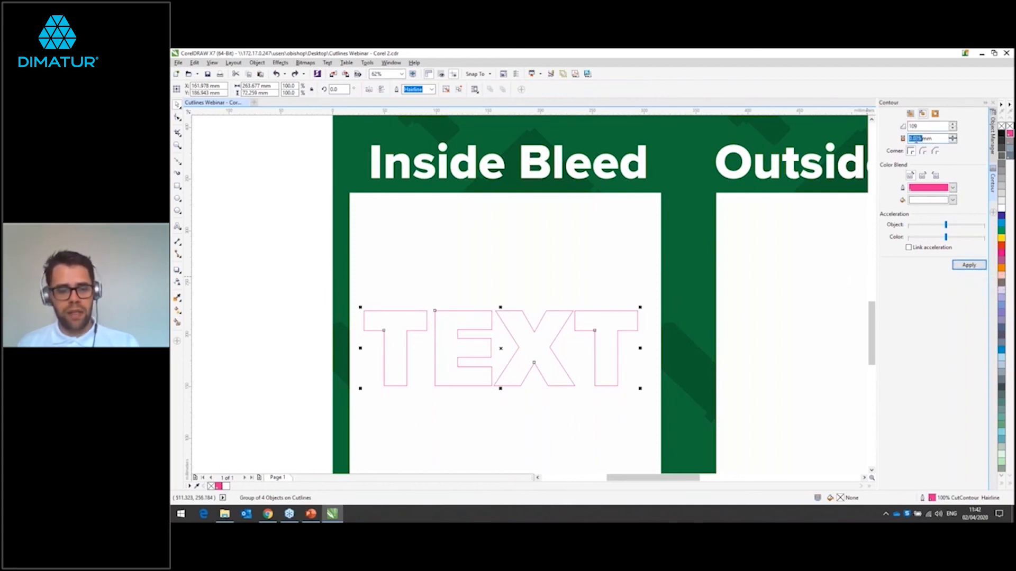
{"action": "type", "text": "3"}
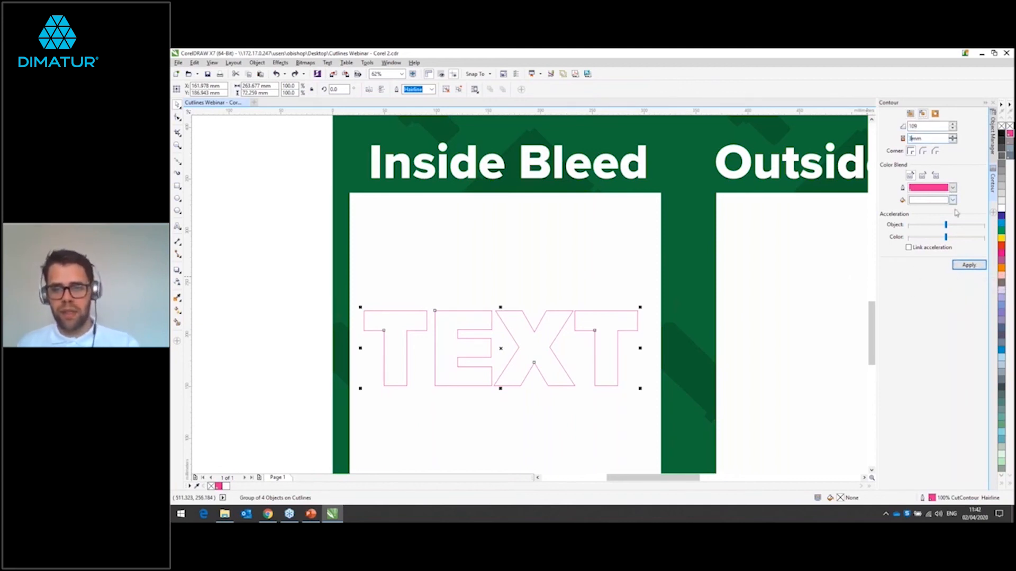
{"action": "left_click", "coordinate": [968, 265]}
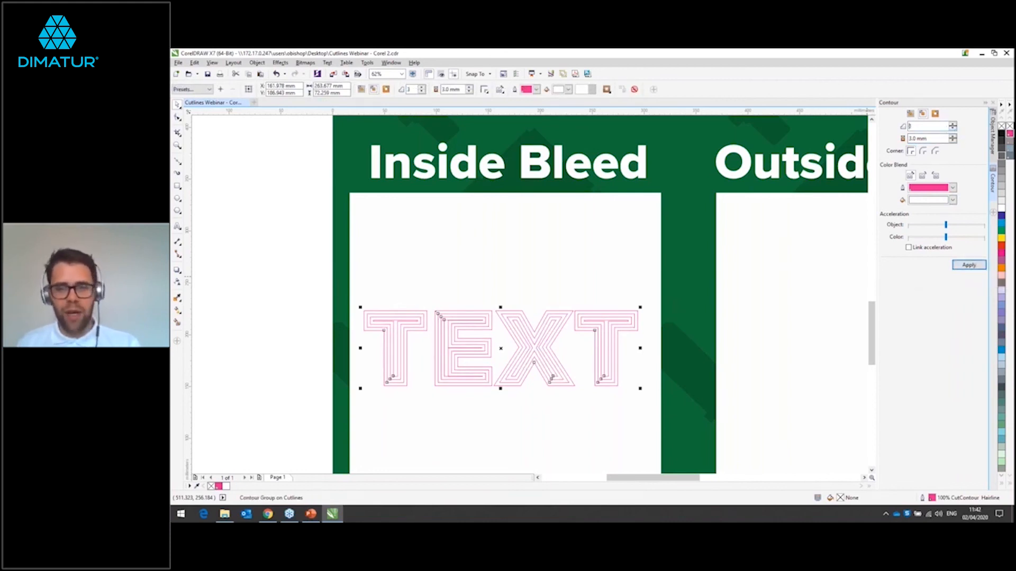
{"action": "key", "text": "ctrl+z"}
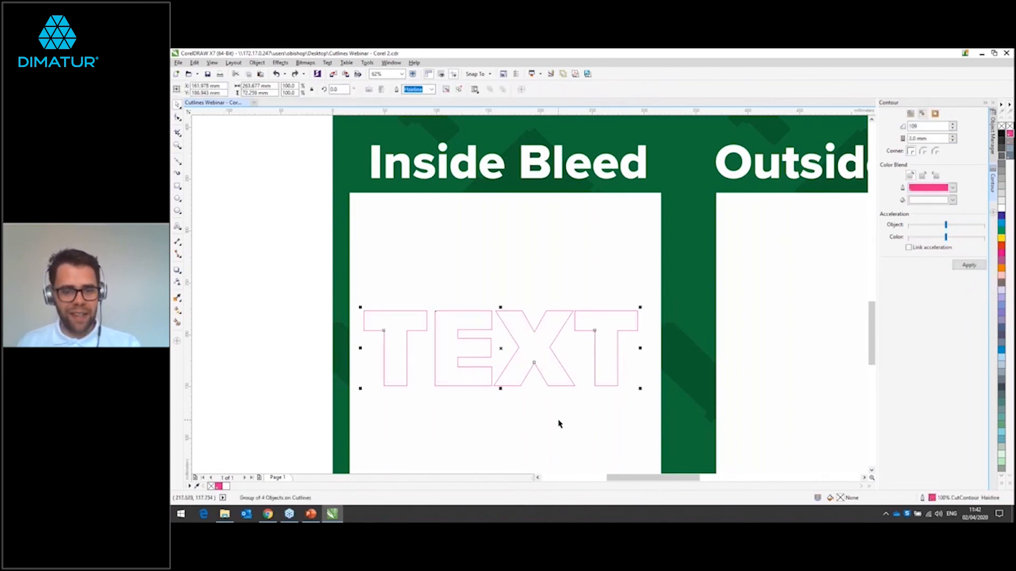
Step: Set the contour steps to 1, apply the inside contour to the TEXT cutlines, and deselect them
{"action": "left_click", "coordinate": [913, 126]}
{"action": "double_click", "coordinate": [913, 127]}
{"action": "key", "text": "XF86AudioMute"}
{"action": "type", "text": "1"}
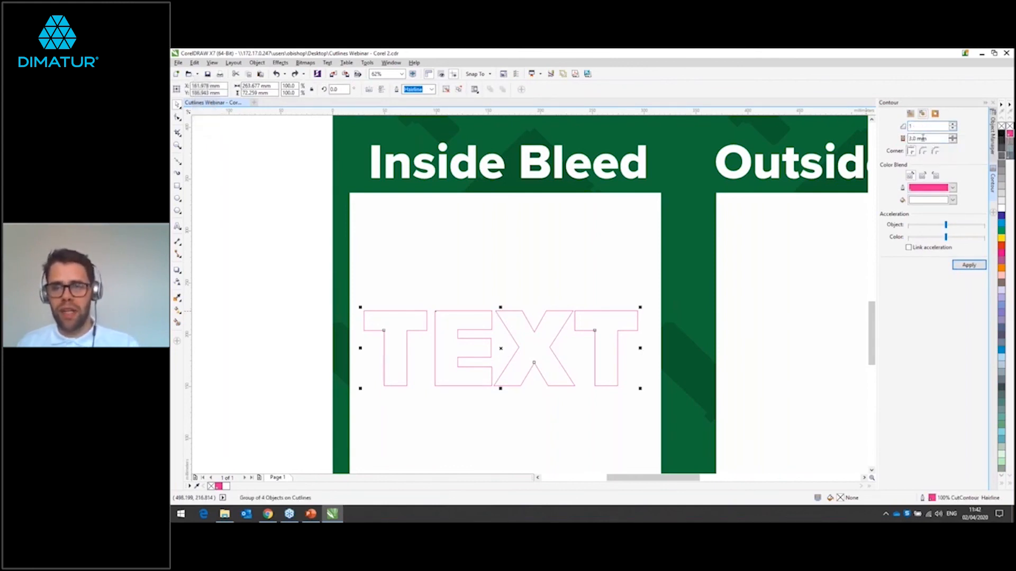
{"action": "left_click", "coordinate": [968, 265]}
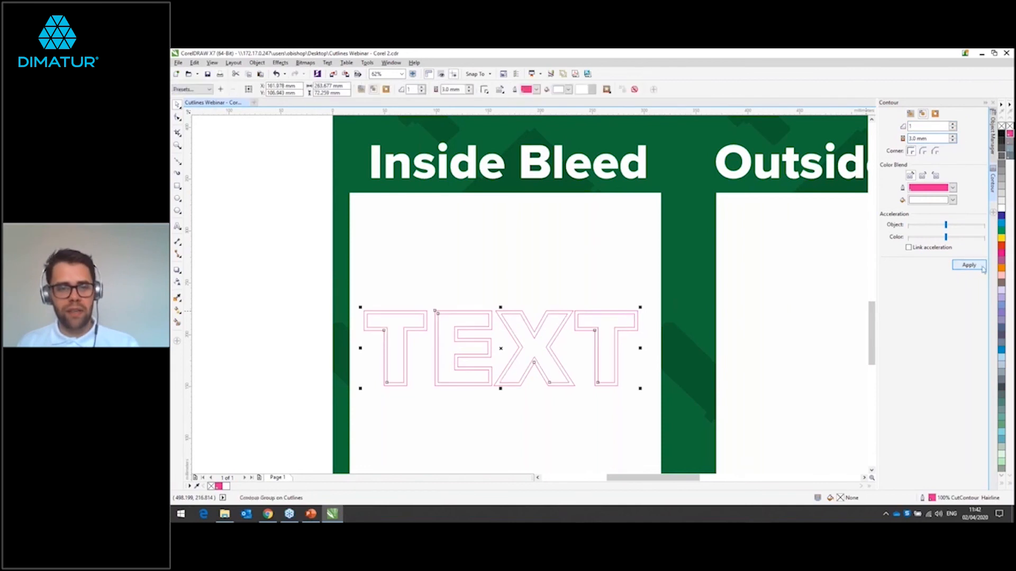
{"action": "left_click", "coordinate": [510, 401]}
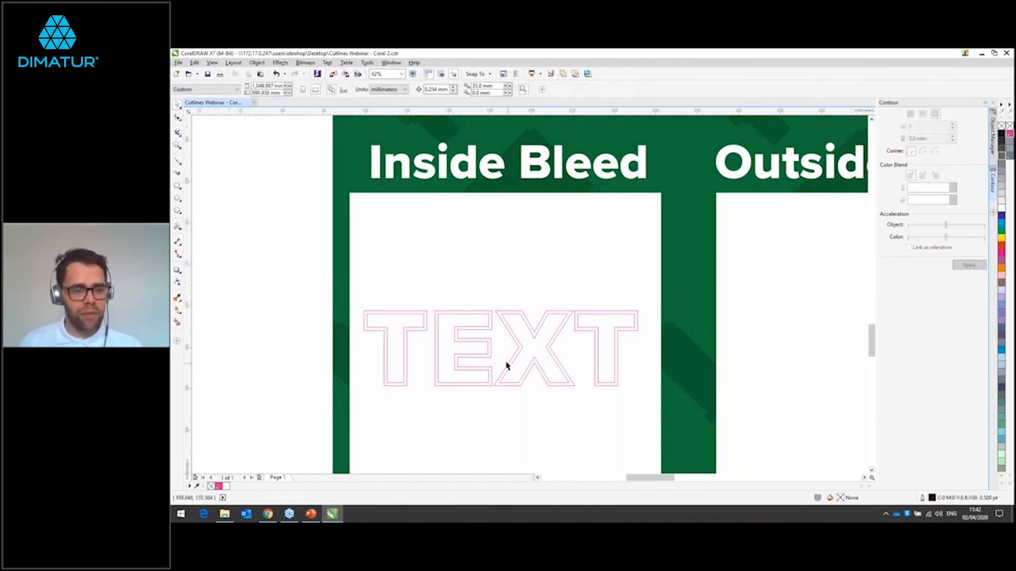
Step: Break the contour group on the Inside Bleed TEXT cutlines apart
{"action": "scroll", "coordinate": [506, 365], "scroll_direction": "up", "scroll_amount": 2}
{"action": "scroll", "coordinate": [505, 363], "scroll_direction": "down", "scroll_amount": 1}
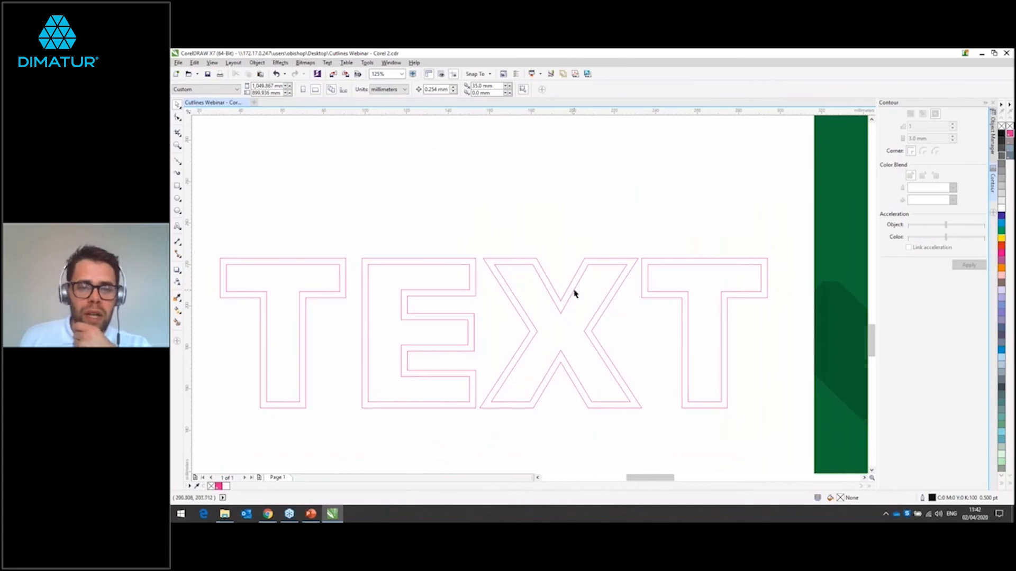
{"action": "left_click", "coordinate": [590, 260]}
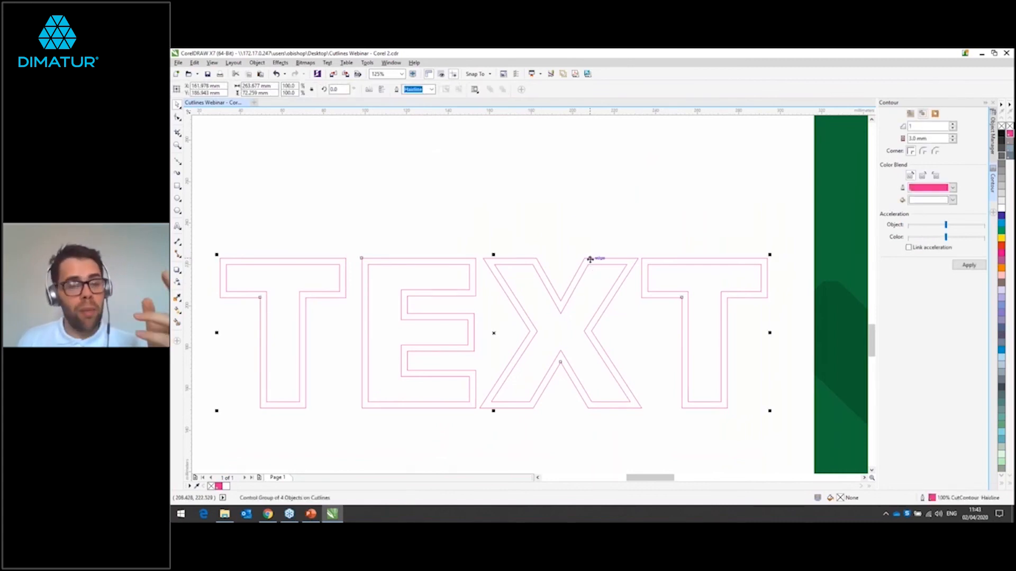
{"action": "right_click", "coordinate": [591, 259]}
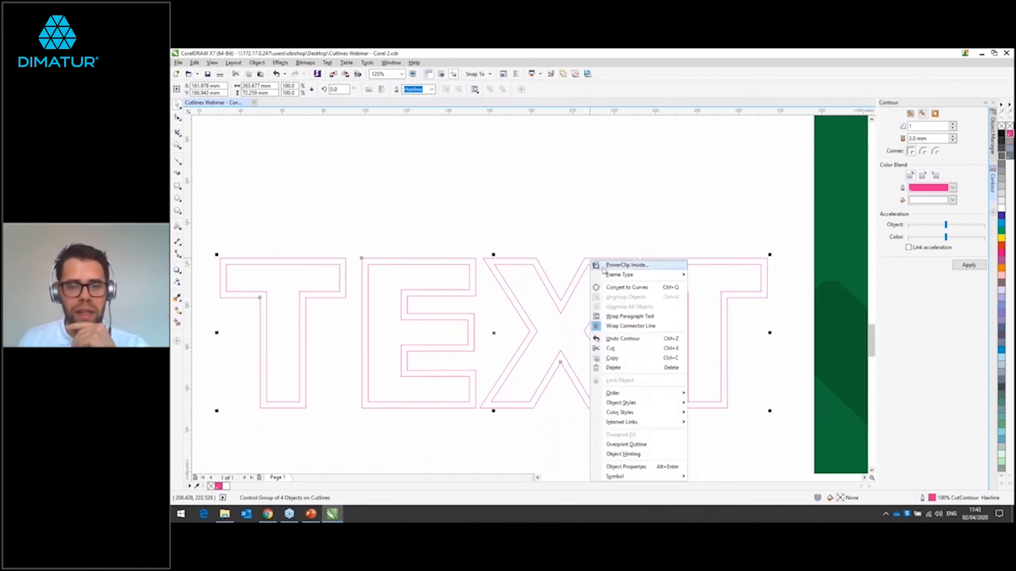
{"action": "left_click", "coordinate": [568, 188]}
{"action": "right_click", "coordinate": [596, 269]}
{"action": "left_click", "coordinate": [596, 266]}
{"action": "right_click", "coordinate": [596, 266]}
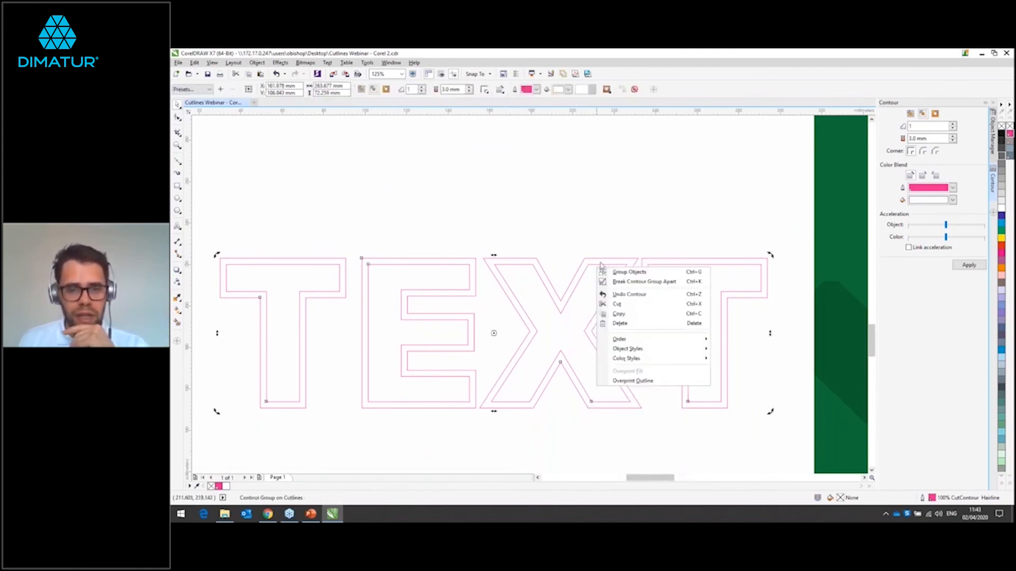
{"action": "left_click", "coordinate": [626, 282]}
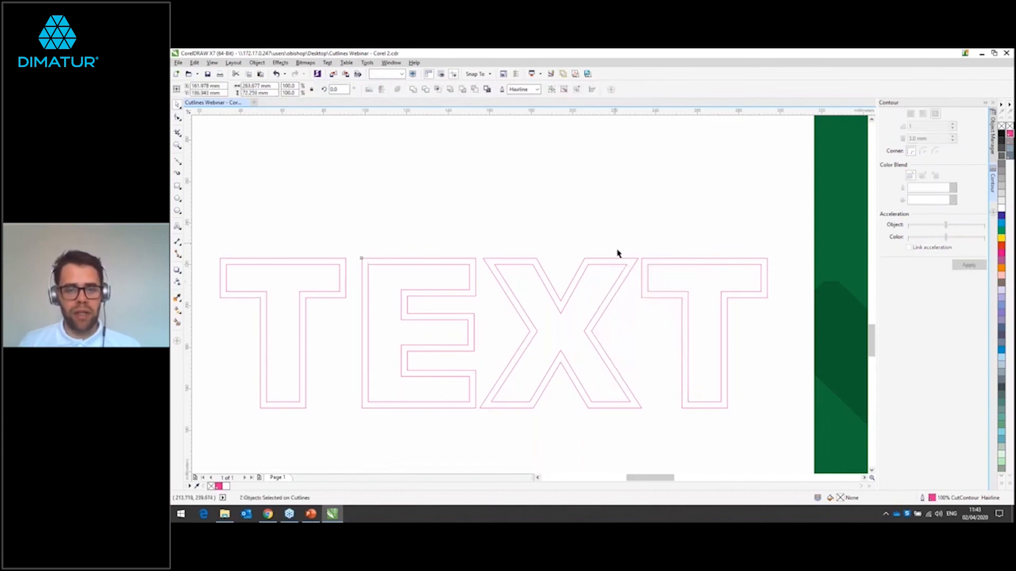
Step: Delete the original outer TEXT outlines in the Inside Bleed box, keeping only the inset cutline
{"action": "left_click", "coordinate": [619, 258]}
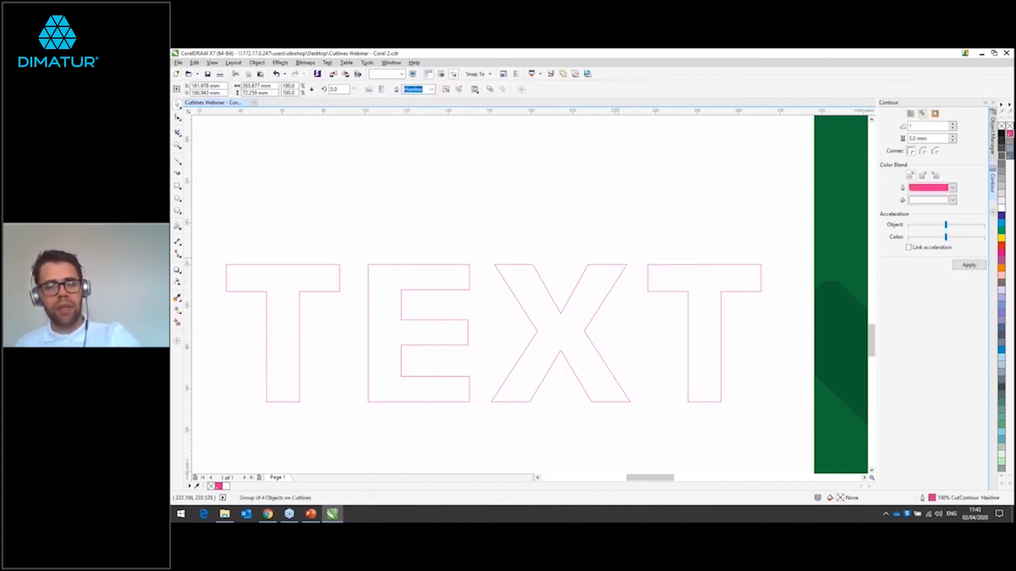
{"action": "key", "text": "Delete"}
{"action": "scroll", "coordinate": [619, 259], "scroll_direction": "down", "scroll_amount": 2}
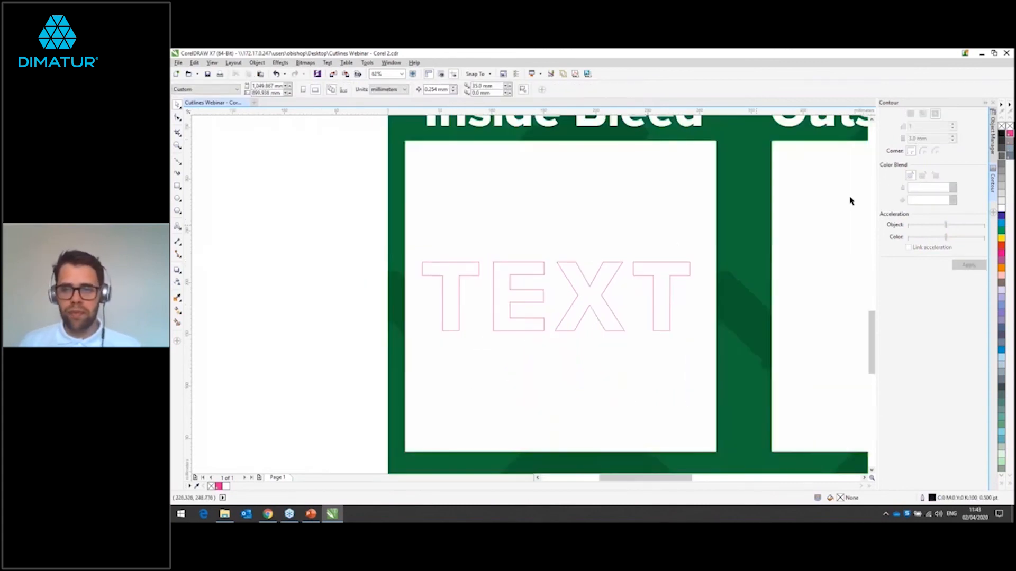
Step: Show the CMYK layer and check the inset cutline against the Inside Bleed TEXT artwork
{"action": "left_click", "coordinate": [993, 127]}
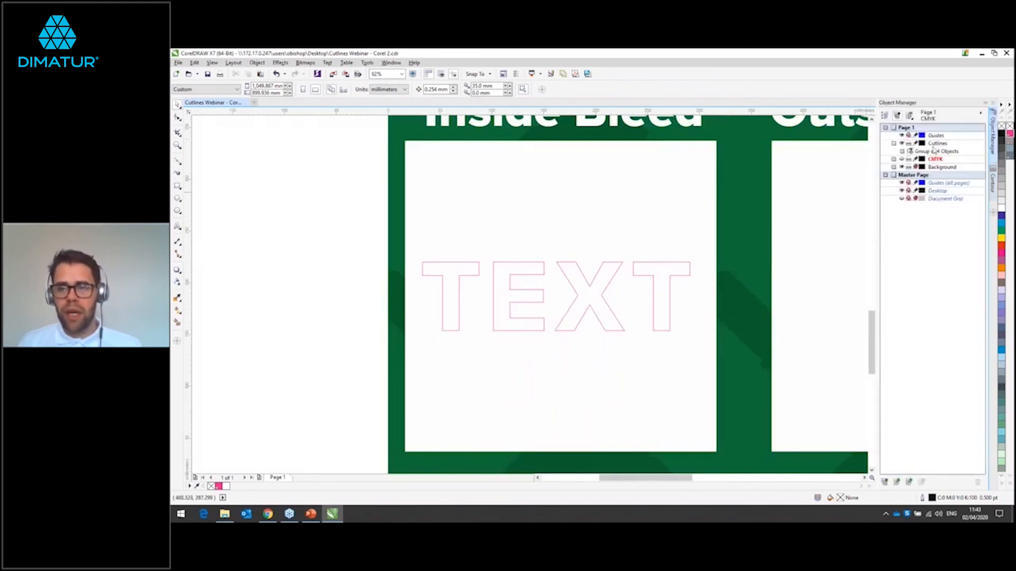
{"action": "left_click", "coordinate": [901, 158]}
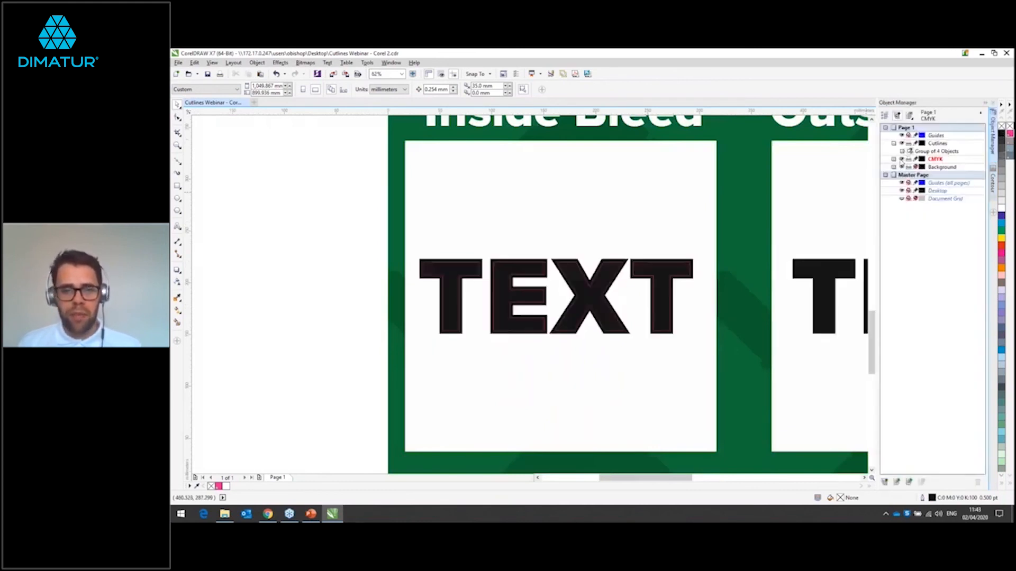
{"action": "scroll", "coordinate": [570, 286], "scroll_direction": "up", "scroll_amount": 2}
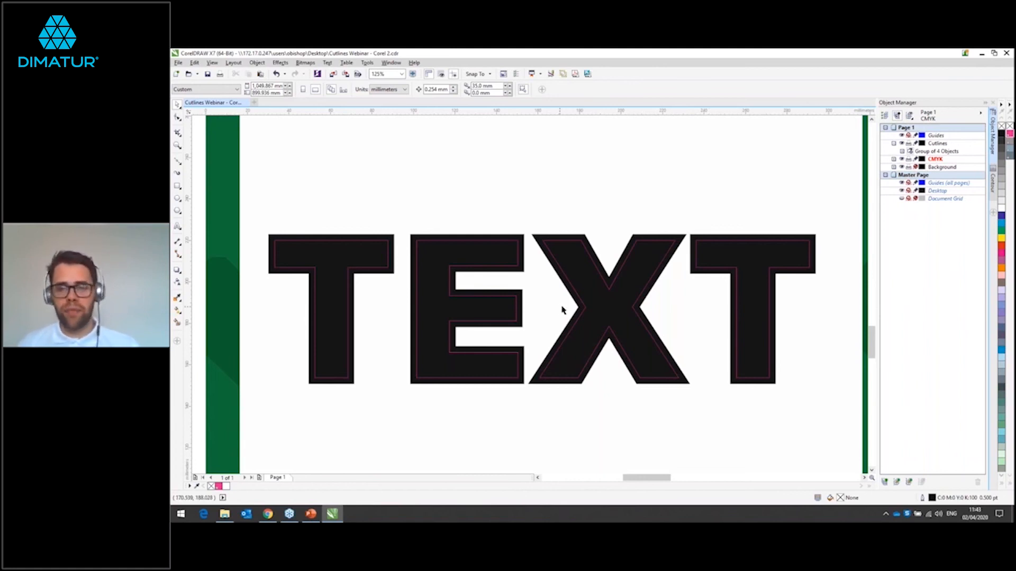
{"action": "scroll", "coordinate": [725, 304], "scroll_direction": "down", "scroll_amount": 2}
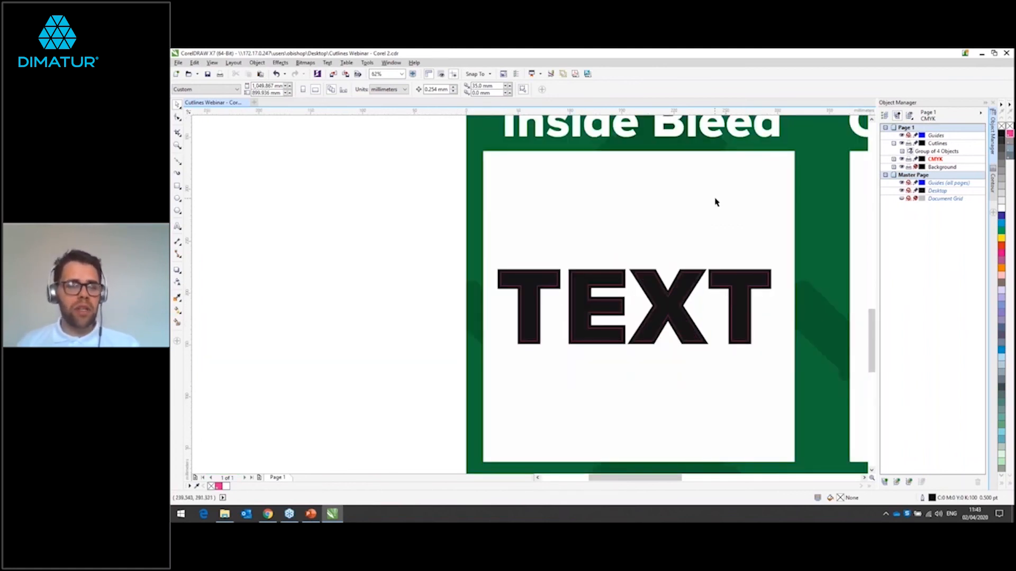
{"action": "scroll", "coordinate": [714, 204], "scroll_direction": "up", "scroll_amount": 2}
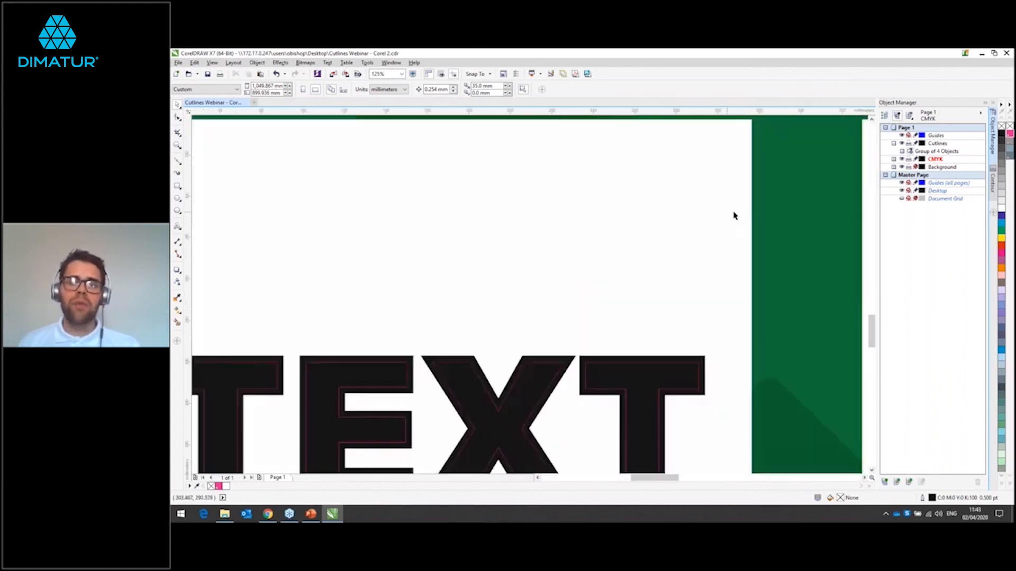
{"action": "scroll", "coordinate": [651, 239], "scroll_direction": "down", "scroll_amount": 2}
Step: Copy the Outside Bleed TEXT group from the CMYK layer and paste it onto the Cutlines layer
{"action": "scroll", "coordinate": [712, 238], "scroll_direction": "right", "scroll_amount": 5}
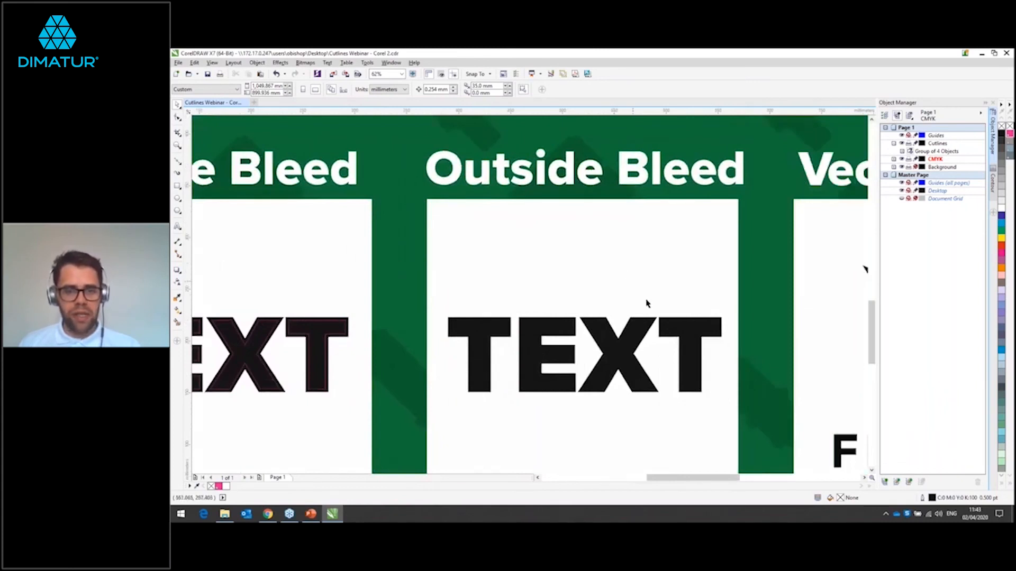
{"action": "scroll", "coordinate": [649, 301], "scroll_direction": "up", "scroll_amount": 2}
{"action": "scroll", "coordinate": [650, 300], "scroll_direction": "down", "scroll_amount": 2}
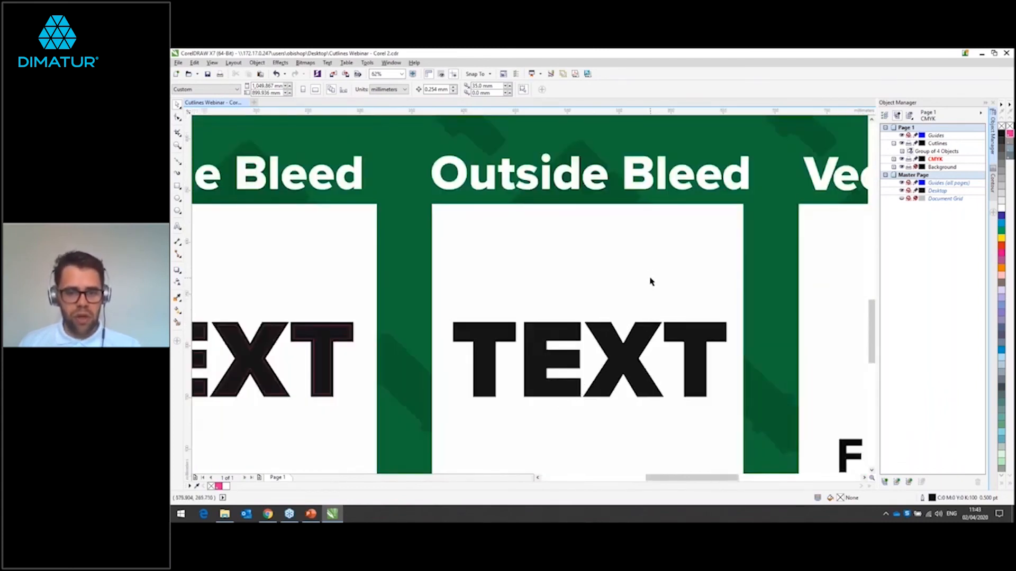
{"action": "scroll", "coordinate": [652, 233], "scroll_direction": "down", "scroll_amount": 2}
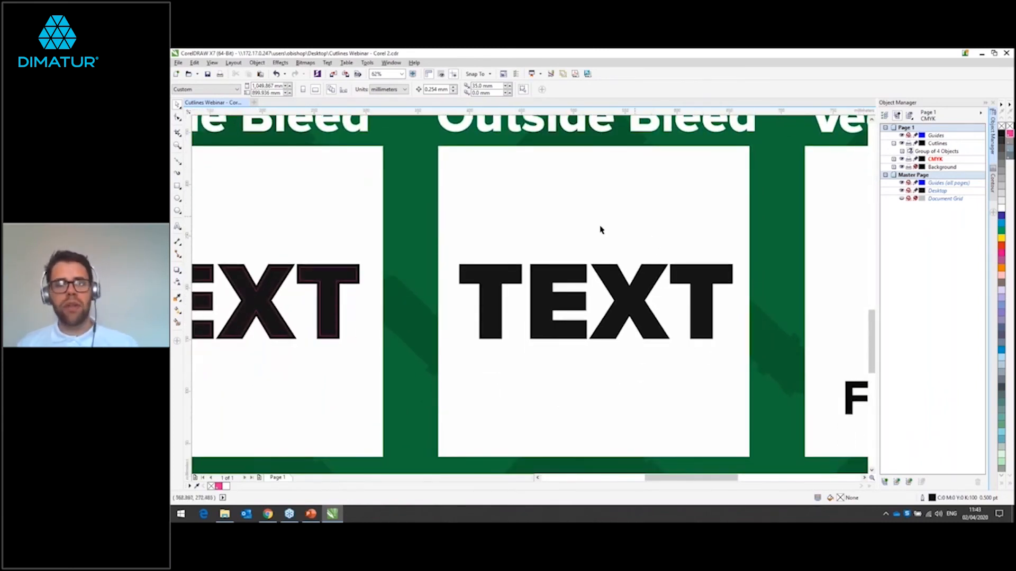
{"action": "left_click_drag", "start_coordinate": [448, 240], "coordinate": [749, 377]}
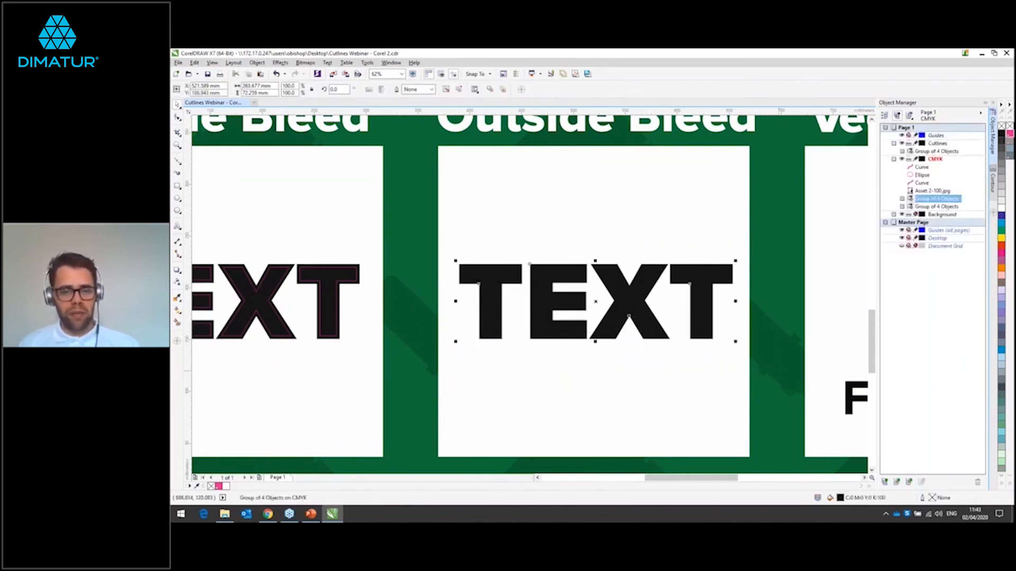
{"action": "left_click", "coordinate": [786, 364]}
{"action": "left_click", "coordinate": [646, 269]}
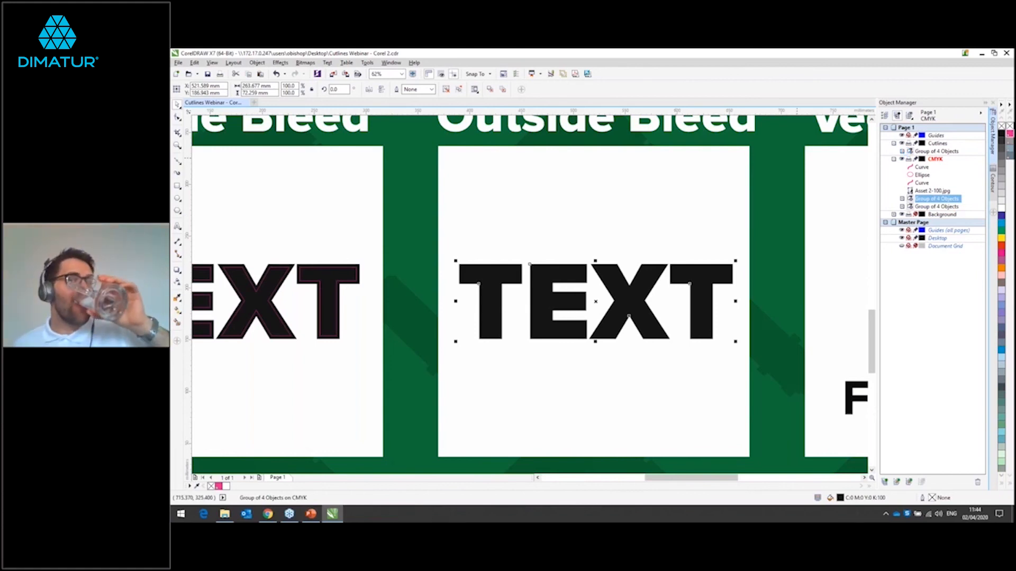
{"action": "left_click", "coordinate": [937, 144]}
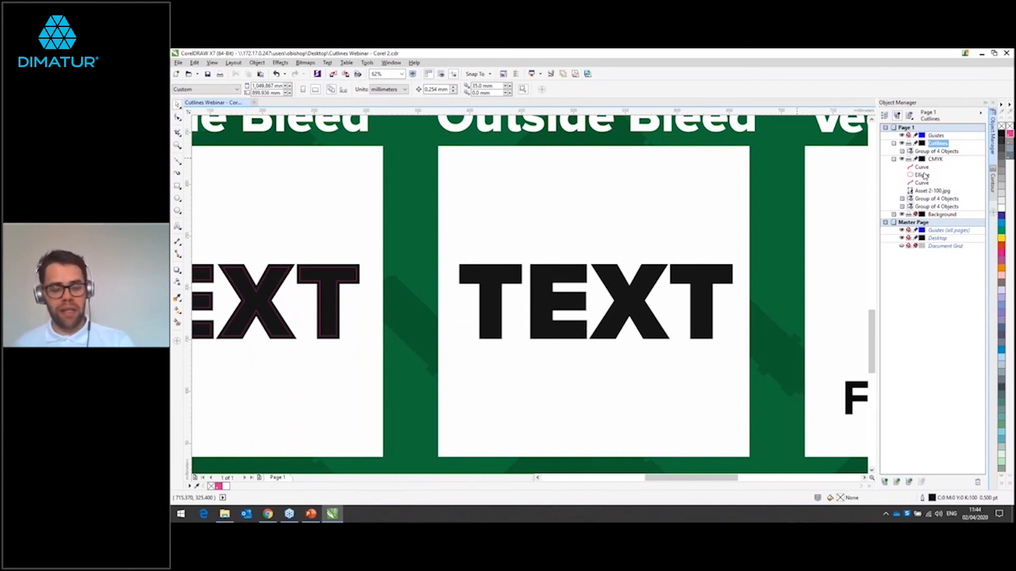
{"action": "key", "text": "ctrl+v"}
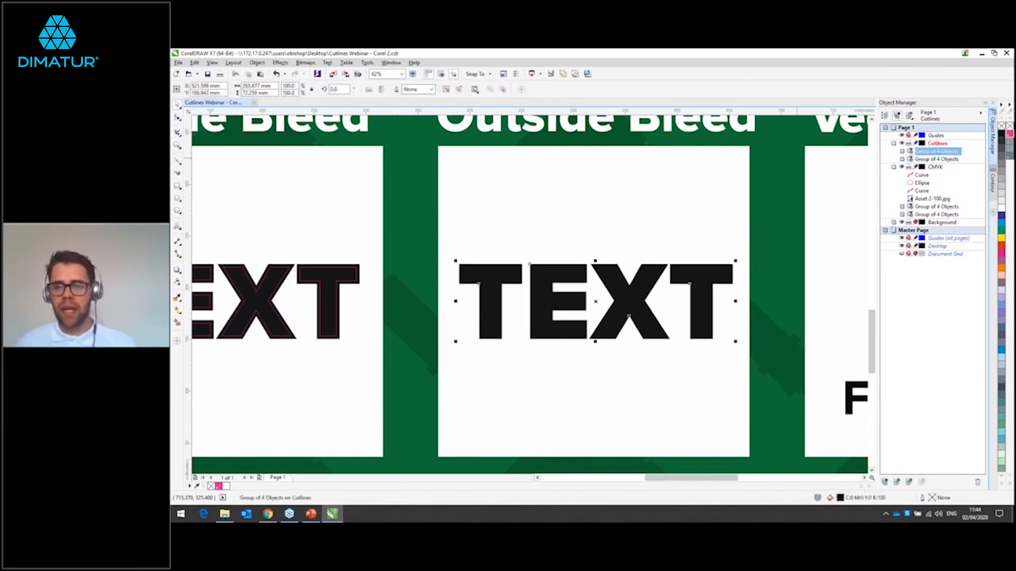
Step: Hide the CMYK layer, then remove the copied TEXT group's fill and give it a CutContour outline
{"action": "left_click", "coordinate": [902, 167]}
{"action": "left_click", "coordinate": [708, 361]}
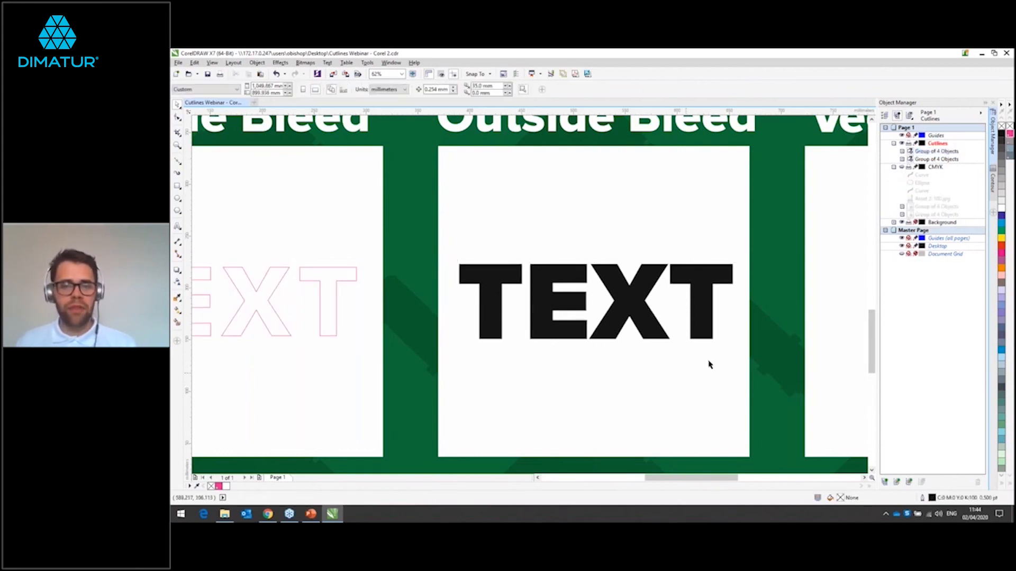
{"action": "left_click", "coordinate": [598, 272]}
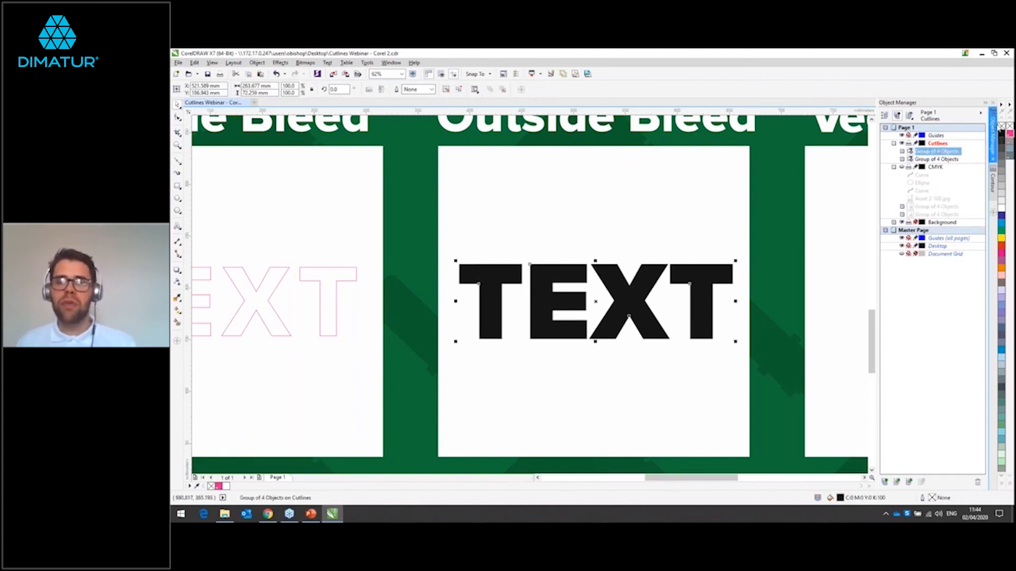
{"action": "left_click", "coordinate": [1000, 127]}
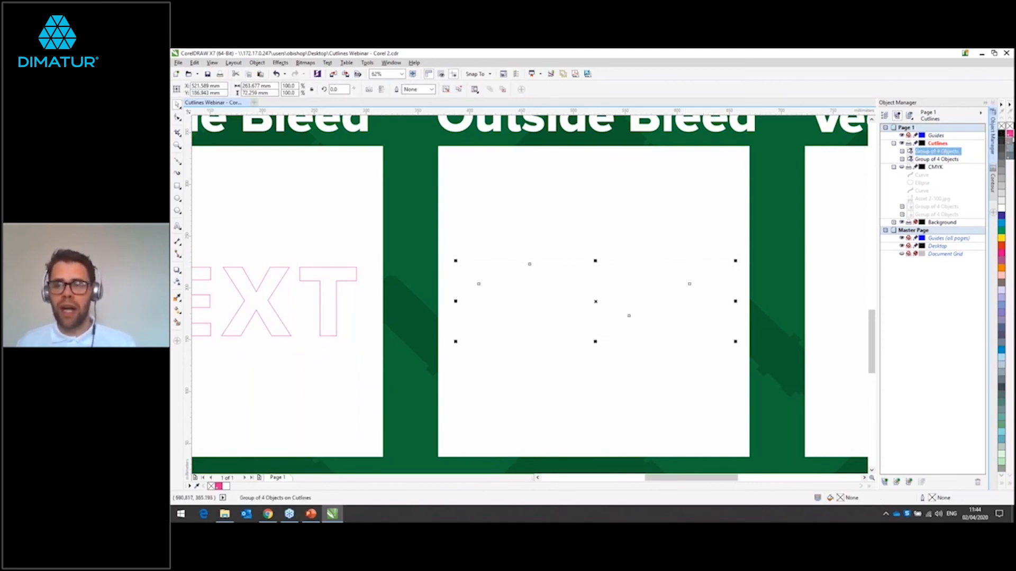
{"action": "right_click", "coordinate": [1010, 134]}
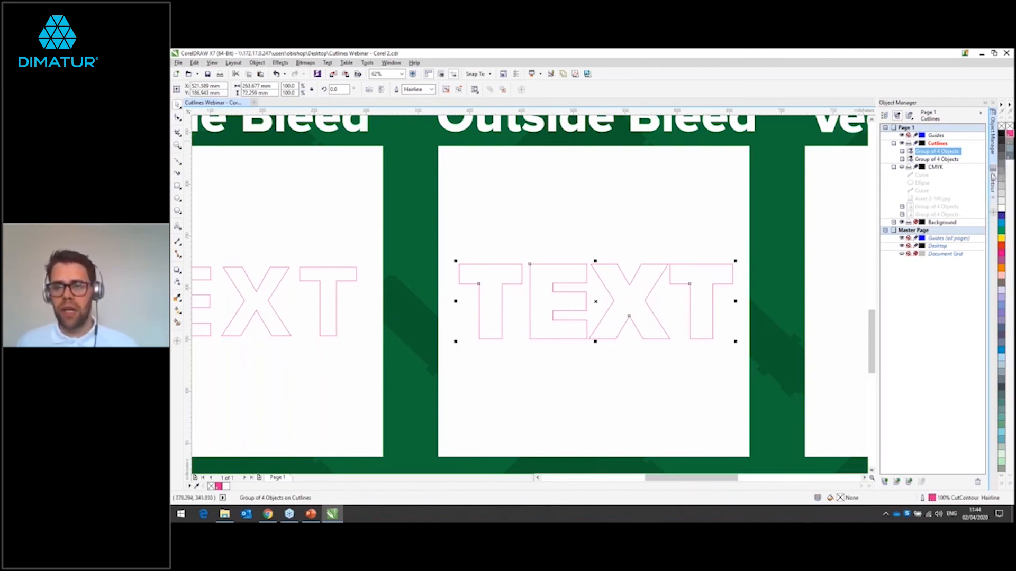
Step: Apply an outside contour with a 15 mm offset and round corners to the Outside Bleed TEXT cutlines
{"action": "left_click", "coordinate": [992, 178]}
{"action": "left_click", "coordinate": [934, 114]}
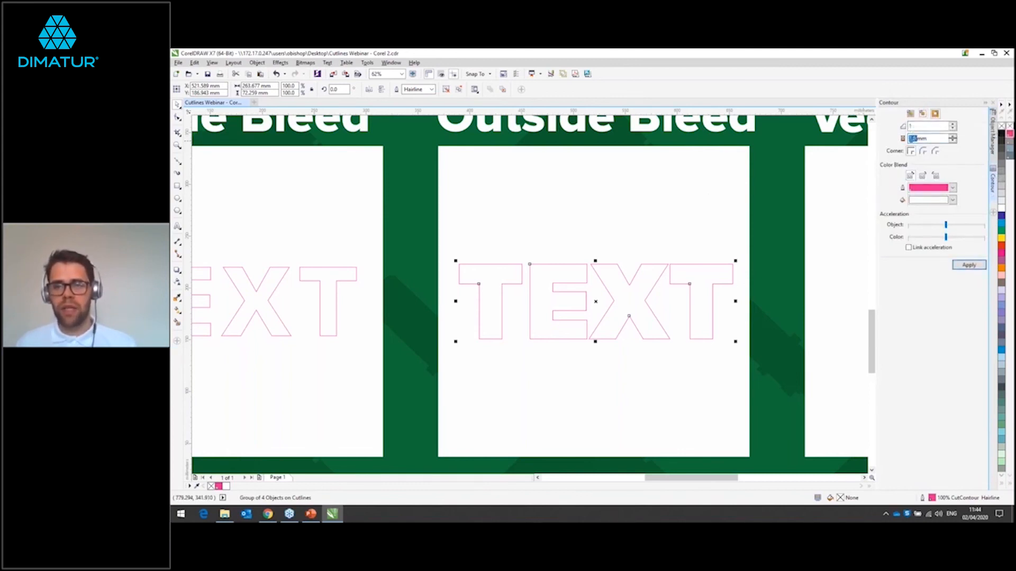
{"action": "type", "text": "1"}
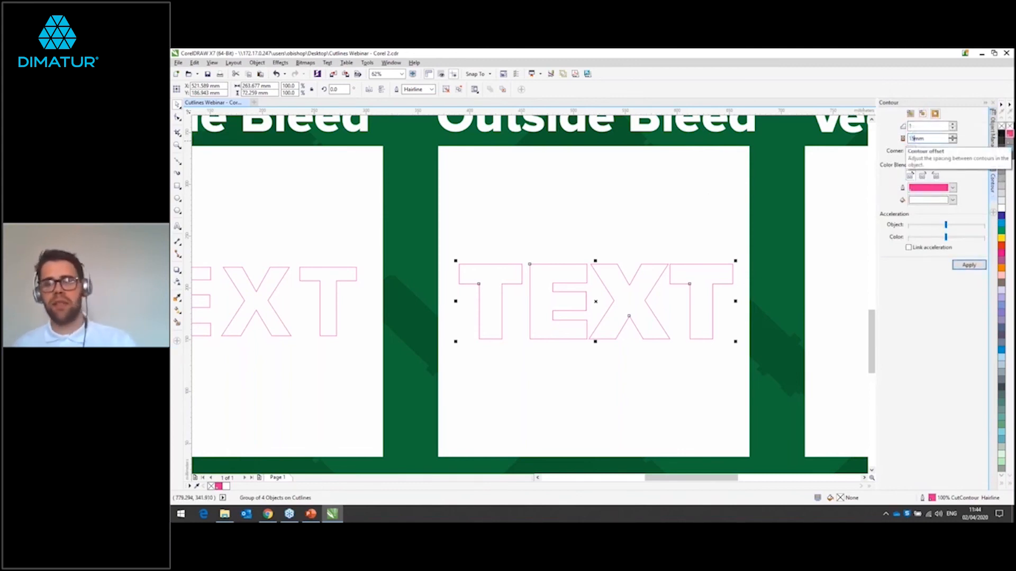
{"action": "left_click", "coordinate": [967, 266]}
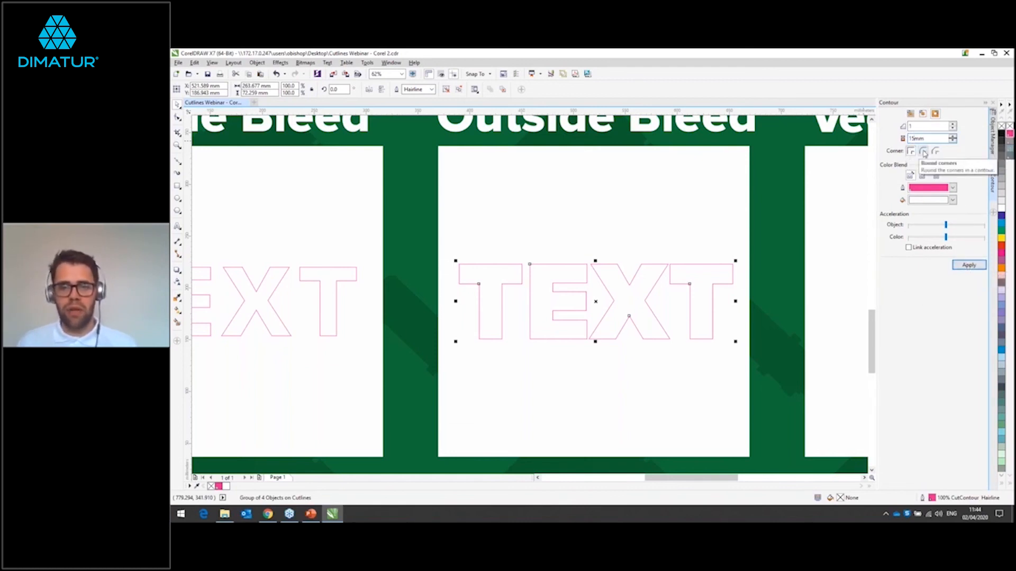
{"action": "left_click", "coordinate": [968, 266]}
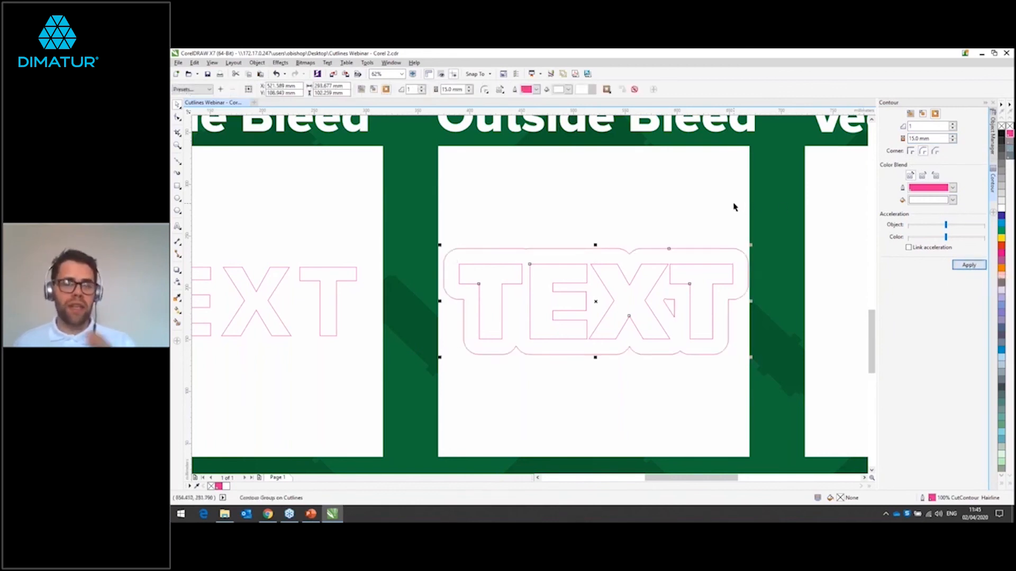
Step: Break the contour group around the Outside Bleed TEXT apart
{"action": "left_click", "coordinate": [588, 231]}
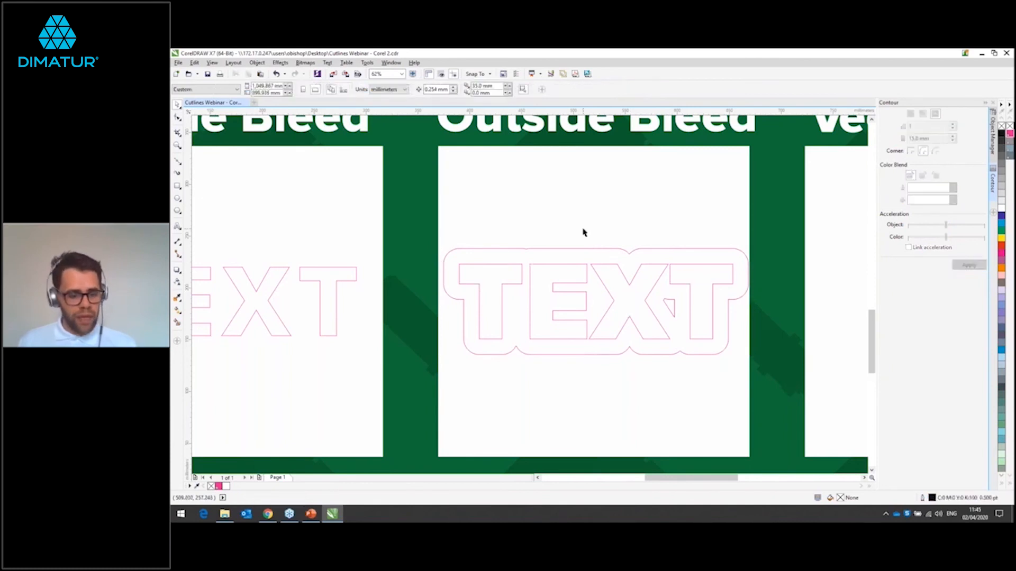
{"action": "scroll", "coordinate": [611, 245], "scroll_direction": "up", "scroll_amount": 1}
{"action": "scroll", "coordinate": [611, 245], "scroll_direction": "down", "scroll_amount": 1}
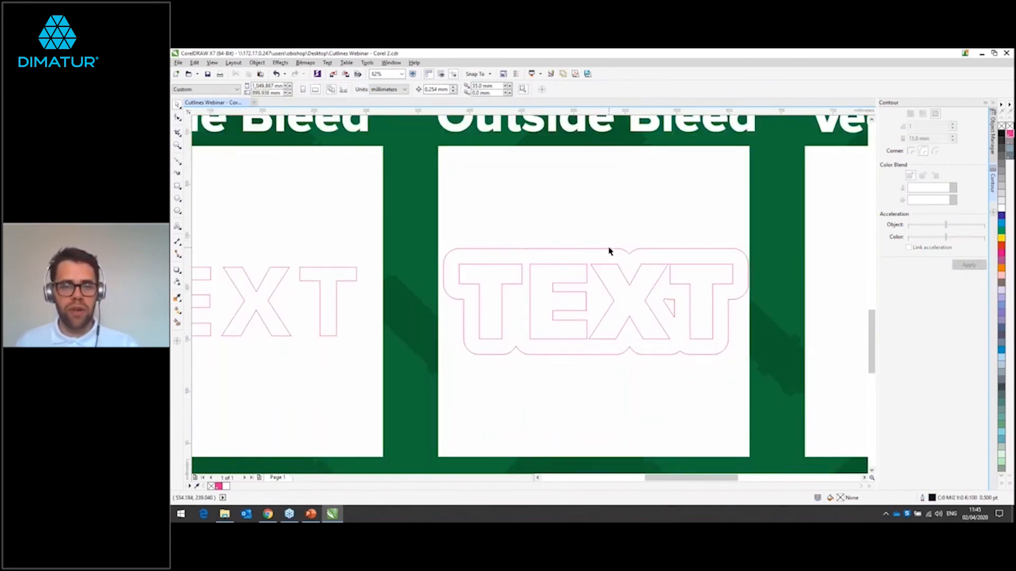
{"action": "left_click", "coordinate": [608, 253]}
{"action": "right_click", "coordinate": [612, 249]}
{"action": "left_click", "coordinate": [632, 266]}
Step: Delete the original TEXT outlines inside the Outside Bleed contour
{"action": "left_click", "coordinate": [567, 271]}
{"action": "left_click", "coordinate": [567, 264]}
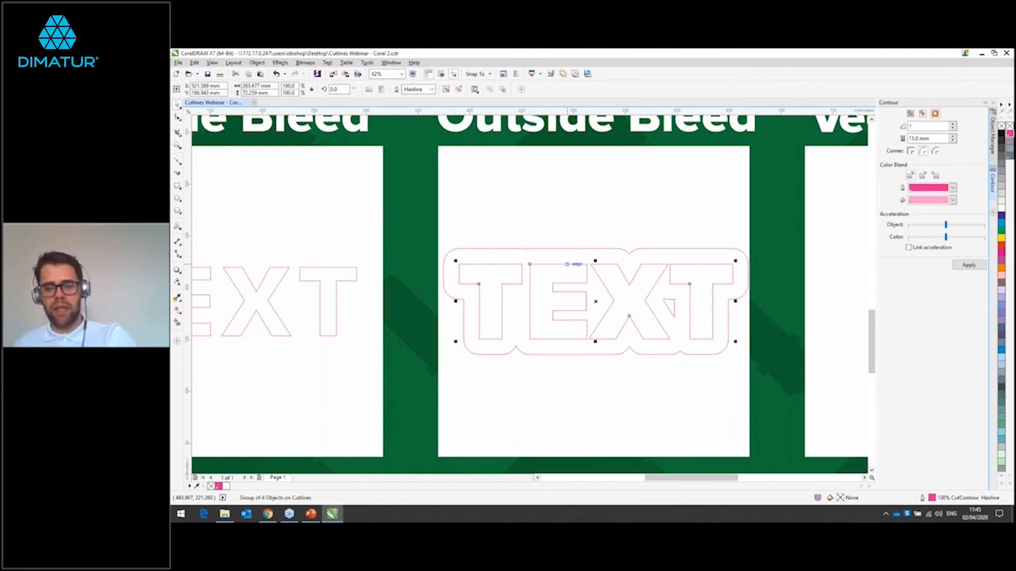
{"action": "key", "text": "Delete"}
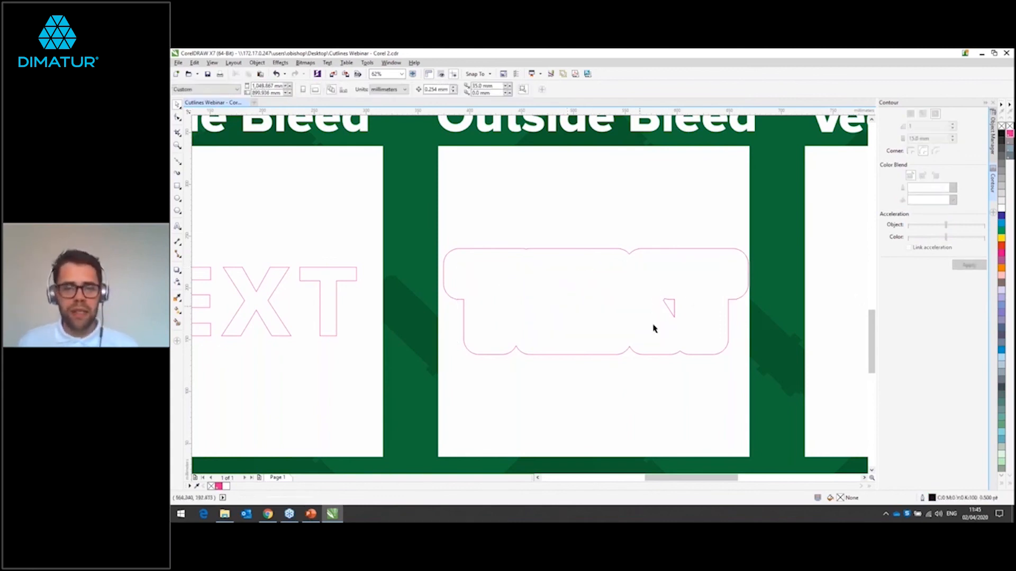
Step: With the Shape tool, delete all nodes of the small triangular cutout inside the Outside Bleed contour
{"action": "left_click", "coordinate": [178, 119]}
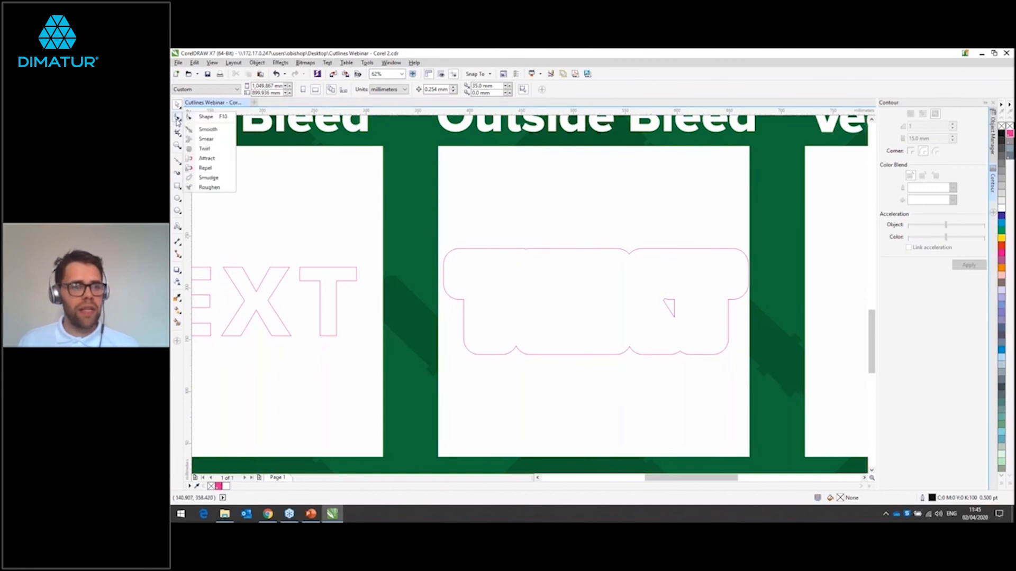
{"action": "left_click", "coordinate": [206, 117]}
{"action": "left_click", "coordinate": [671, 312]}
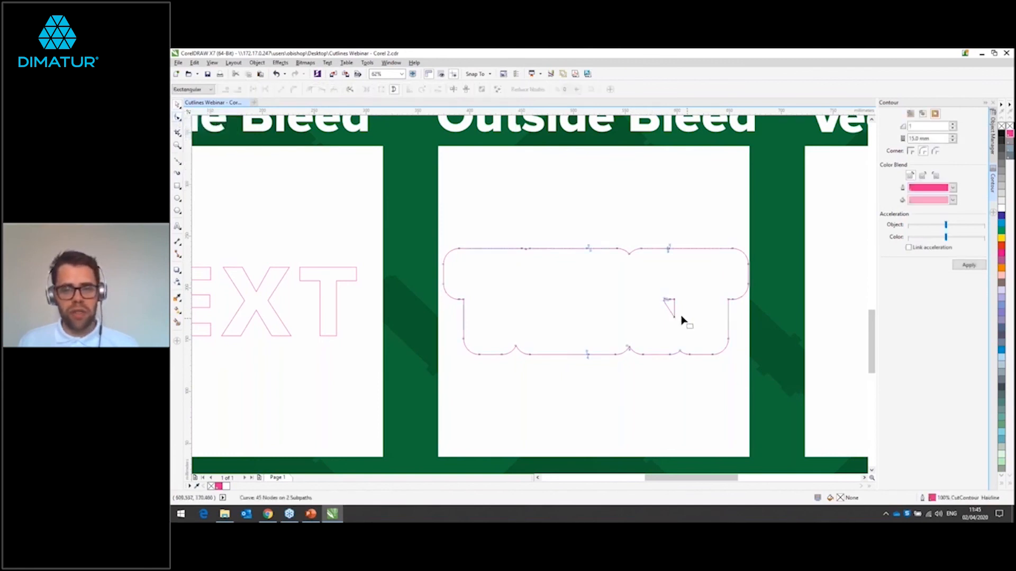
{"action": "left_click_drag", "start_coordinate": [655, 295], "coordinate": [691, 331]}
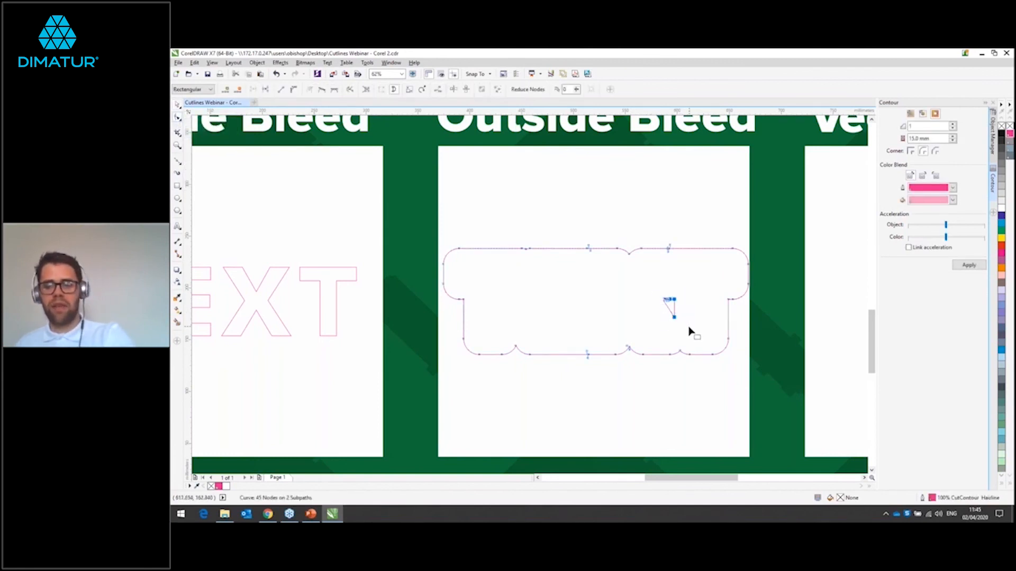
{"action": "key", "text": "Delete"}
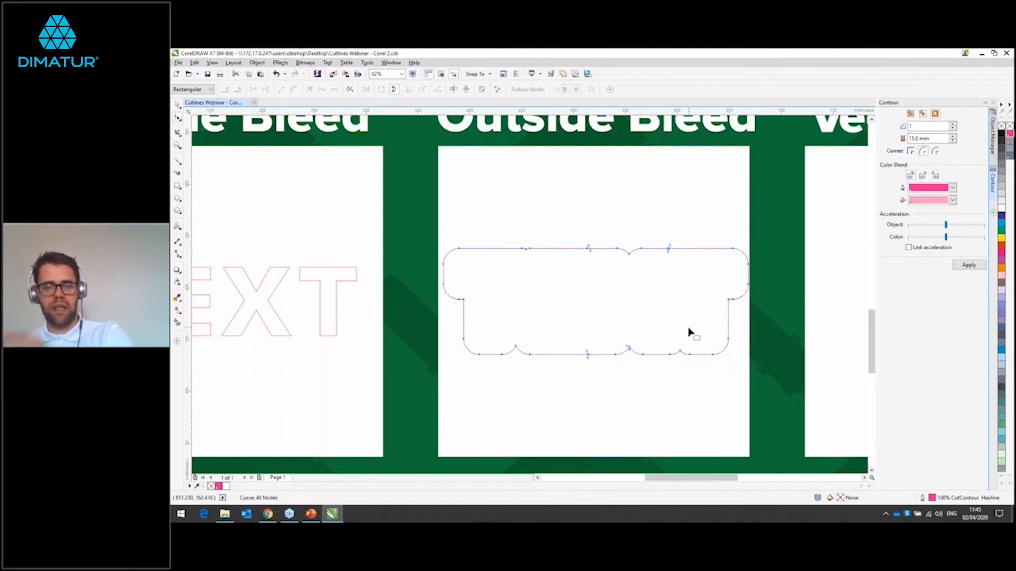
Step: Show the CMYK layer again to bring the artwork back beneath the finished Outside Bleed cutline
{"action": "left_click", "coordinate": [178, 105]}
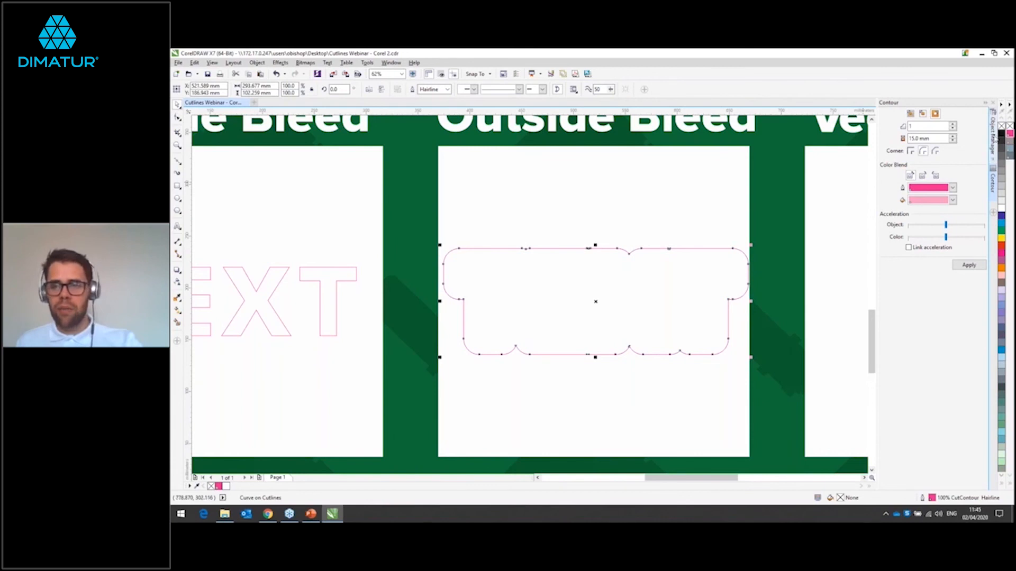
{"action": "left_click", "coordinate": [990, 142]}
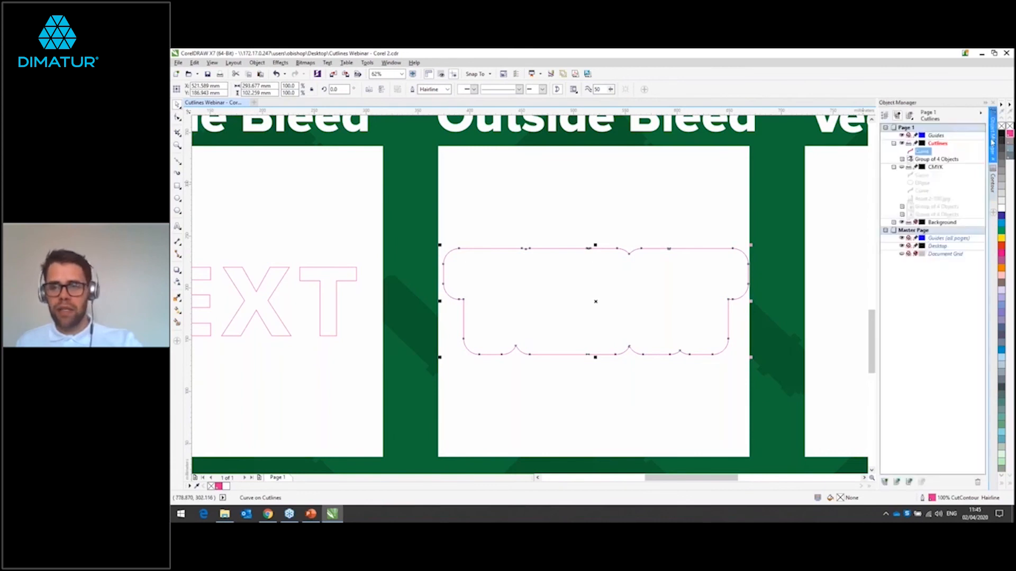
{"action": "left_click", "coordinate": [901, 168]}
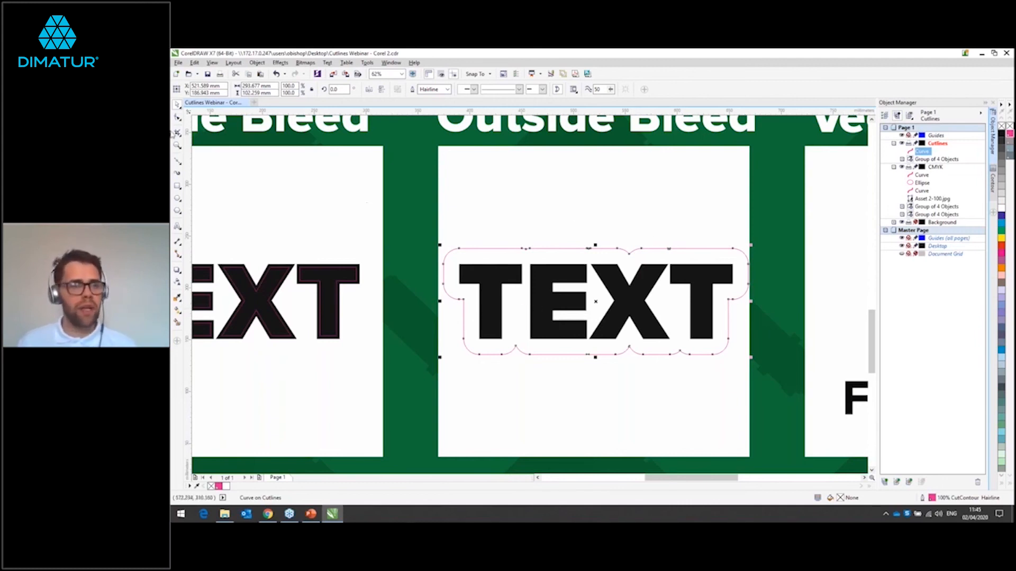
Step: Copy the flower bitmap Asset 2-100.jpg from the CMYK layer to the Cutlines layer, and hide the CMYK layer
{"action": "left_click_drag", "start_coordinate": [623, 190], "coordinate": [408, 189]}
{"action": "scroll", "coordinate": [415, 188], "scroll_direction": "up", "scroll_amount": 1}
{"action": "scroll", "coordinate": [588, 185], "scroll_direction": "down", "scroll_amount": 1}
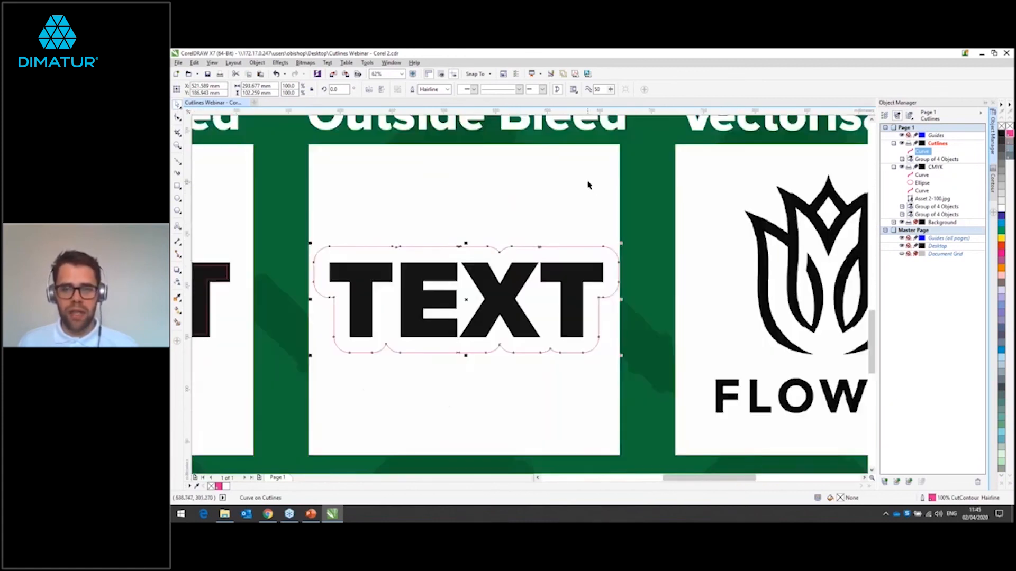
{"action": "scroll", "coordinate": [700, 182], "scroll_direction": "up", "scroll_amount": 2}
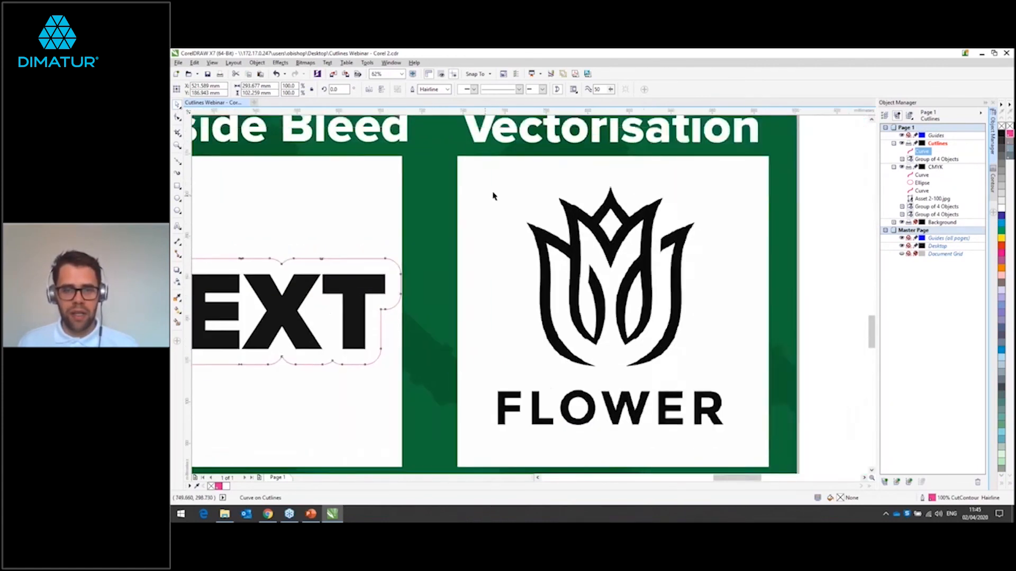
{"action": "scroll", "coordinate": [726, 252], "scroll_direction": "down", "scroll_amount": 2}
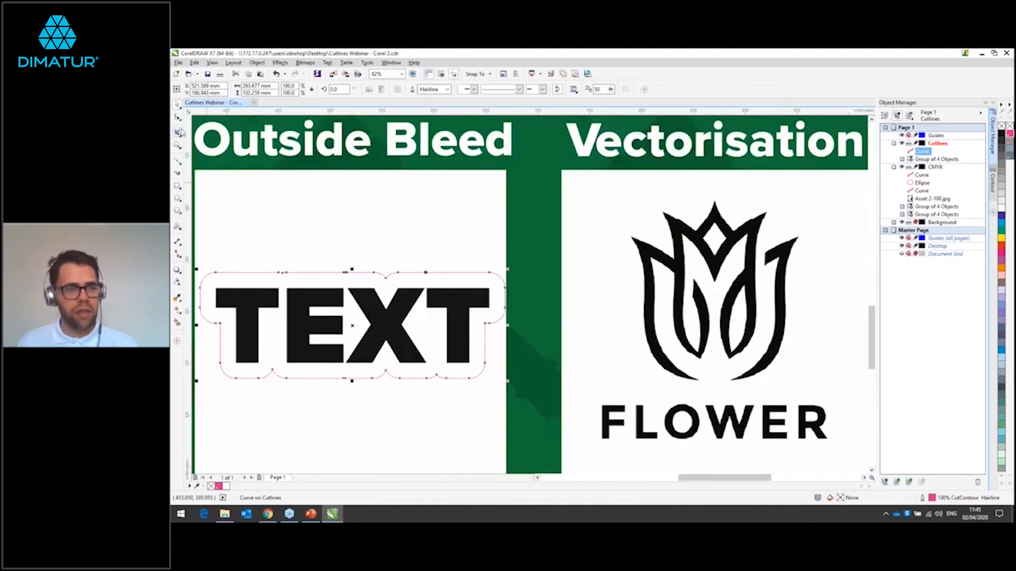
{"action": "left_click_drag", "start_coordinate": [774, 241], "coordinate": [612, 235]}
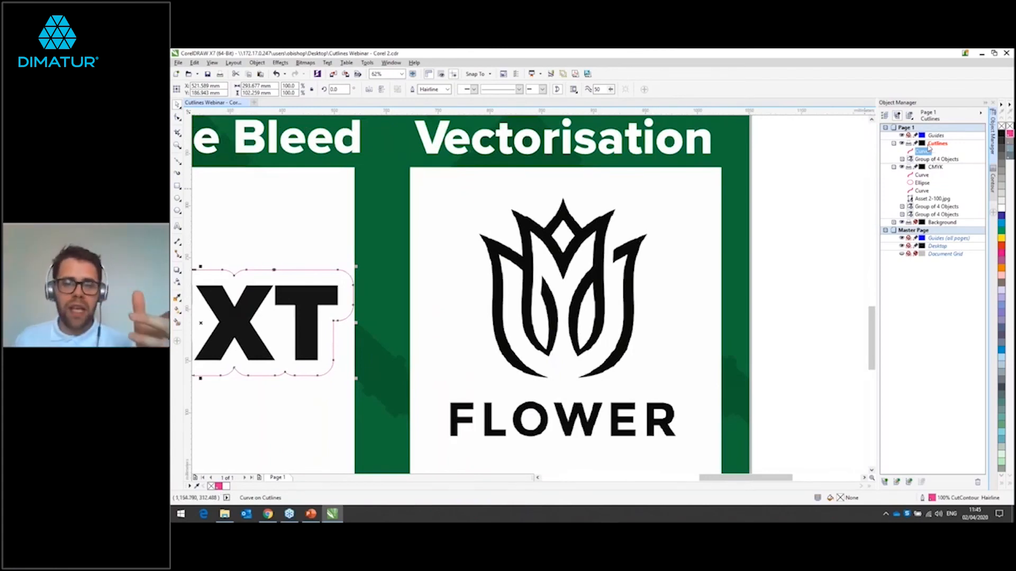
{"action": "left_click", "coordinate": [601, 275]}
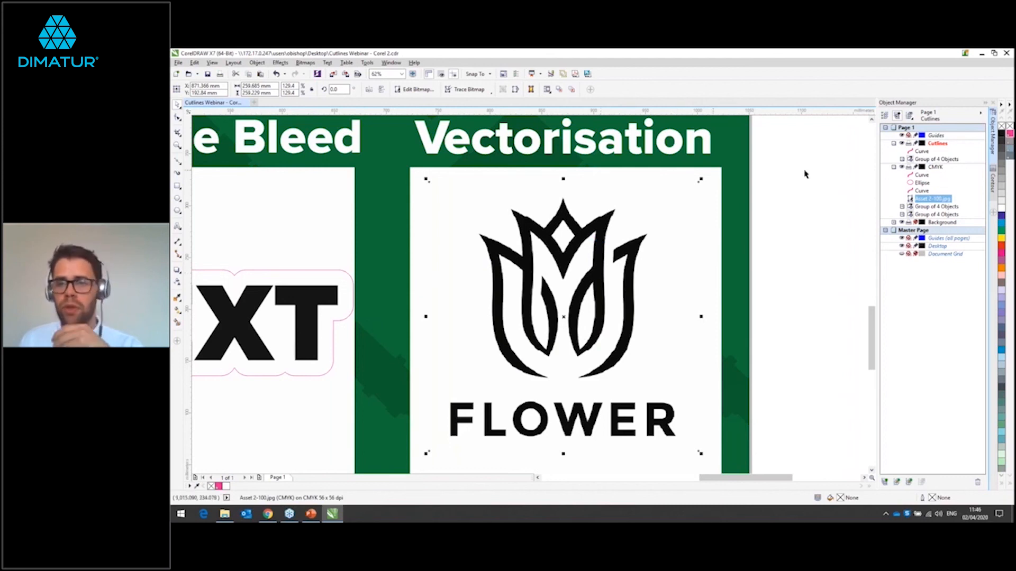
{"action": "left_click_drag", "start_coordinate": [950, 149], "coordinate": [950, 151]}
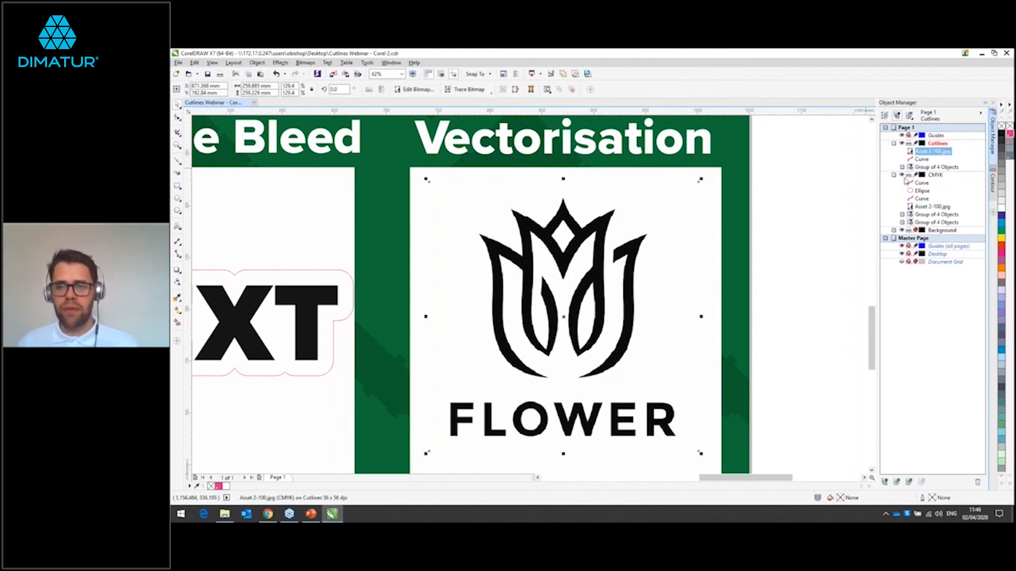
{"action": "left_click", "coordinate": [902, 175]}
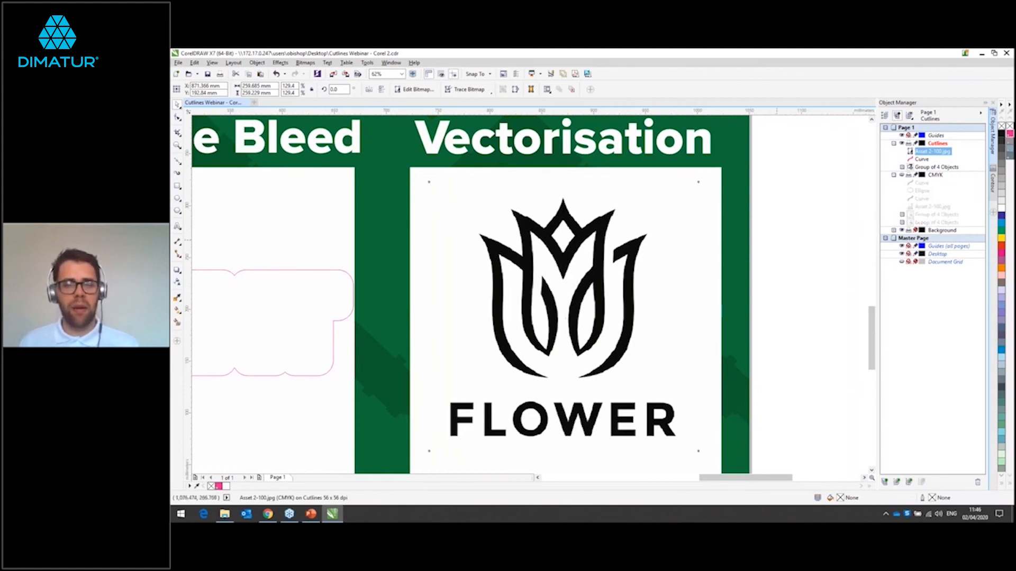
Step: Examine the edges of the flower bitmap up close to judge its pixel quality
{"action": "left_click", "coordinate": [779, 244]}
{"action": "scroll", "coordinate": [548, 289], "scroll_direction": "up", "scroll_amount": 2}
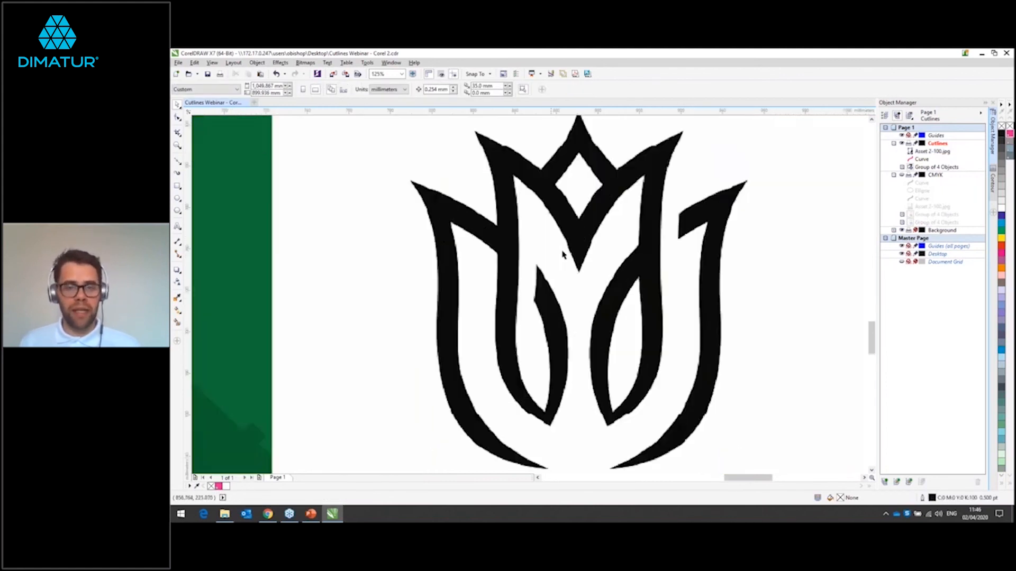
{"action": "scroll", "coordinate": [578, 226], "scroll_direction": "up", "scroll_amount": 4}
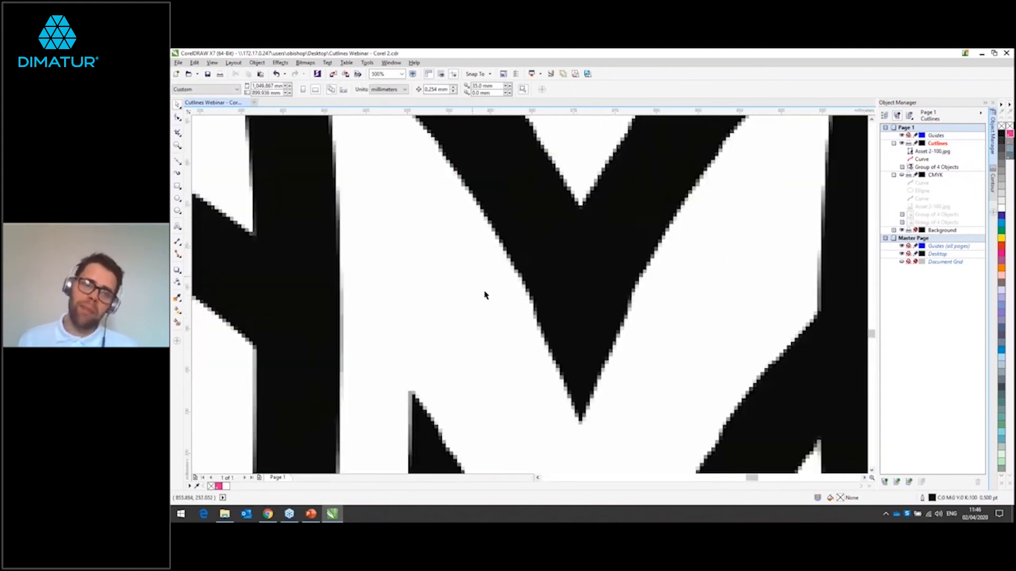
{"action": "scroll", "coordinate": [589, 215], "scroll_direction": "down", "scroll_amount": 6}
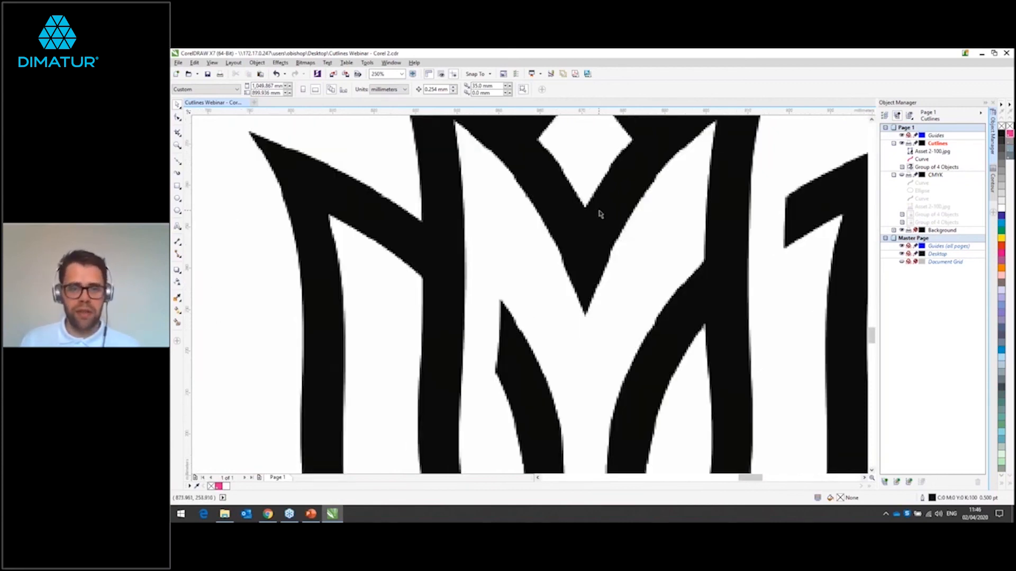
{"action": "scroll", "coordinate": [600, 213], "scroll_direction": "up", "scroll_amount": 1}
{"action": "scroll", "coordinate": [601, 213], "scroll_direction": "down", "scroll_amount": 1}
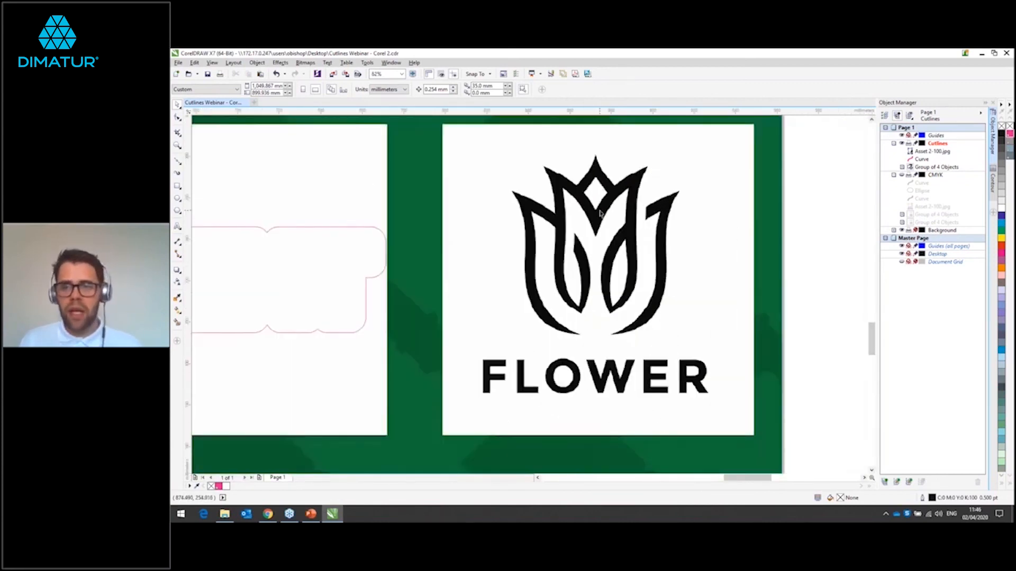
{"action": "scroll", "coordinate": [603, 213], "scroll_direction": "up", "scroll_amount": 1}
{"action": "left_click", "coordinate": [604, 214]}
{"action": "scroll", "coordinate": [603, 213], "scroll_direction": "down", "scroll_amount": 1}
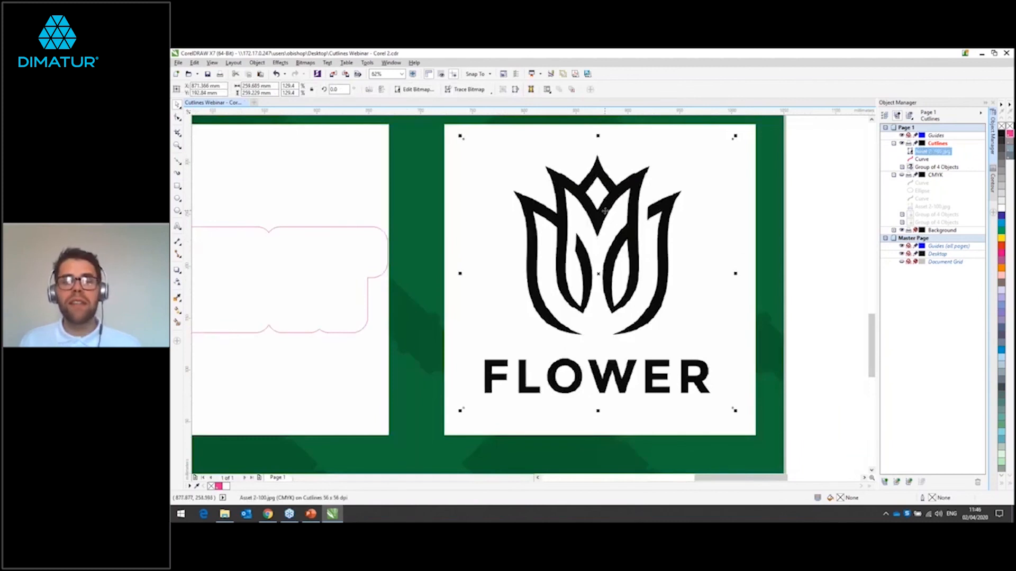
{"action": "left_click", "coordinate": [816, 204]}
Step: Trace the flower bitmap with an Outline Trace of type Logo, keeping the background removal and default trace settings
{"action": "left_click", "coordinate": [640, 207]}
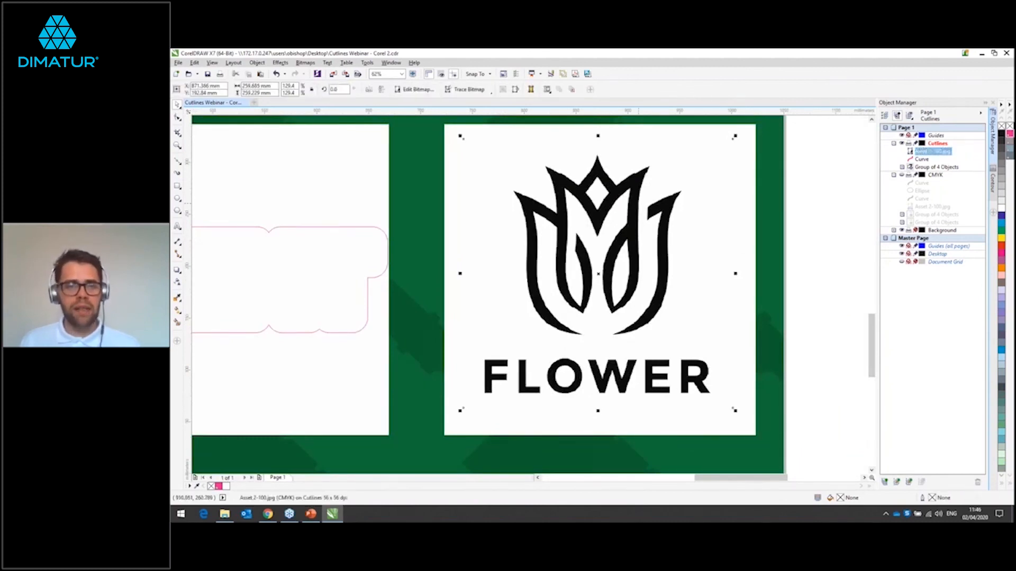
{"action": "left_click", "coordinate": [485, 91]}
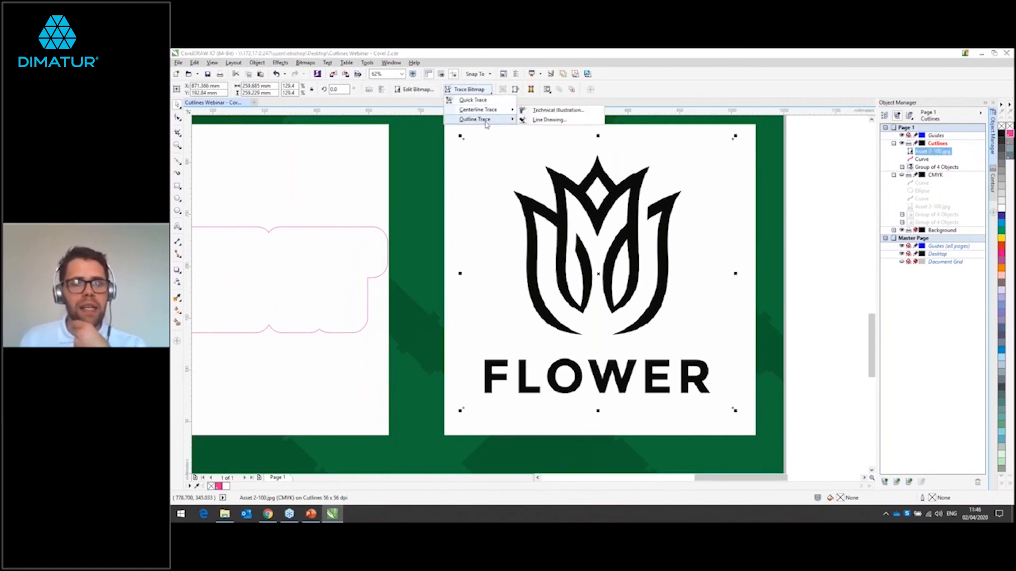
{"action": "mouse_move", "coordinate": [486, 121]}
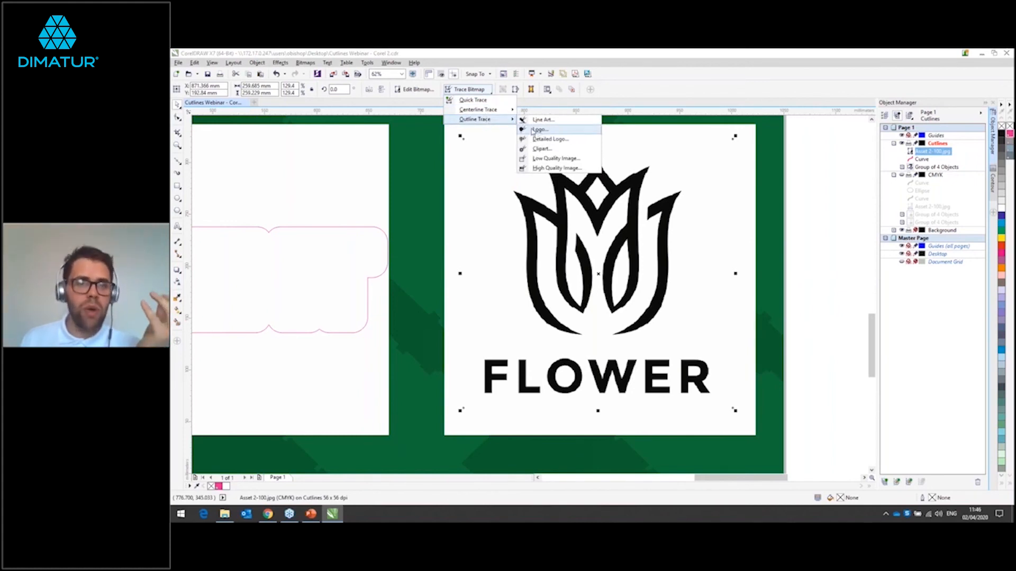
{"action": "left_click", "coordinate": [560, 131]}
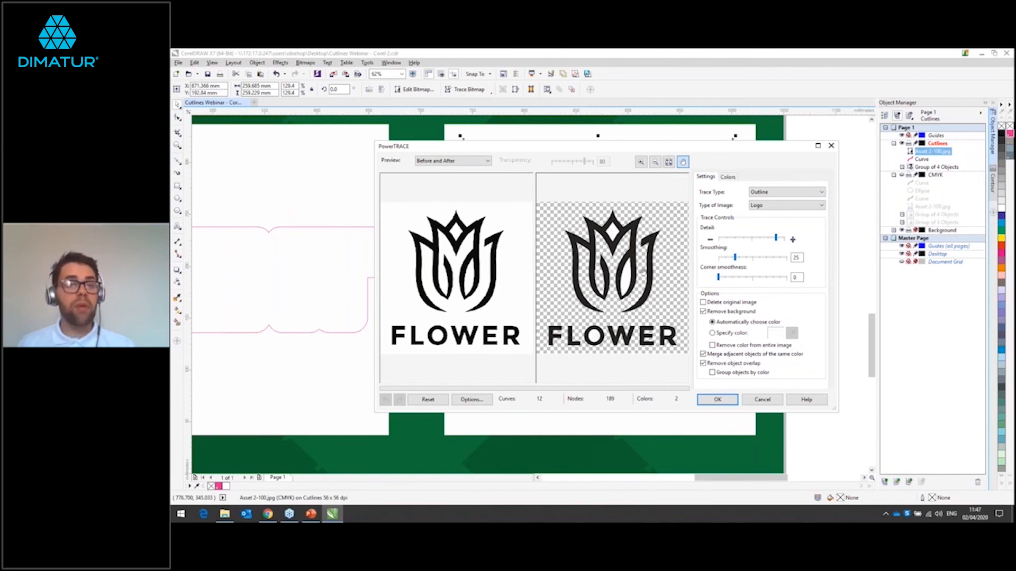
{"action": "left_click", "coordinate": [715, 402]}
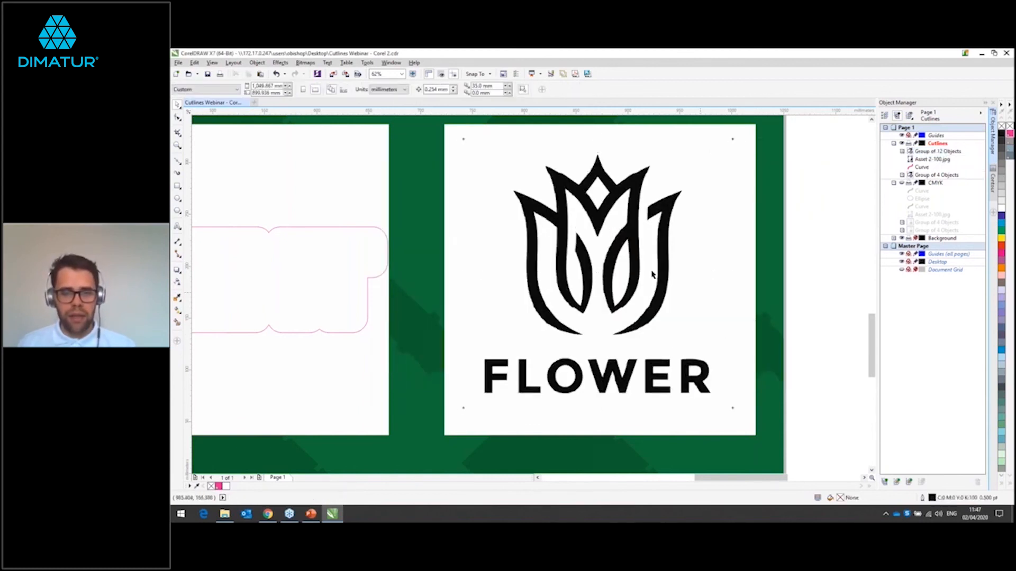
Step: Ungroup the traced flower logo into separate curves
{"action": "right_click", "coordinate": [630, 270]}
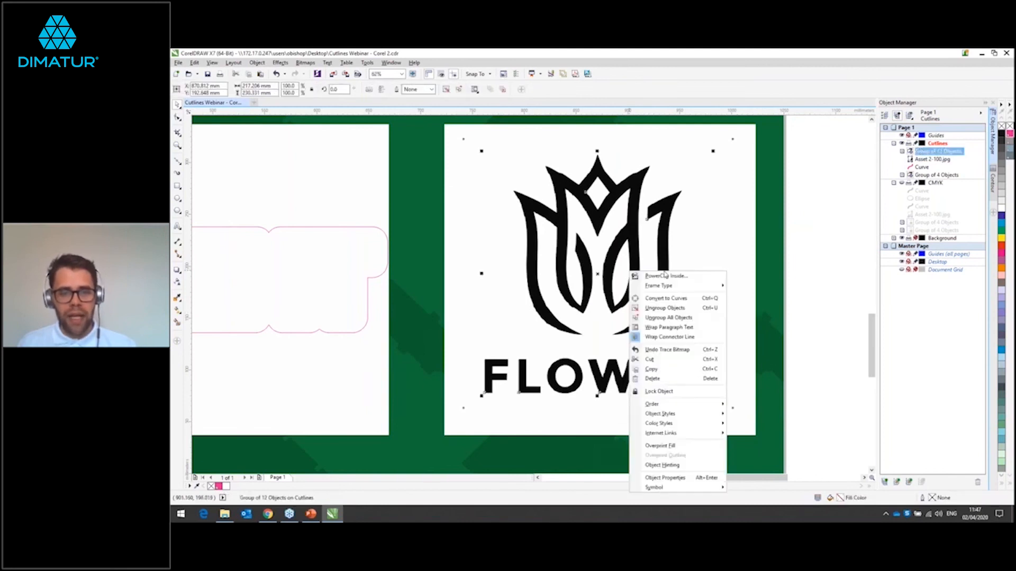
{"action": "left_click", "coordinate": [734, 257]}
{"action": "left_click", "coordinate": [631, 245]}
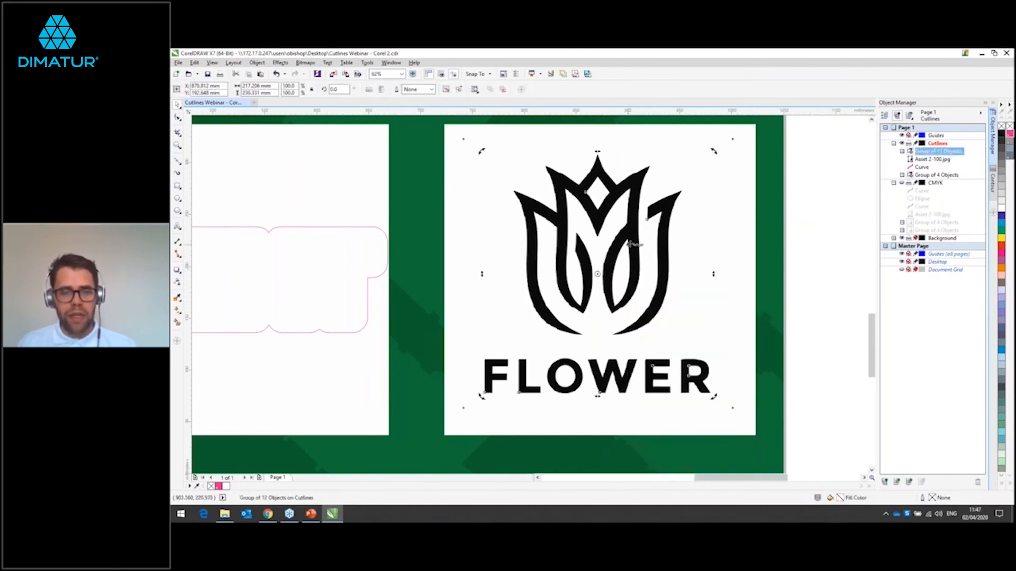
{"action": "right_click", "coordinate": [630, 243]}
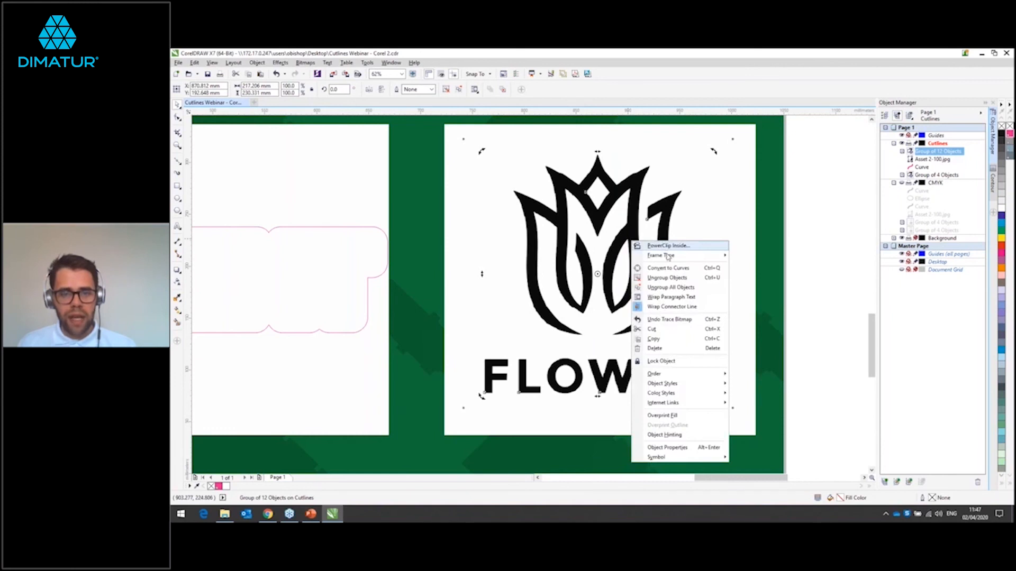
{"action": "left_click", "coordinate": [666, 278]}
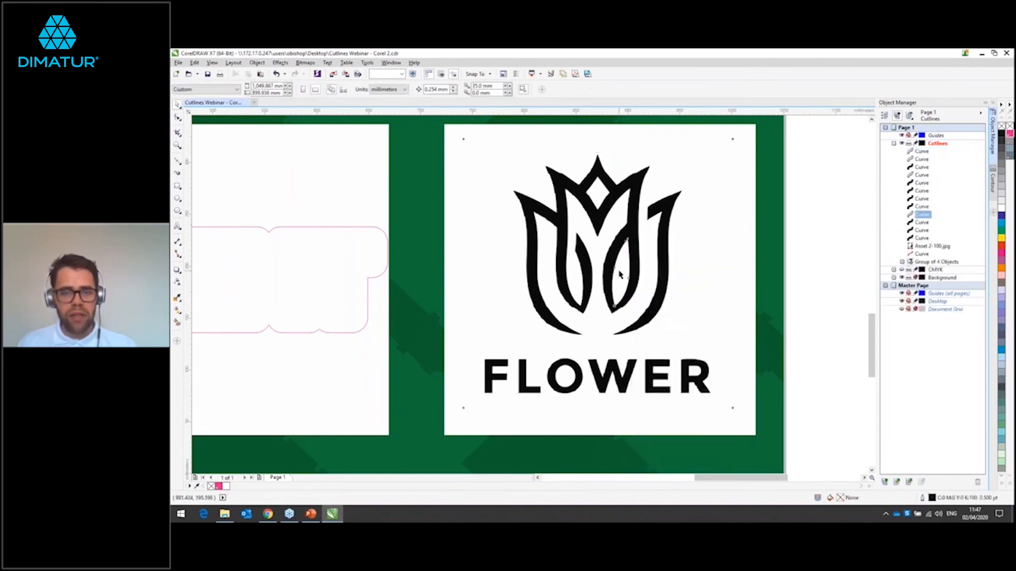
Step: Delete the white filler shapes inside the flower's right petal, the diamond, and the letters O and R
{"action": "left_click", "coordinate": [620, 274]}
{"action": "key", "text": "Delete"}
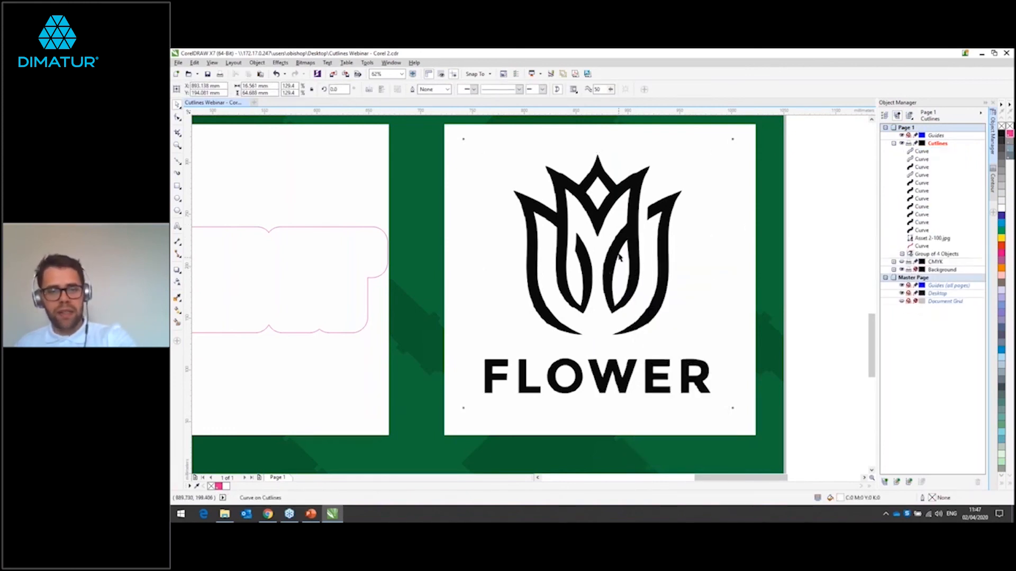
{"action": "left_click", "coordinate": [595, 194]}
{"action": "key", "text": "Delete"}
{"action": "left_click", "coordinate": [576, 375]}
{"action": "key", "text": "Delete"}
{"action": "left_click", "coordinate": [697, 373]}
{"action": "key", "text": "Delete"}
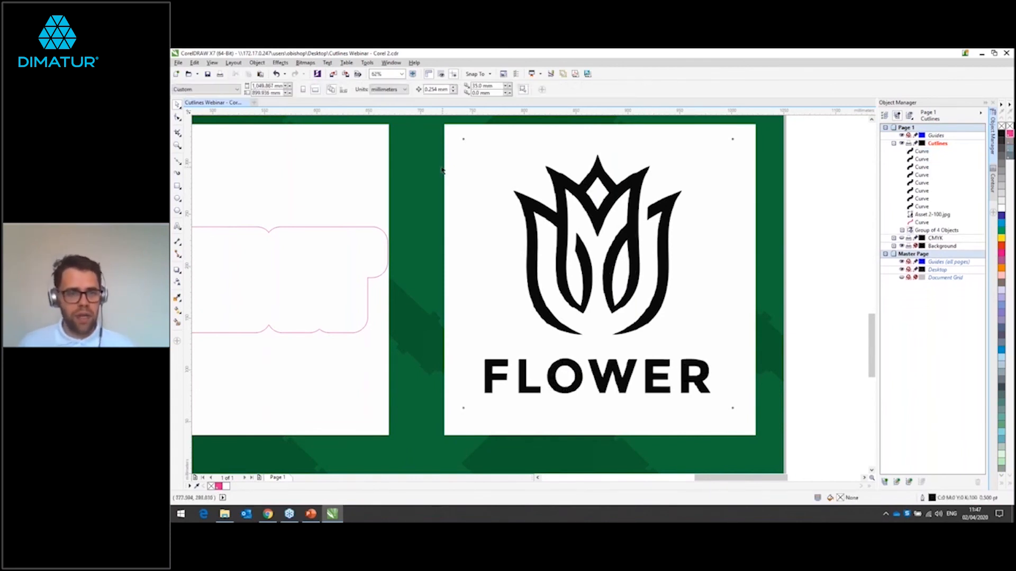
Step: Delete the bitmap Asset 2-100.jpg from the Cutlines layer, keeping the traced curves
{"action": "left_click_drag", "start_coordinate": [450, 130], "coordinate": [736, 421]}
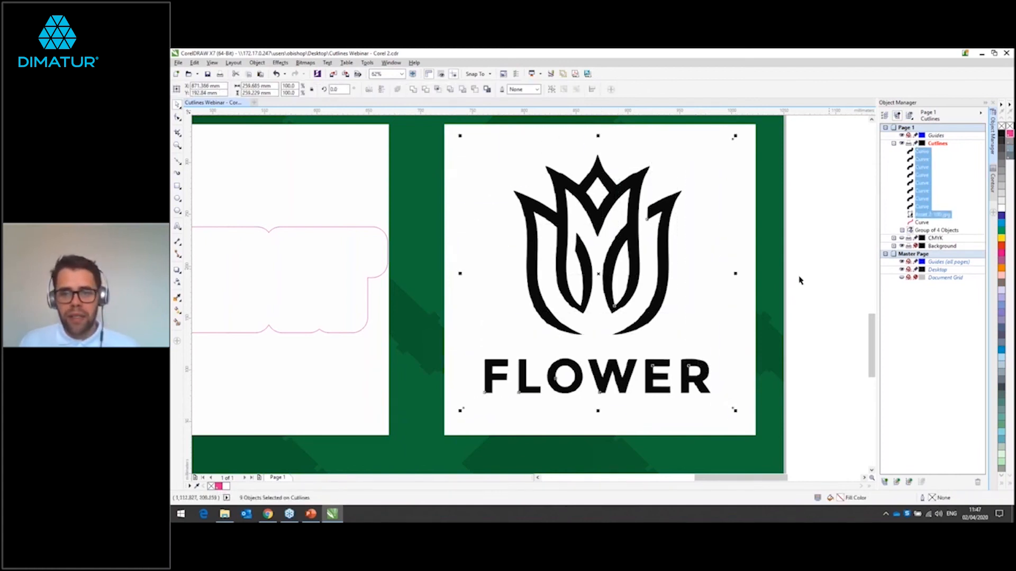
{"action": "left_click", "coordinate": [748, 297]}
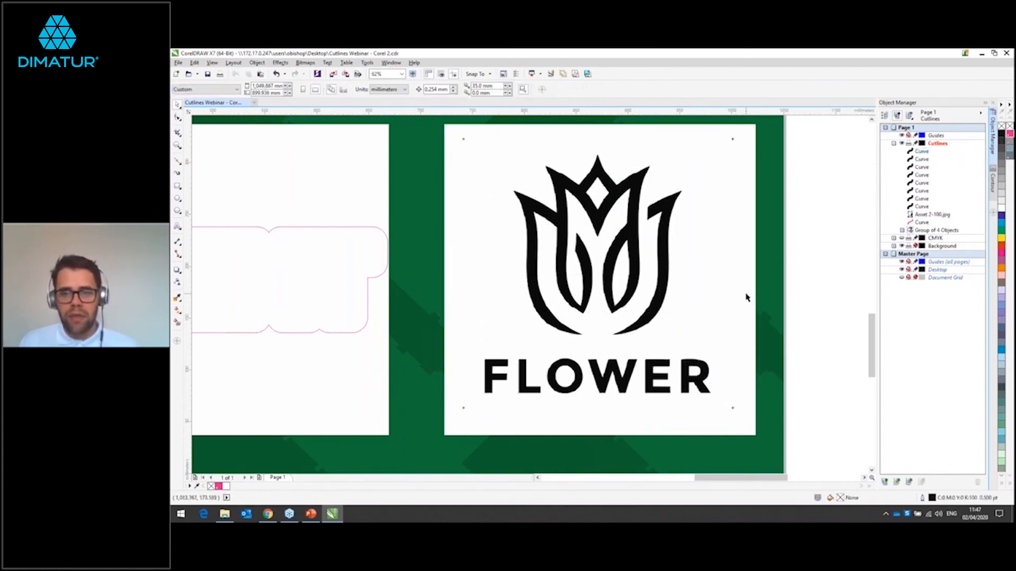
{"action": "right_click", "coordinate": [951, 217]}
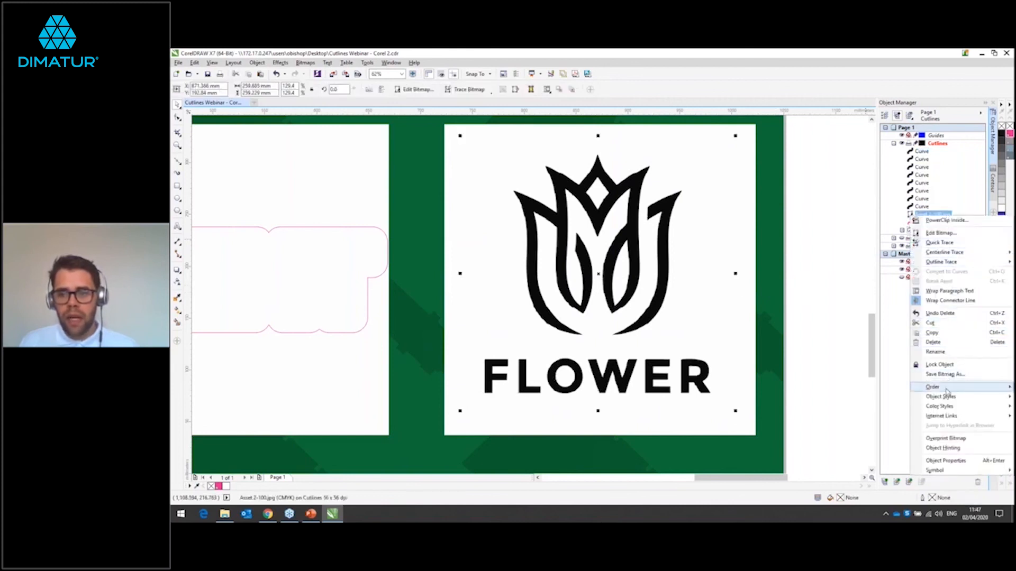
{"action": "left_click", "coordinate": [933, 342]}
Step: Remove the fill from all traced flower and lettering curves and give them a CutContour outline
{"action": "left_click_drag", "start_coordinate": [458, 137], "coordinate": [743, 432]}
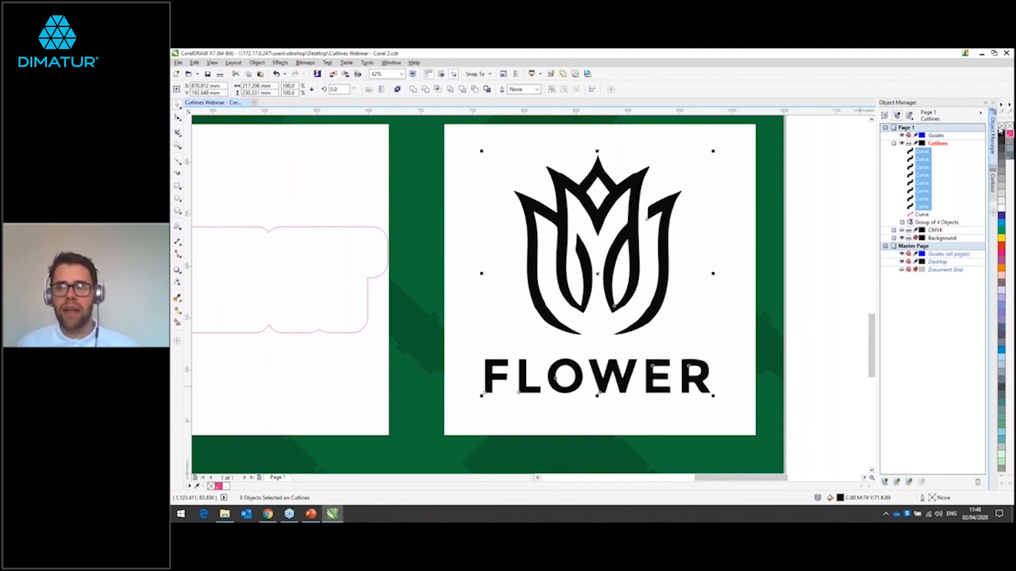
{"action": "left_click", "coordinate": [1001, 127]}
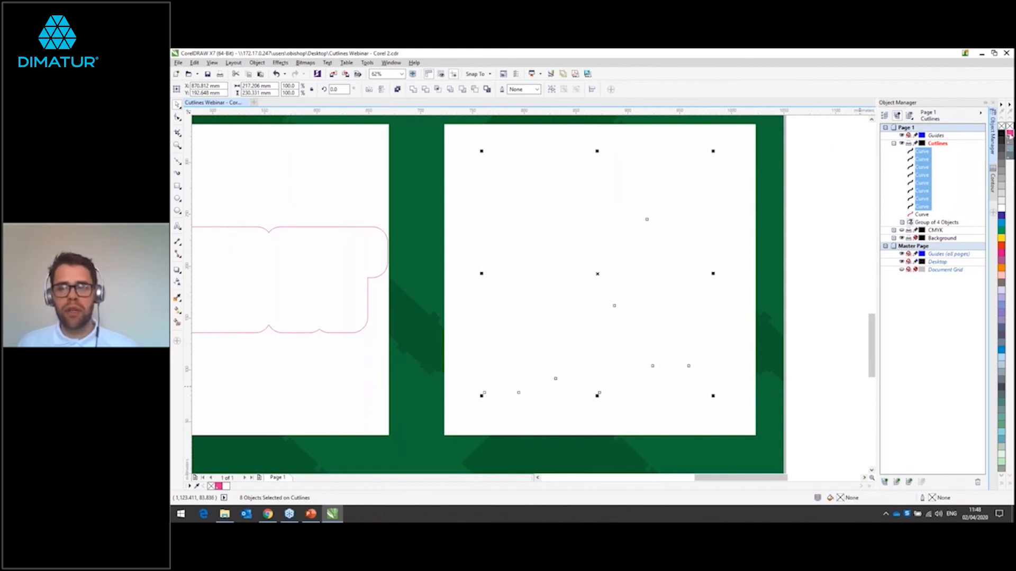
{"action": "right_click", "coordinate": [1008, 134]}
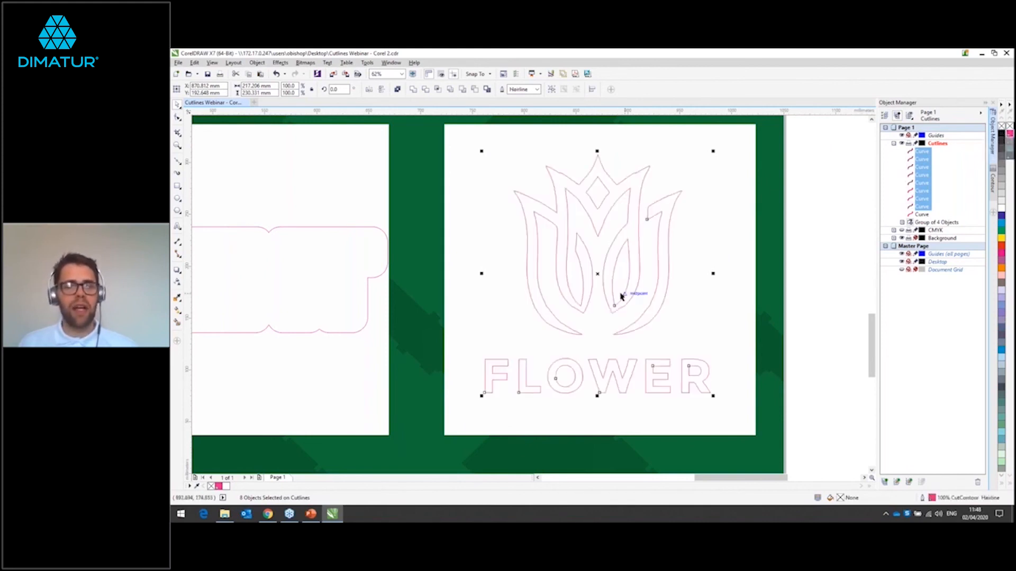
Step: With the CMYK layer shown, examine how the traced cutlines follow the flower artwork's edges
{"action": "scroll", "coordinate": [621, 296], "scroll_direction": "up", "scroll_amount": 3}
{"action": "scroll", "coordinate": [621, 296], "scroll_direction": "down", "scroll_amount": 3}
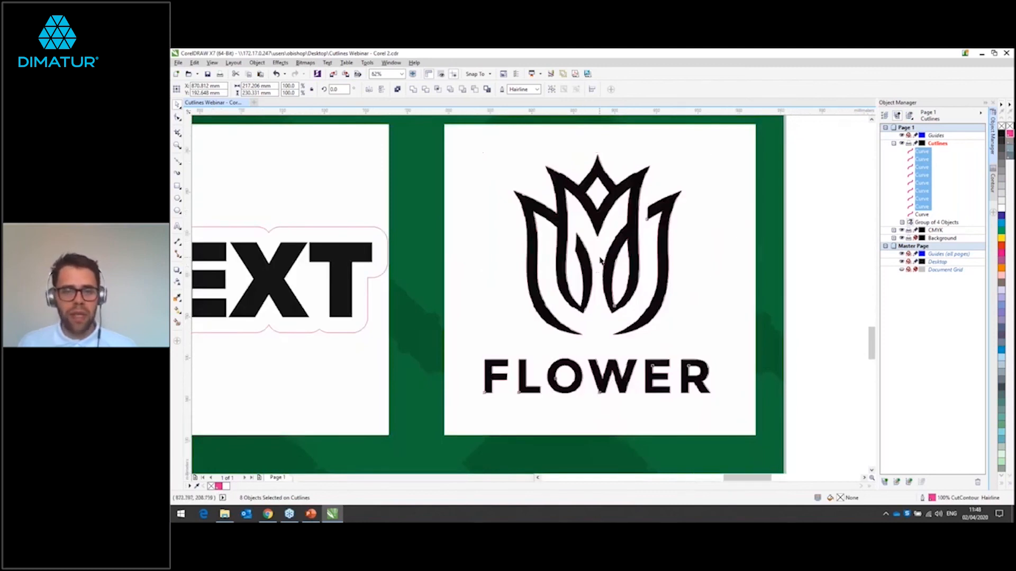
{"action": "scroll", "coordinate": [600, 256], "scroll_direction": "up", "scroll_amount": 9}
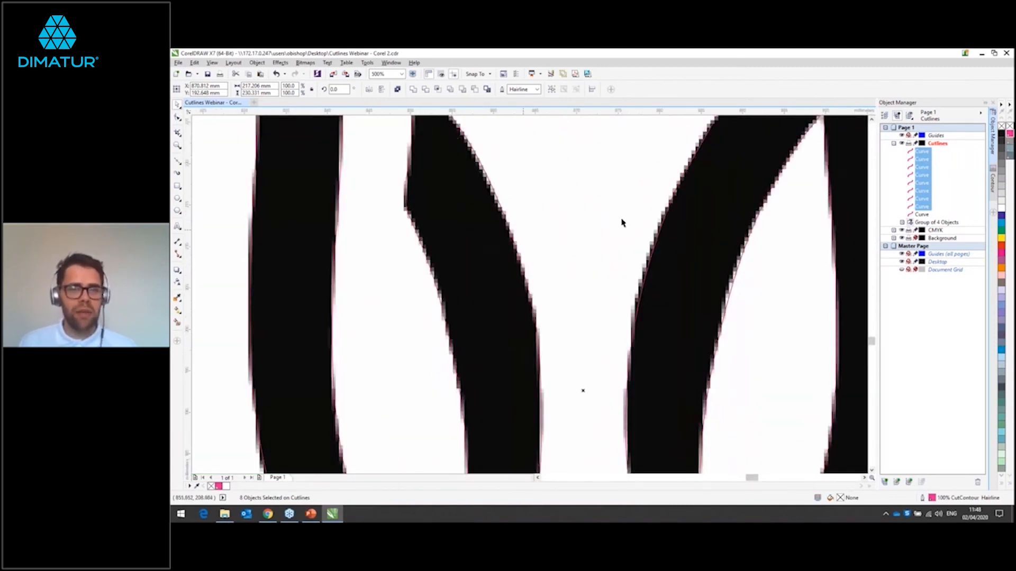
{"action": "scroll", "coordinate": [625, 223], "scroll_direction": "down", "scroll_amount": 5}
{"action": "scroll", "coordinate": [626, 227], "scroll_direction": "down", "scroll_amount": 3}
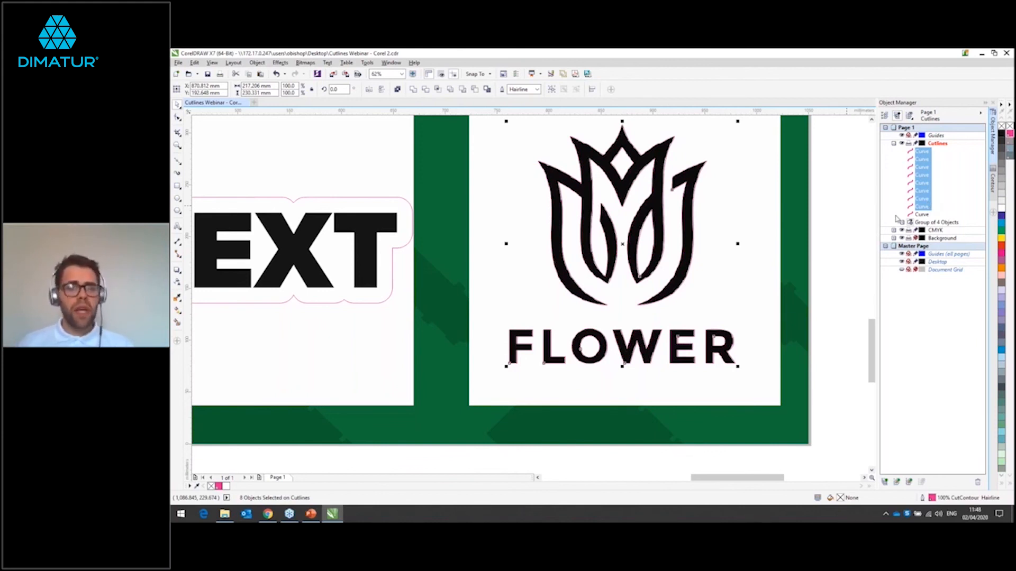
{"action": "scroll", "coordinate": [652, 274], "scroll_direction": "down", "scroll_amount": 3}
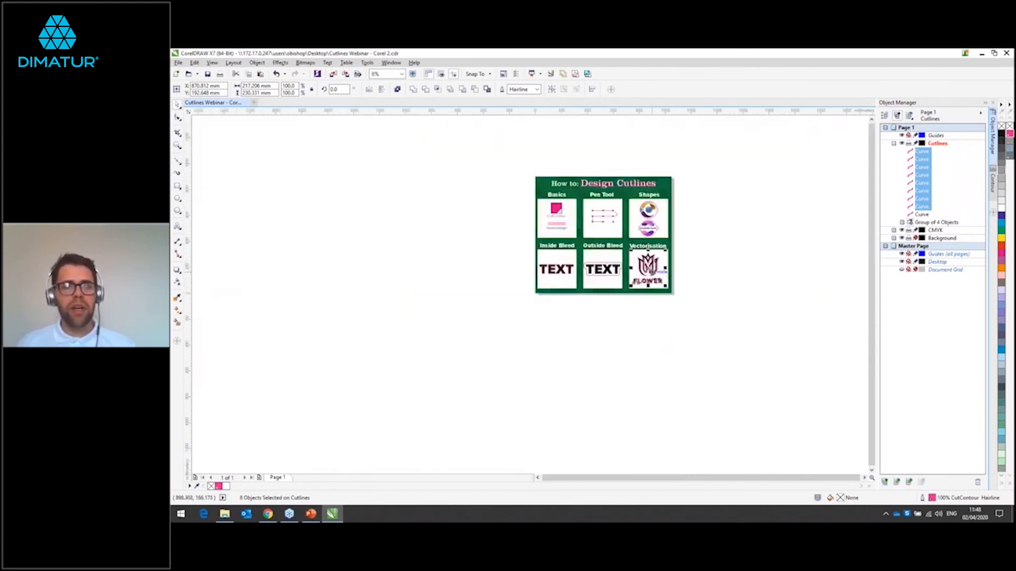